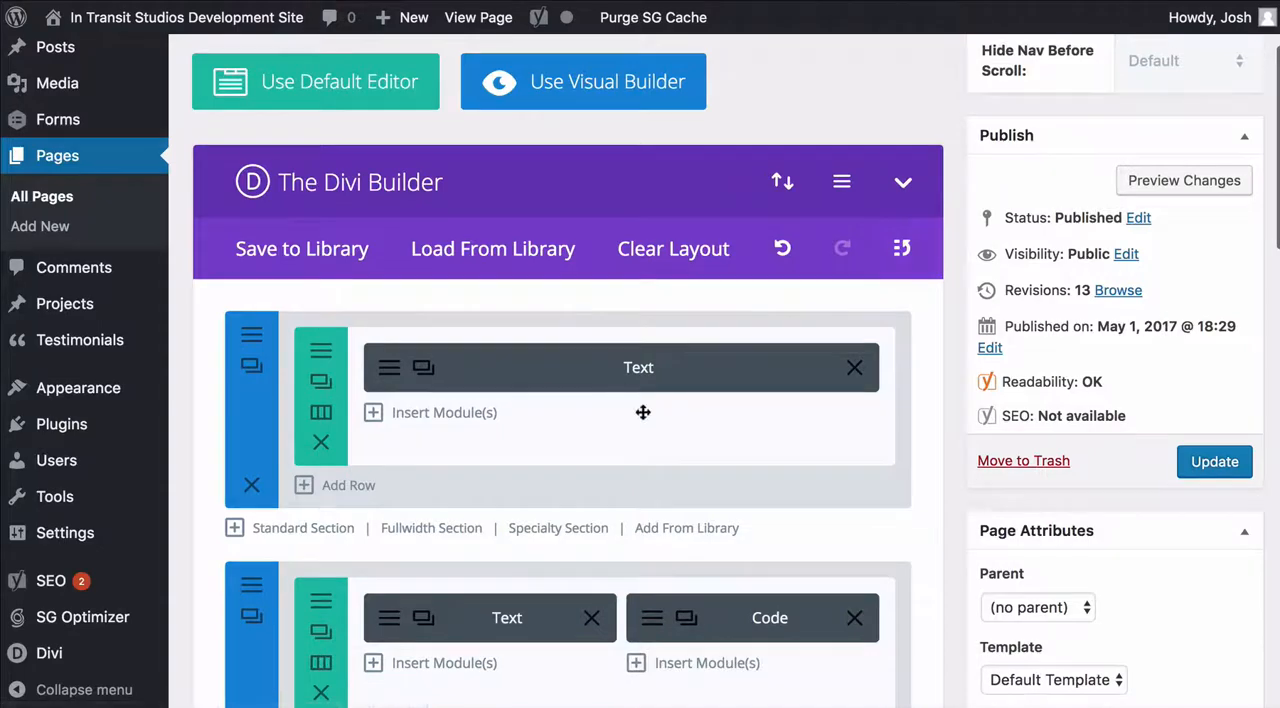
# Examine how the Home page is laid out in sections, rows and modules in the Divi Builder
pyautogui.scroll(-2, 626, 434)
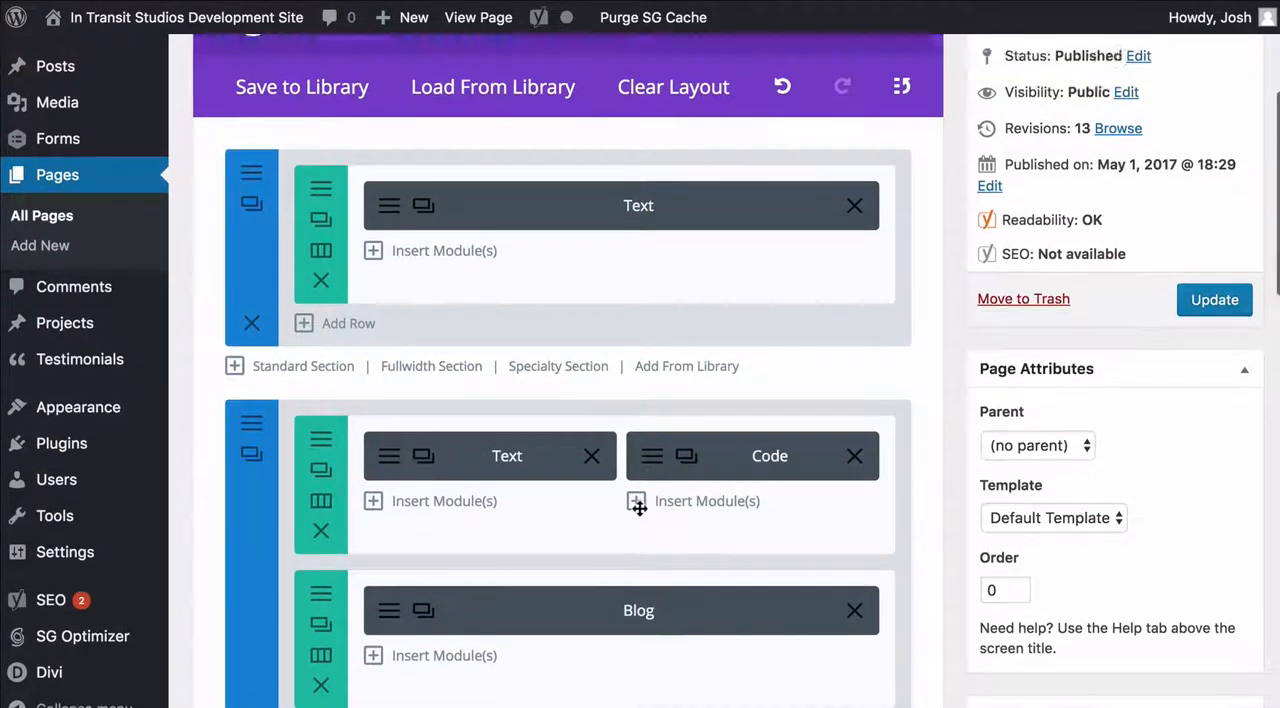
pyautogui.scroll(4, 634, 500)
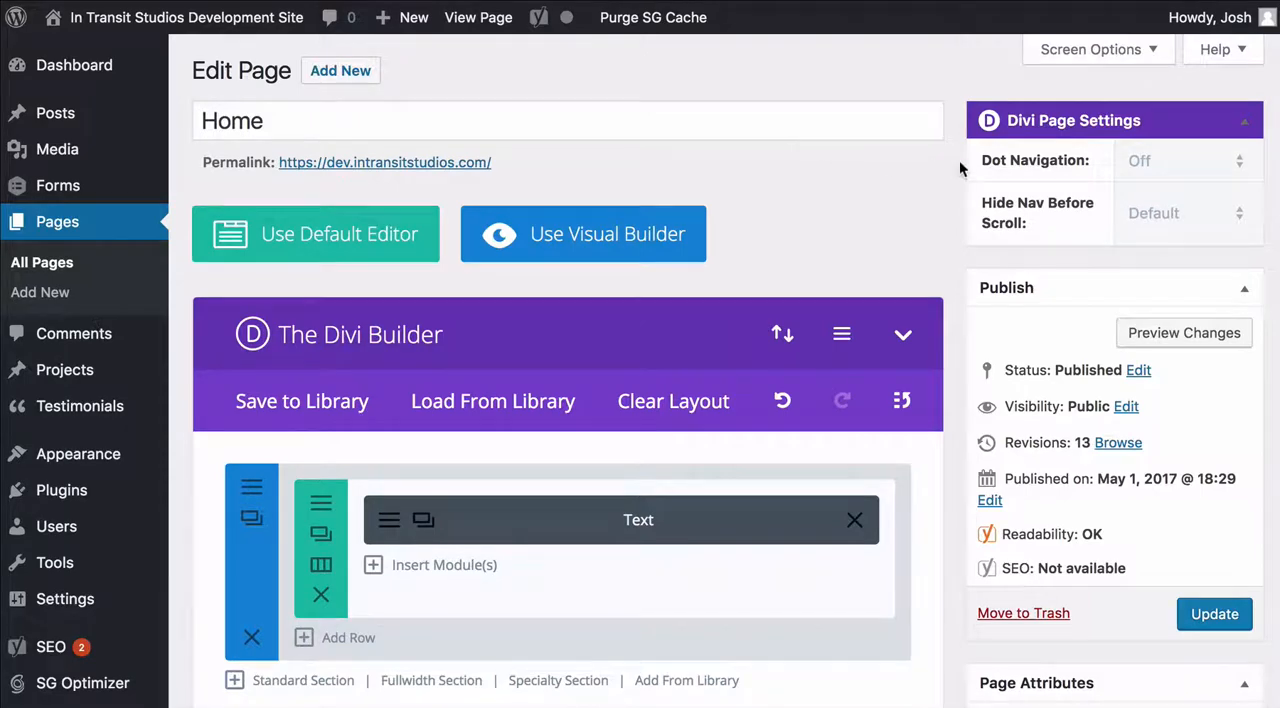
pyautogui.scroll(-2, 951, 168)
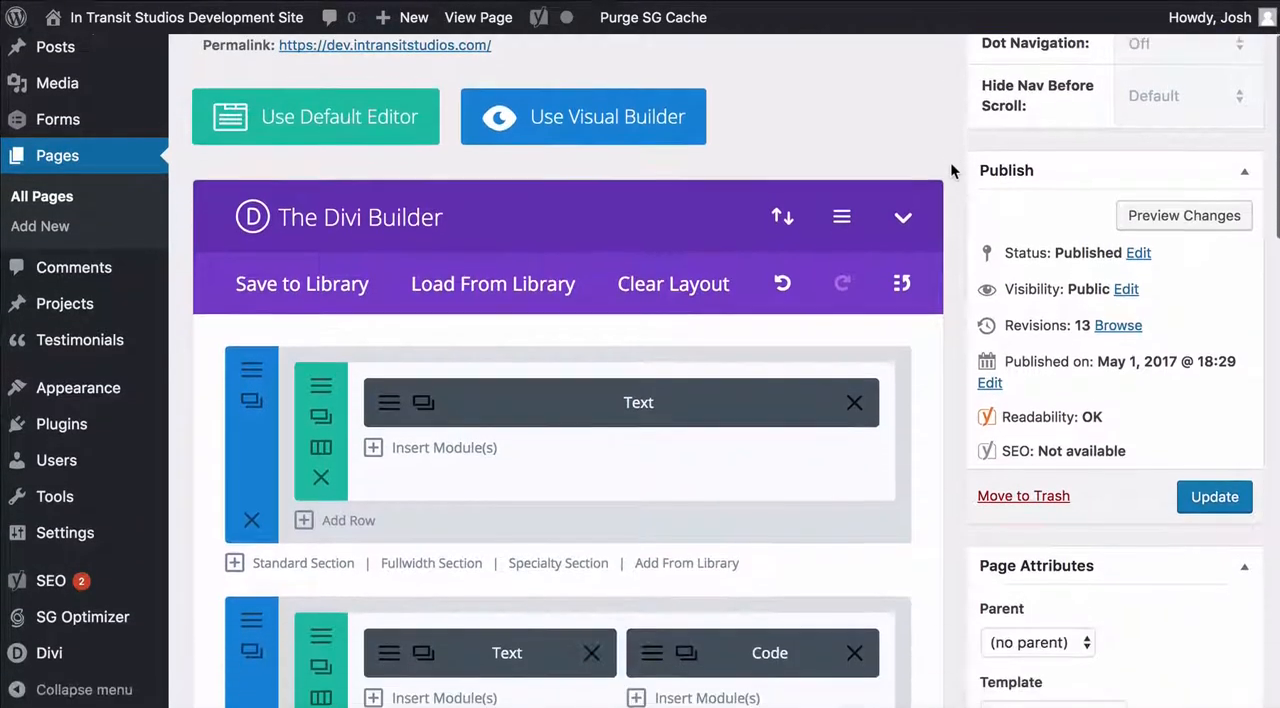
pyautogui.scroll(-1, 950, 162)
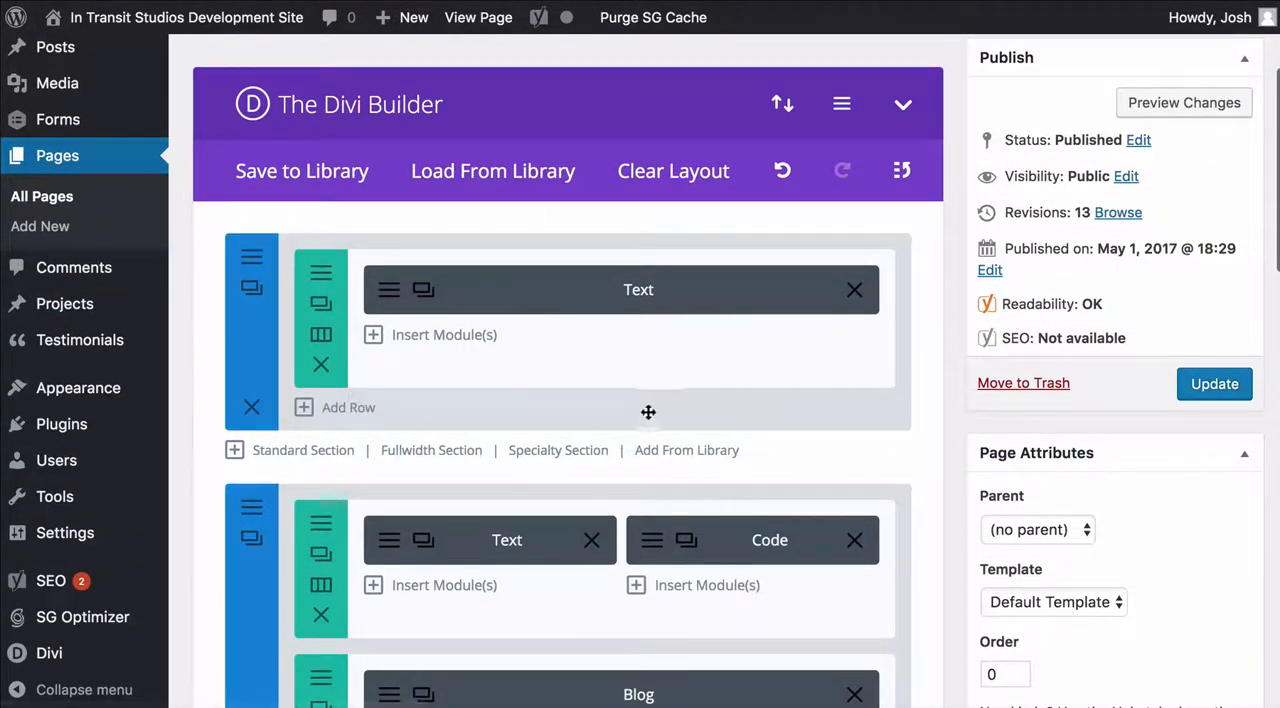
pyautogui.scroll(-3, 594, 311)
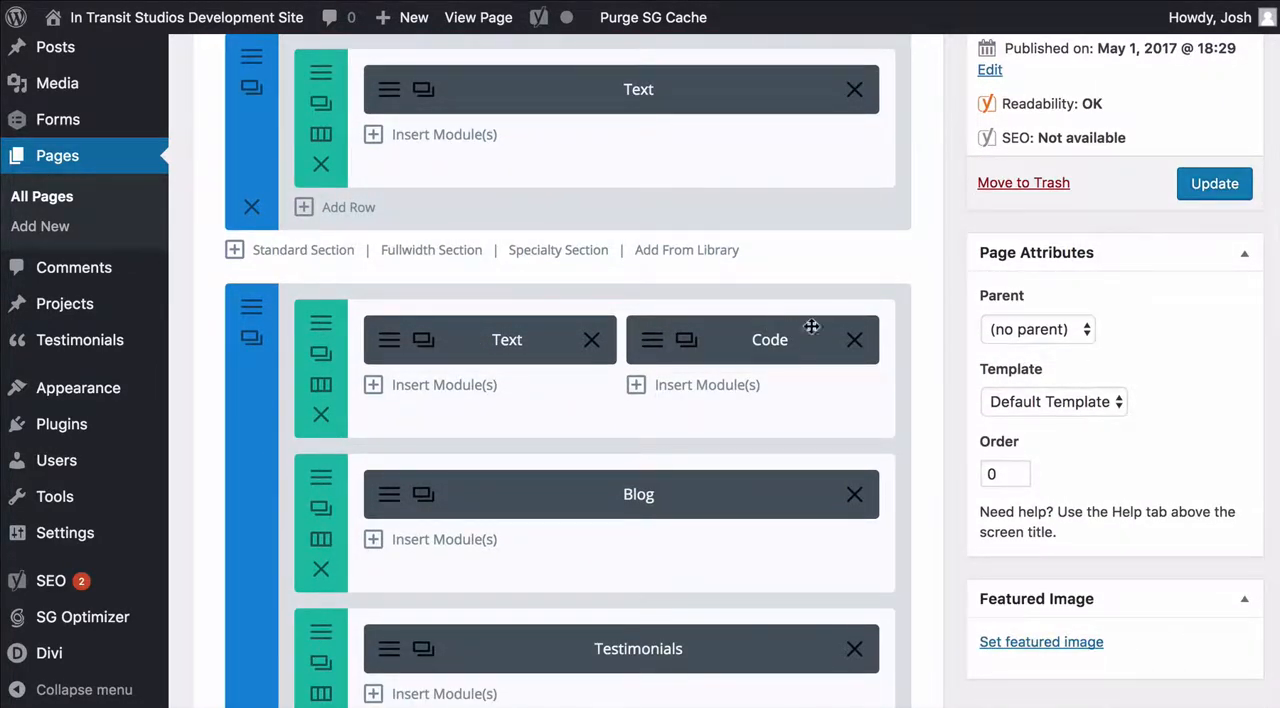
pyautogui.scroll(-2, 694, 365)
pyautogui.scroll(-1, 680, 420)
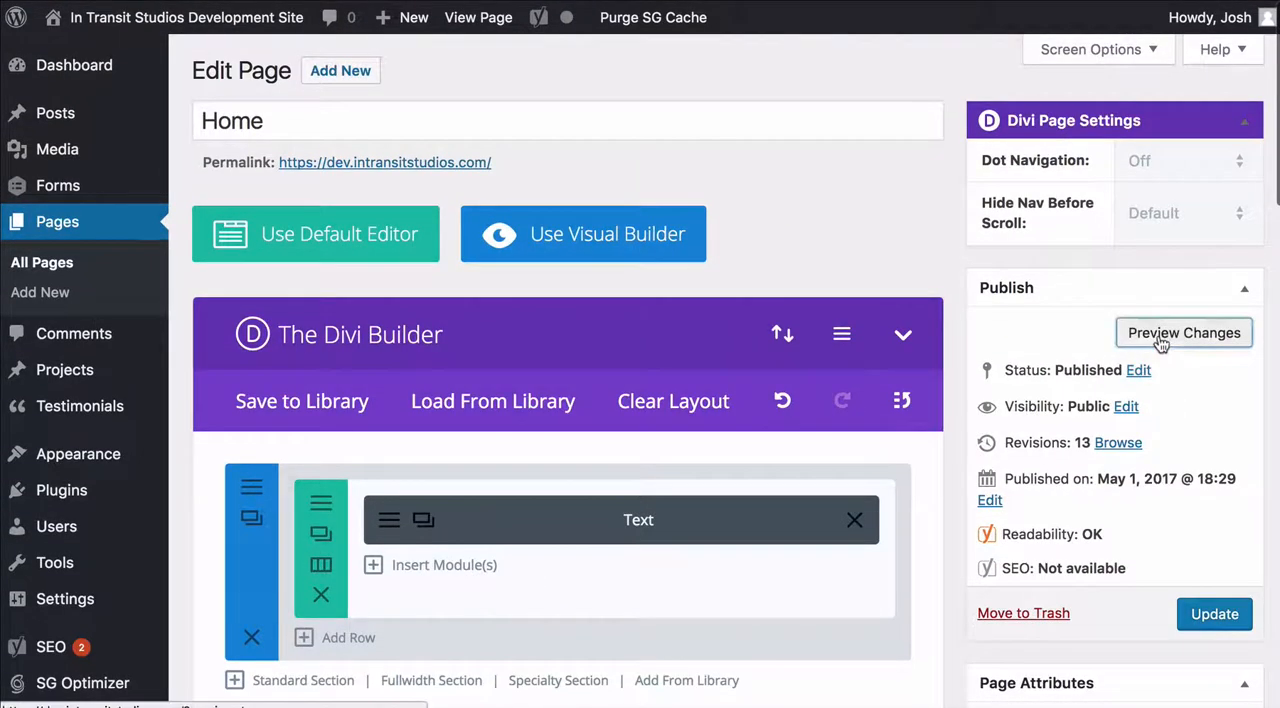
# View the live Home page and review its text, video, blog and testimonial areas down to the footer
pyautogui.click(478, 17)
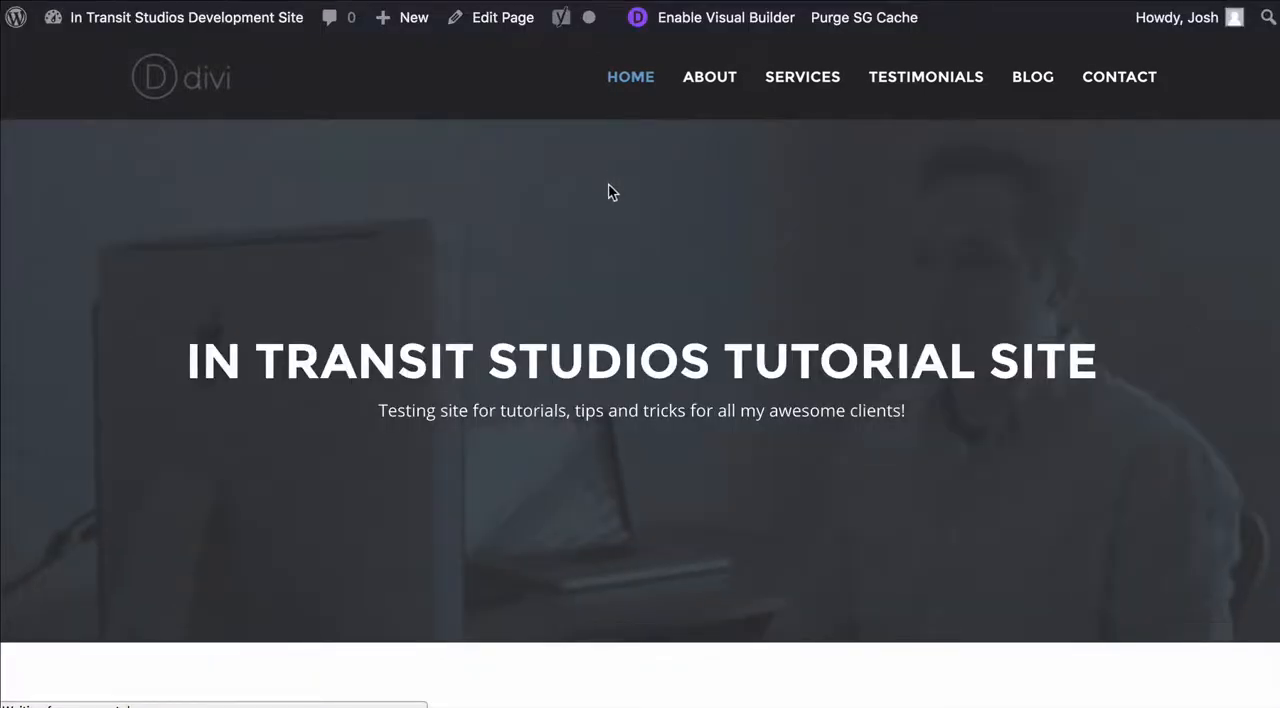
pyautogui.scroll(-10, 640, 349)
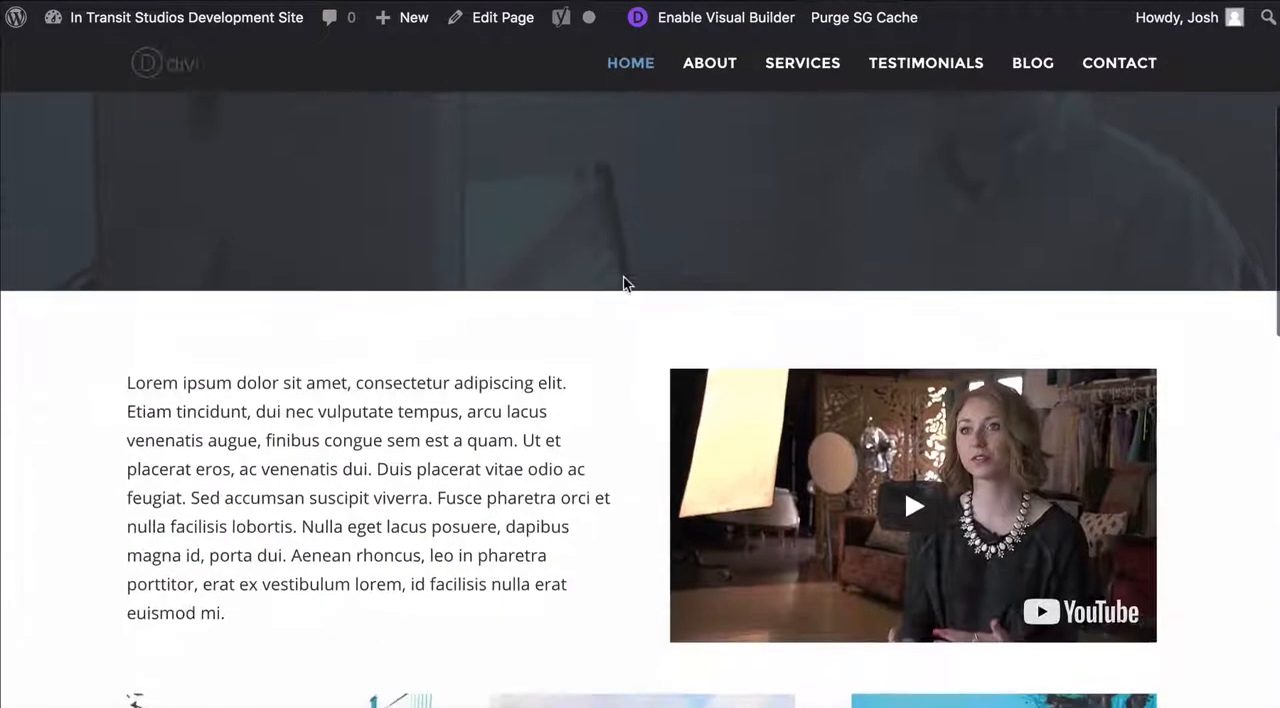
pyautogui.scroll(-1, 375, 278)
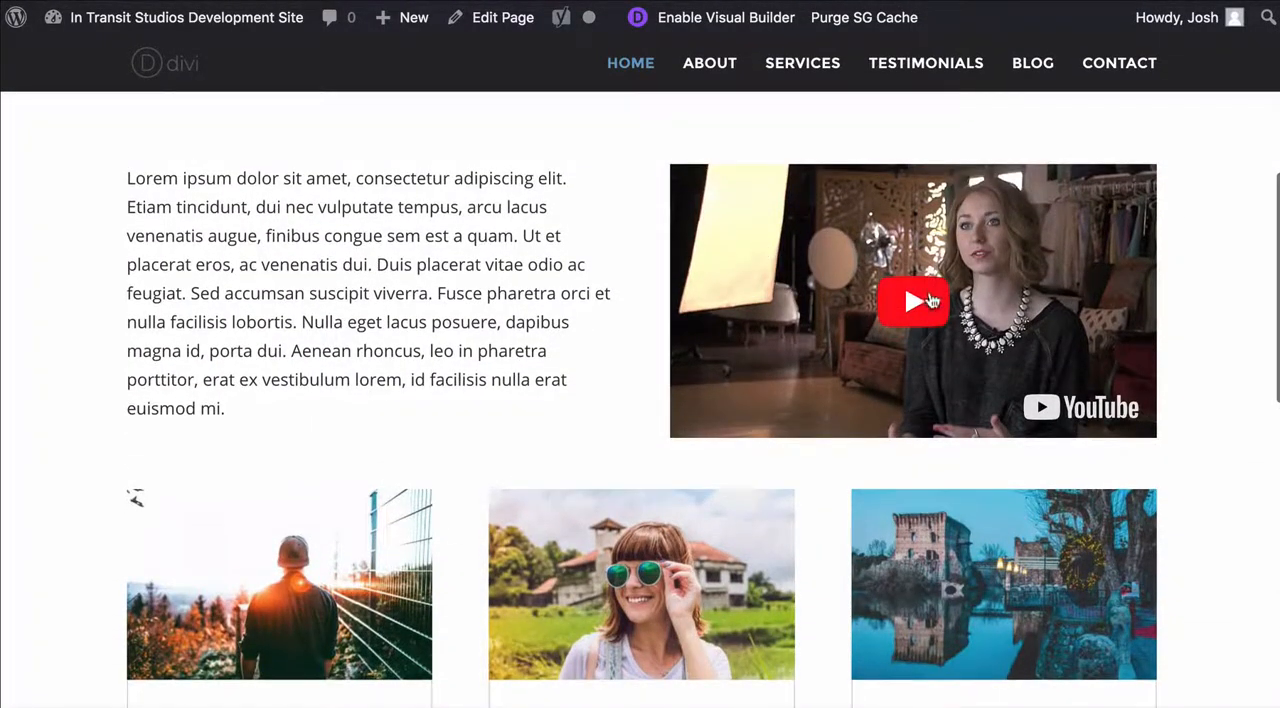
pyautogui.scroll(-8, 569, 217)
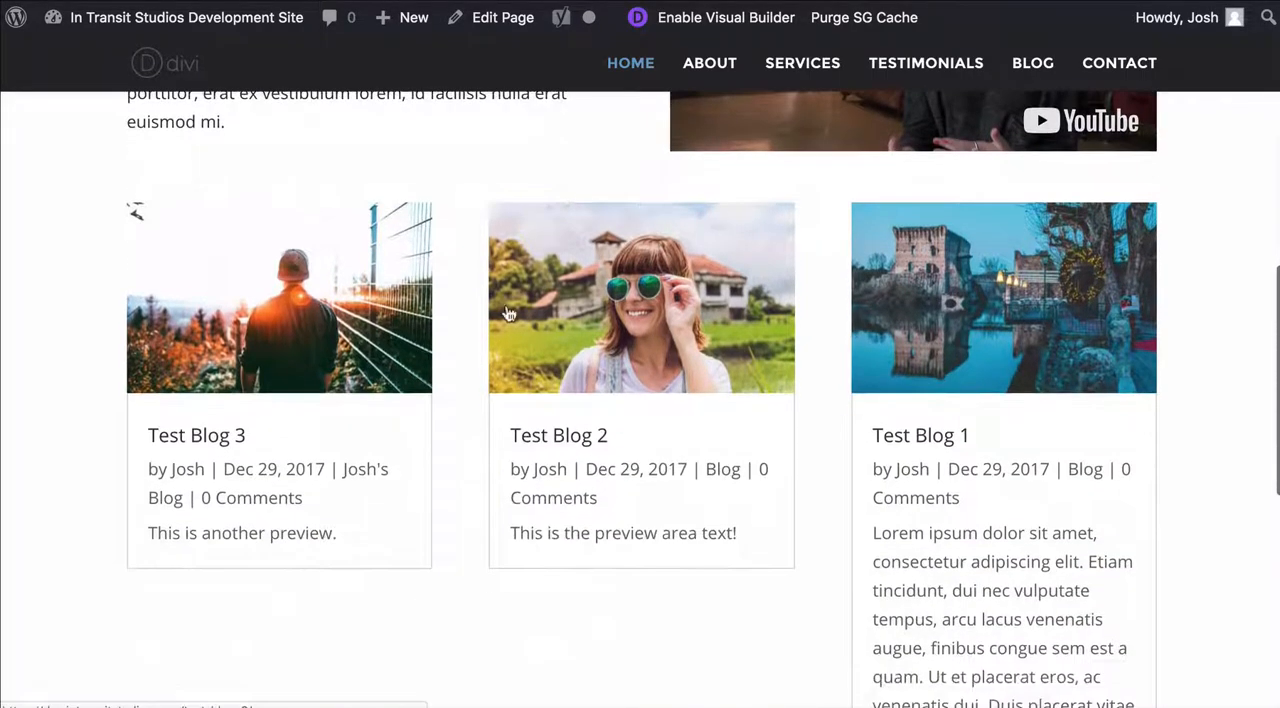
pyautogui.scroll(-6, 697, 309)
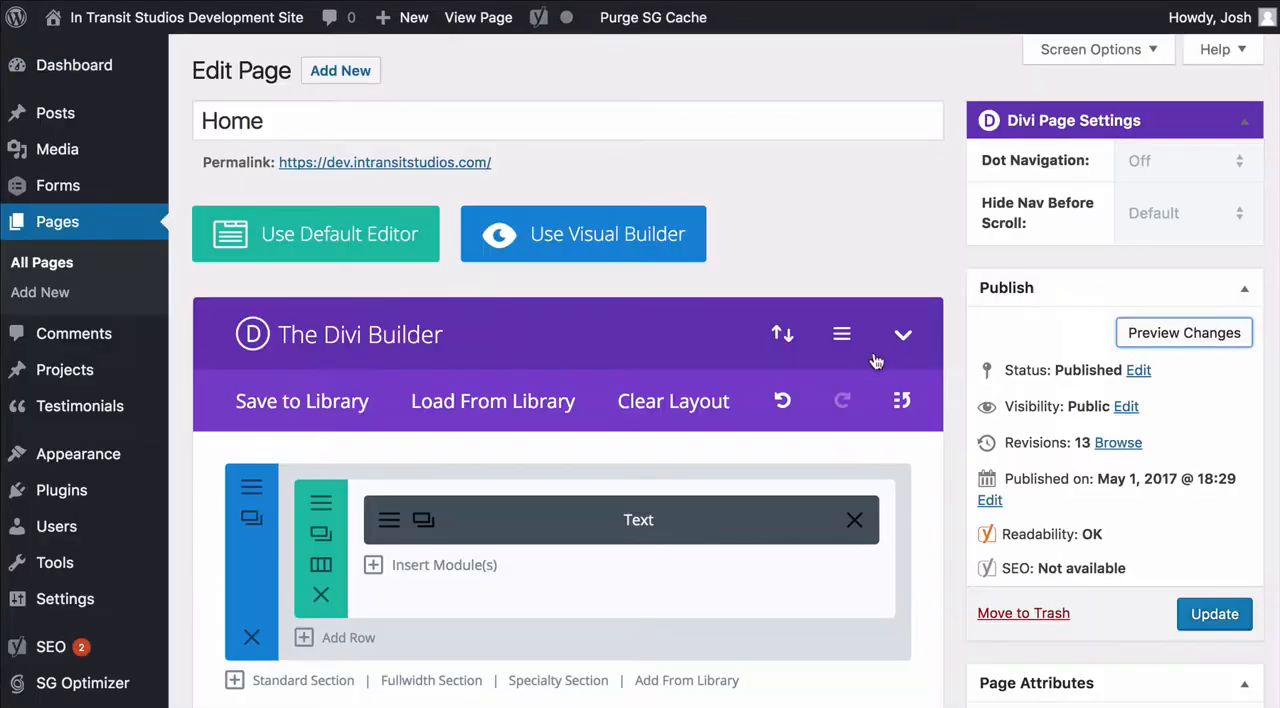
pyautogui.scroll(-3, 965, 345)
pyautogui.scroll(-1, 958, 343)
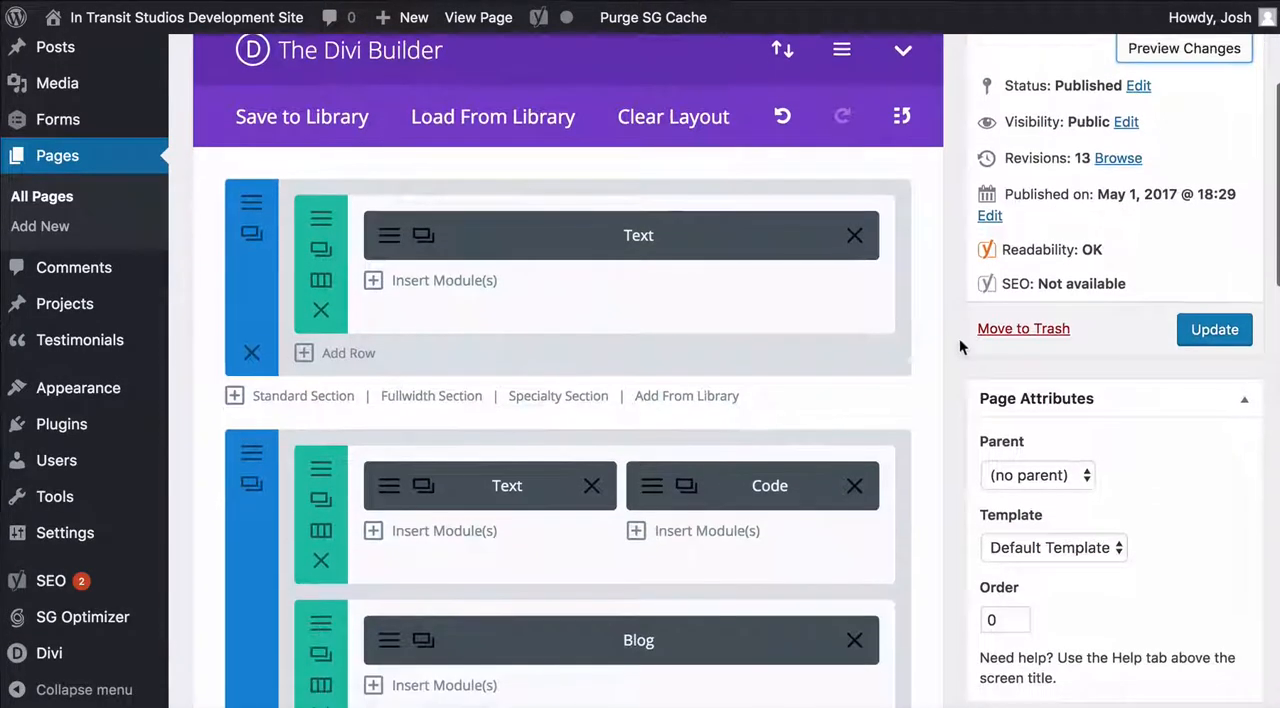
pyautogui.scroll(-1, 946, 354)
pyautogui.scroll(3, 948, 352)
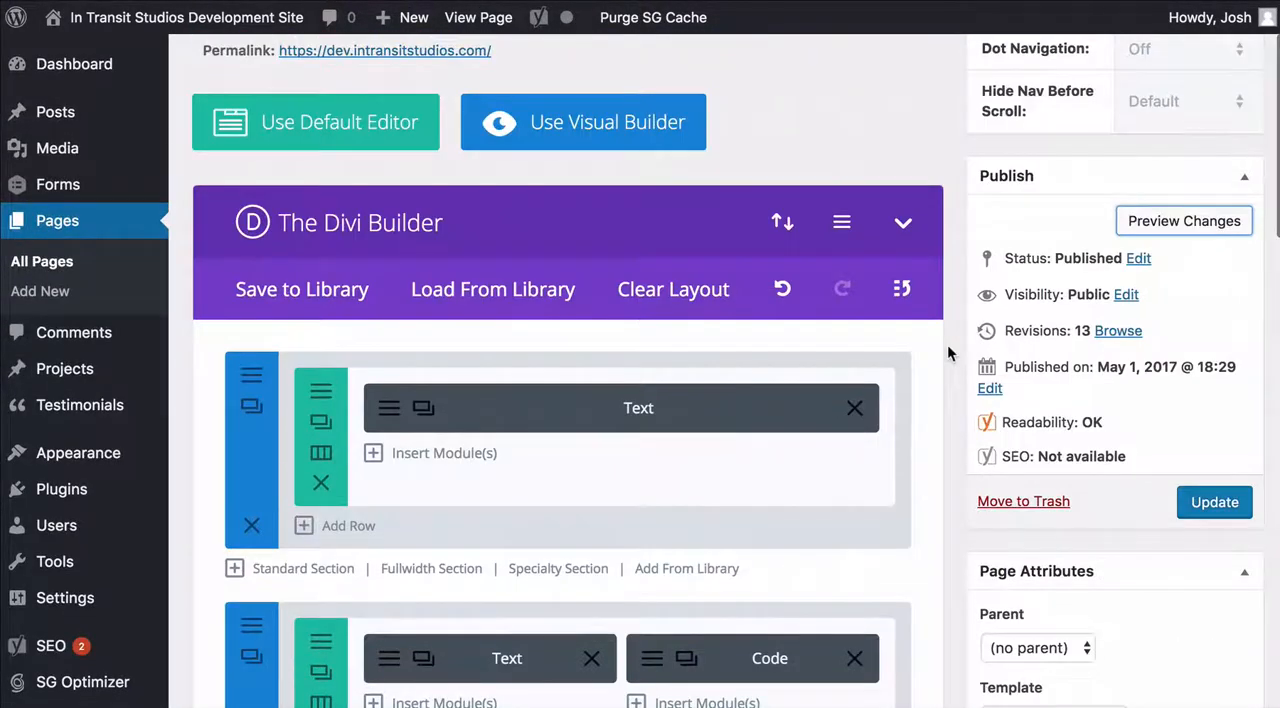
pyautogui.scroll(1, 948, 352)
pyautogui.scroll(-4, 948, 352)
pyautogui.scroll(-1, 947, 352)
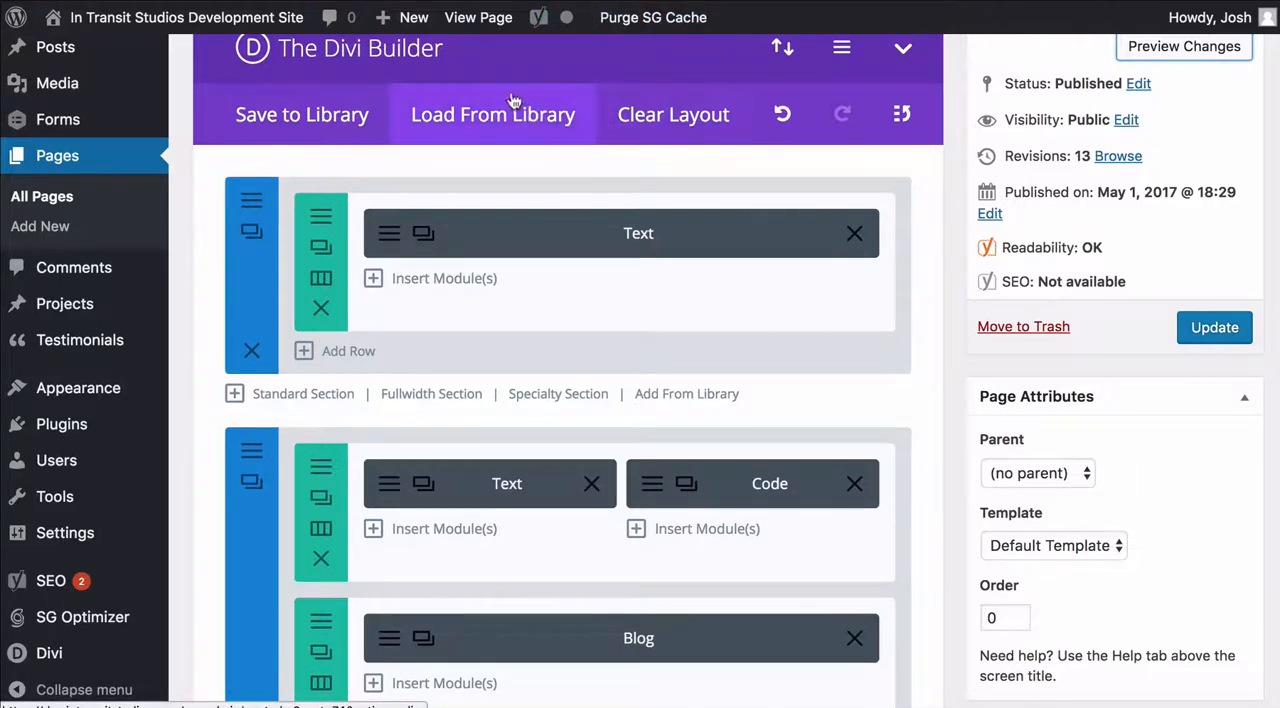
# Leave the Home page editor without saving and create a new page titled "Test"
pyautogui.moveTo(404, 33)
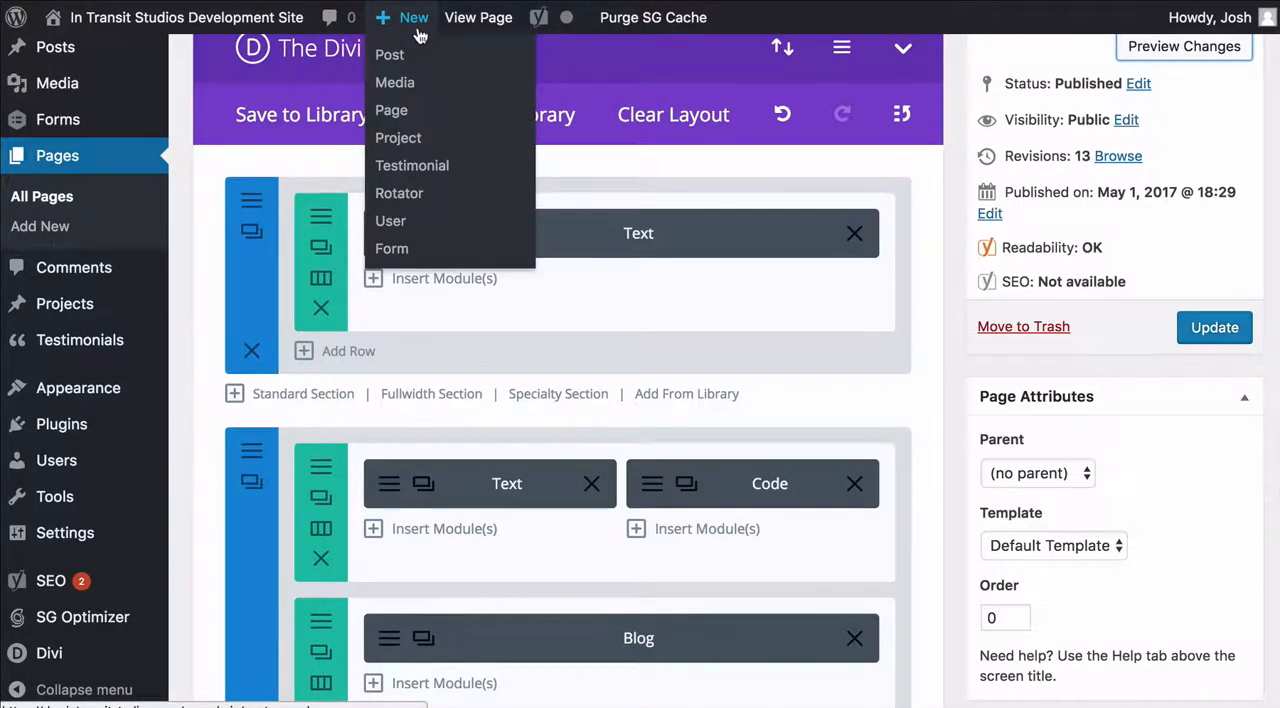
pyautogui.click(393, 111)
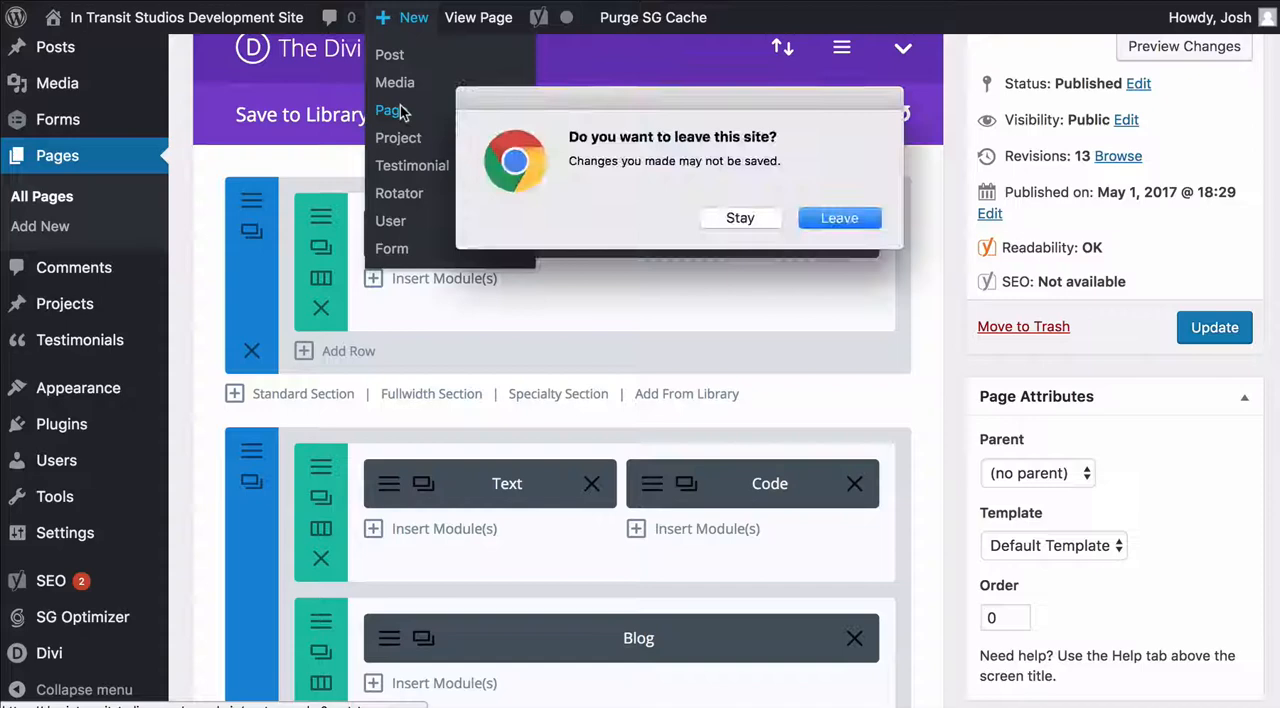
pyautogui.click(841, 215)
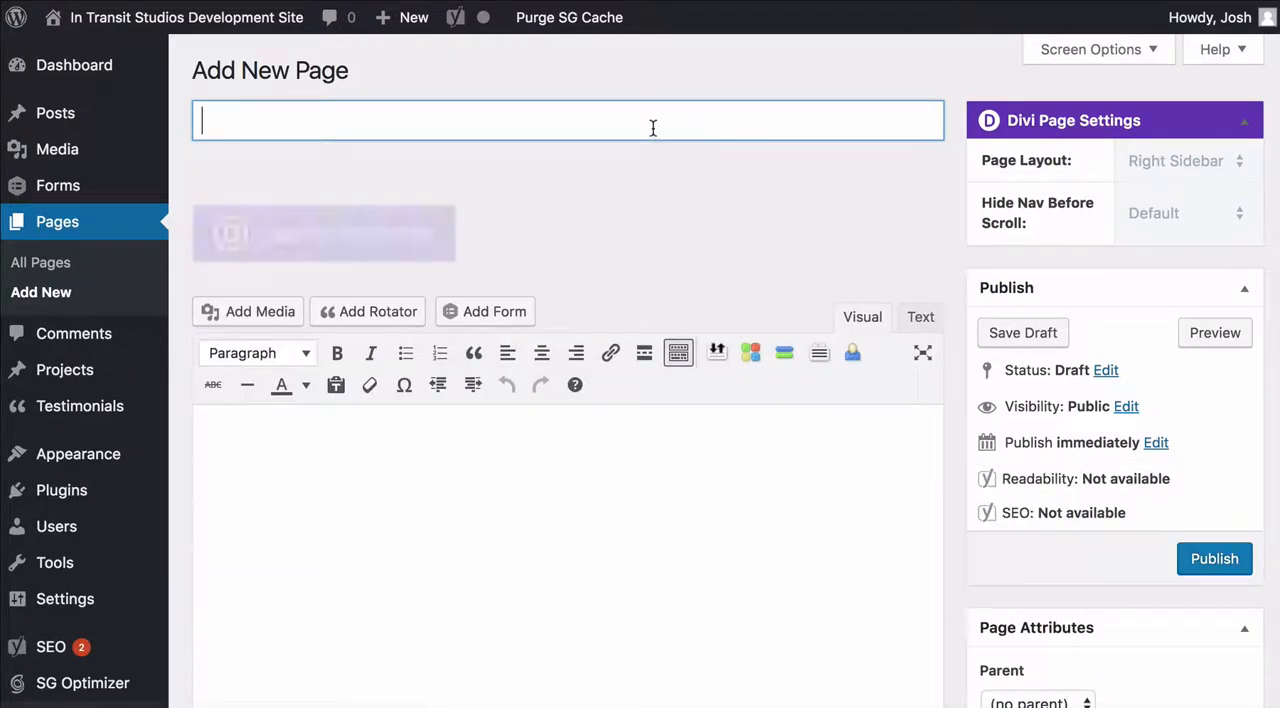
pyautogui.write('Test')
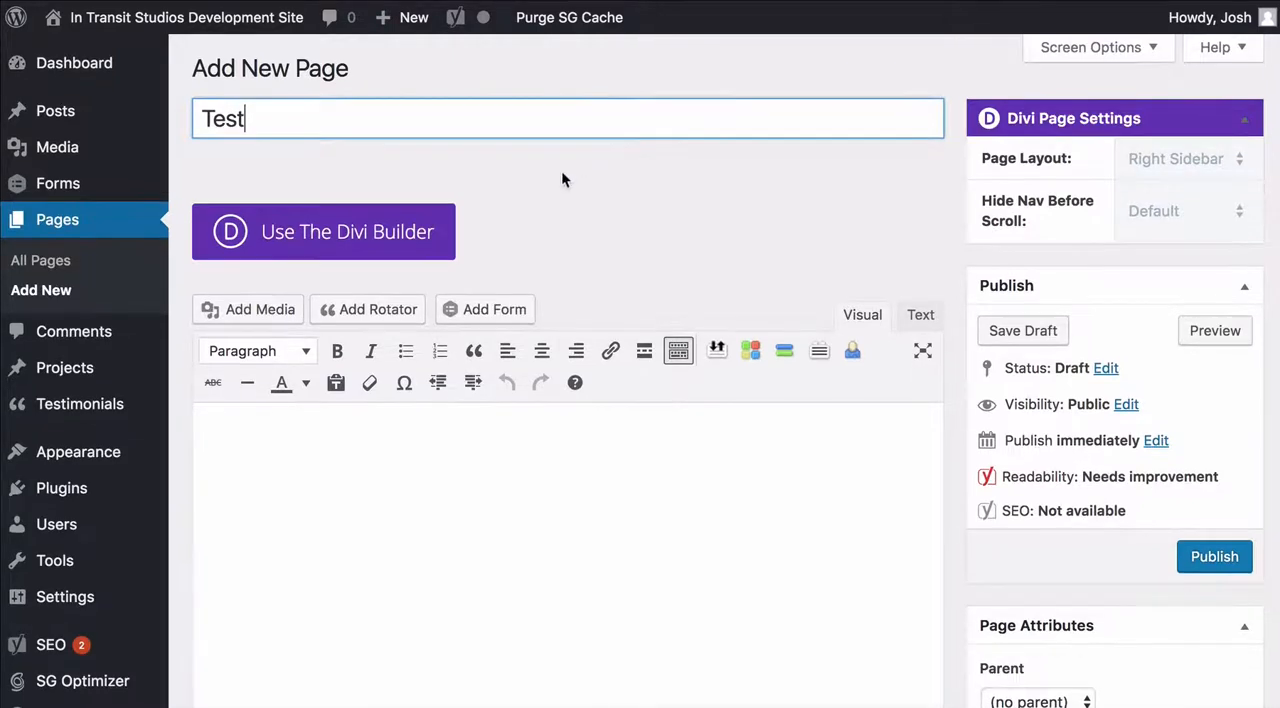
# Examine the default WordPress editor and its formatting tools on the new Test page
pyautogui.scroll(-1, 901, 198)
pyautogui.scroll(-3, 949, 187)
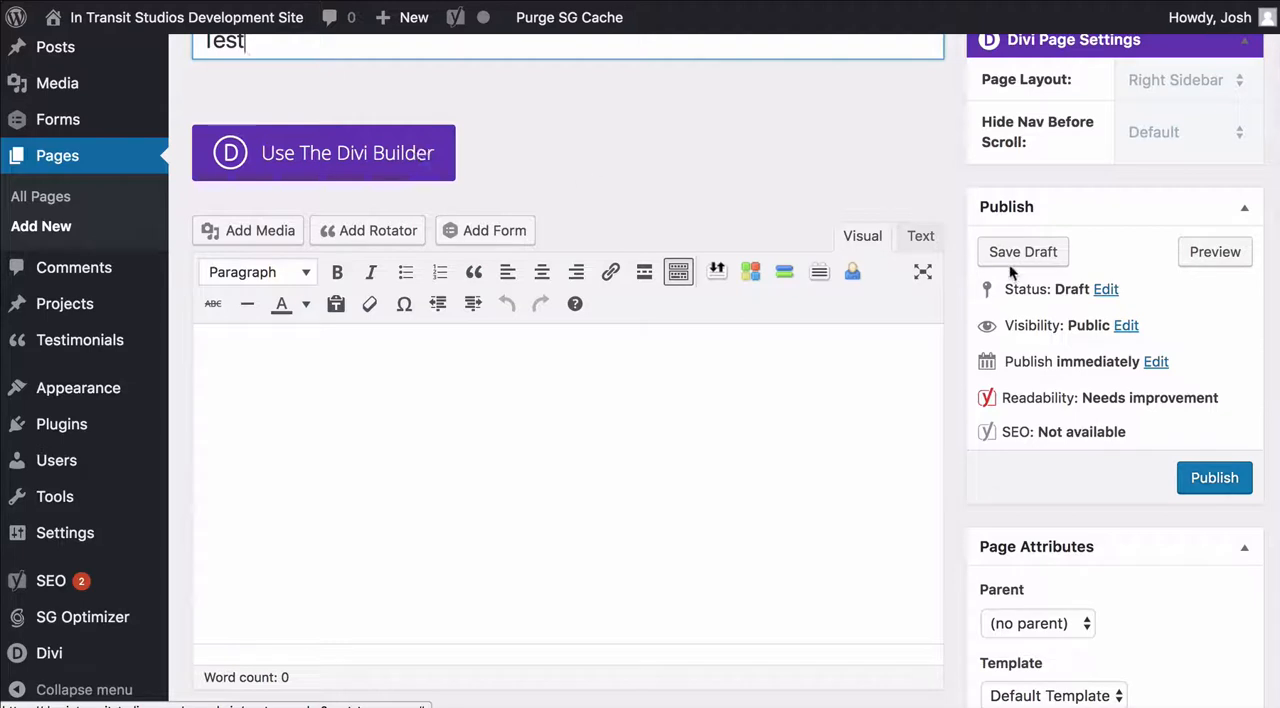
pyautogui.scroll(3, 946, 168)
pyautogui.scroll(-5, 946, 168)
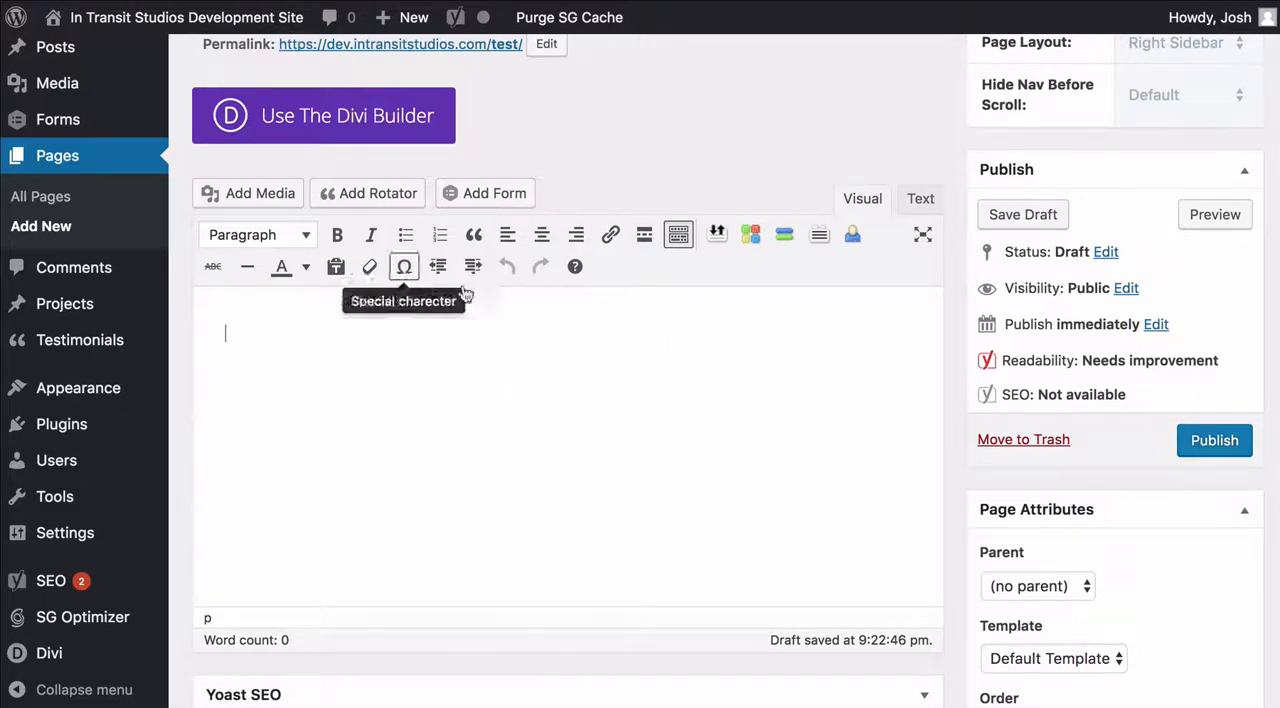
pyautogui.scroll(2, 551, 391)
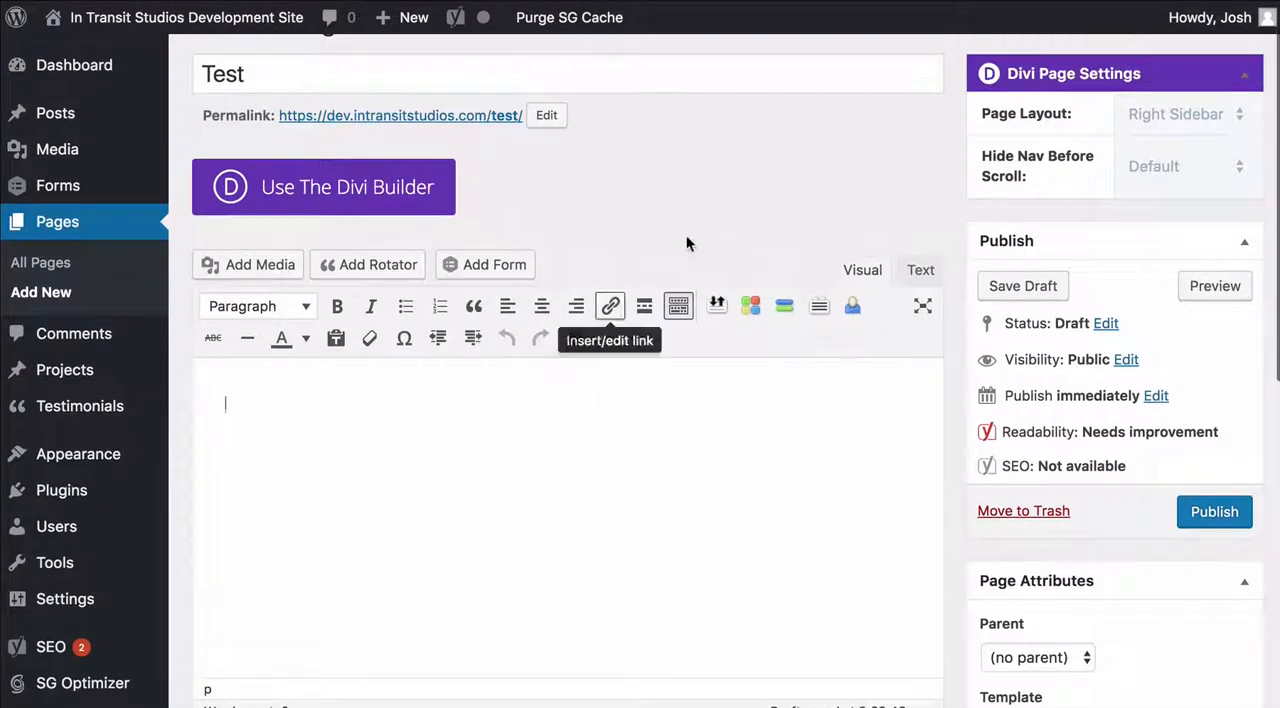
pyautogui.scroll(1, 955, 171)
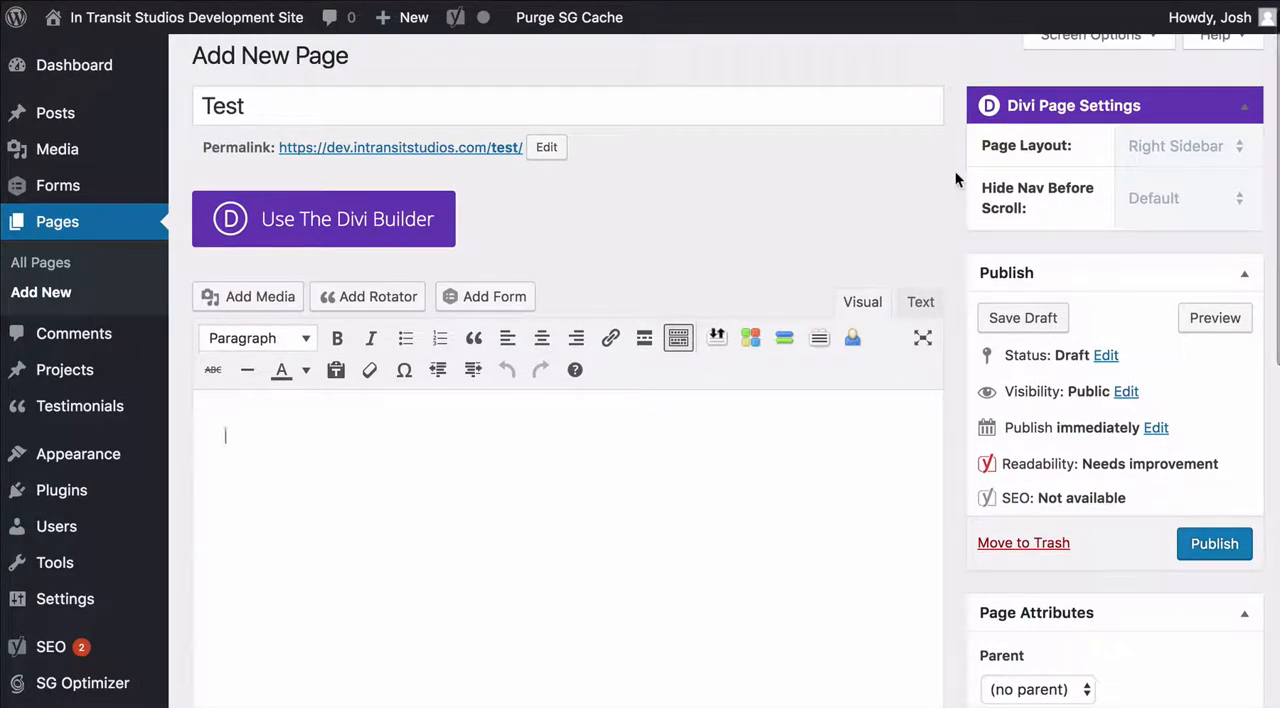
# Switch the Test page from the default editor to the Divi Builder and review its starting section
pyautogui.click(277, 216)
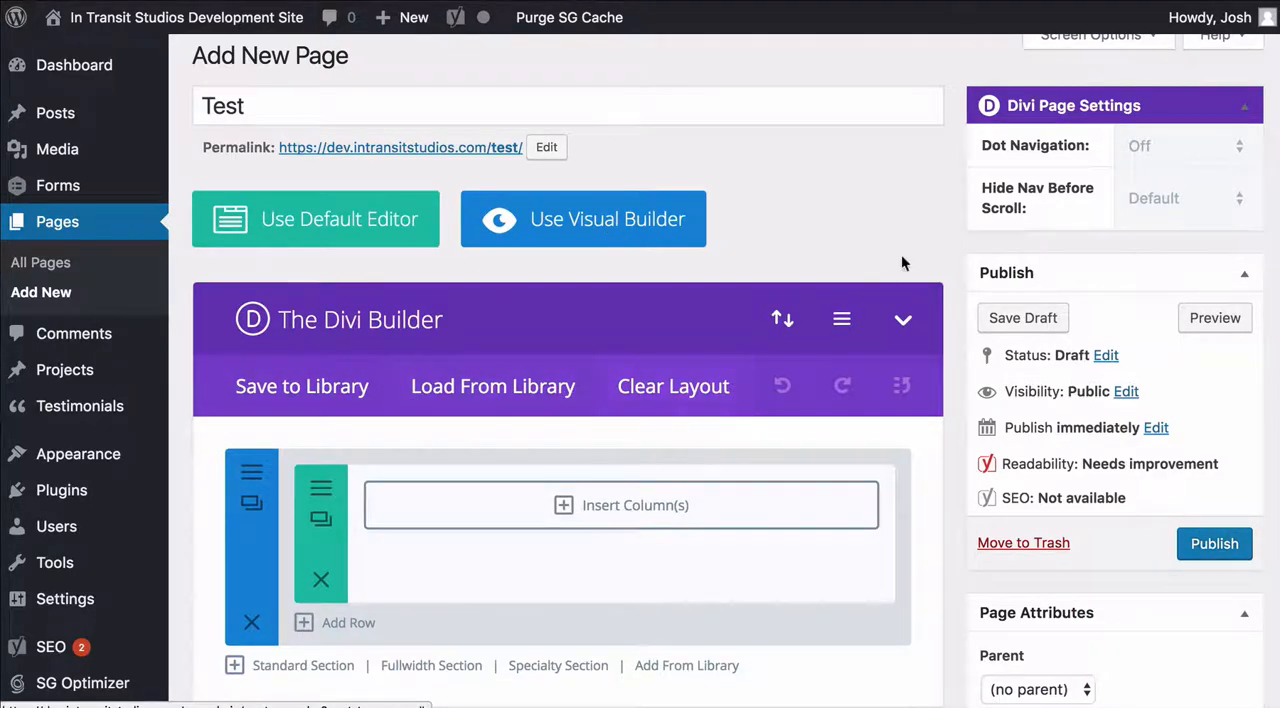
pyautogui.scroll(-2, 951, 226)
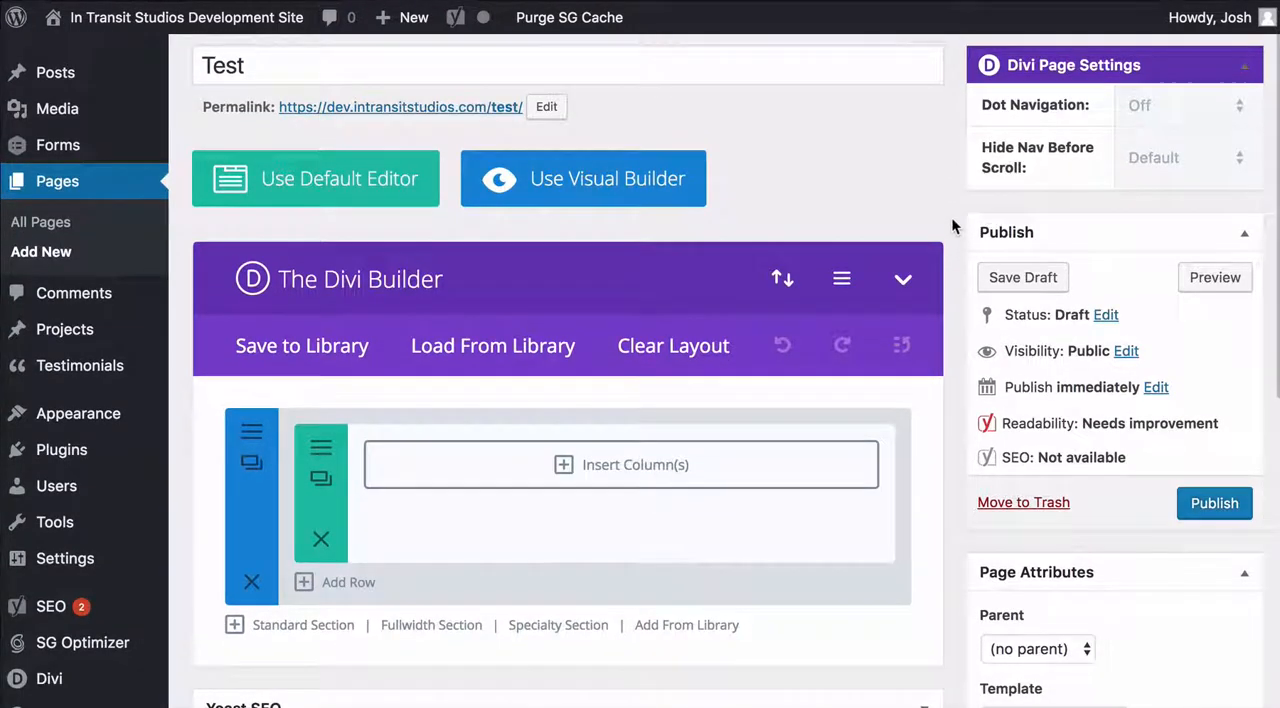
pyautogui.scroll(-1, 953, 227)
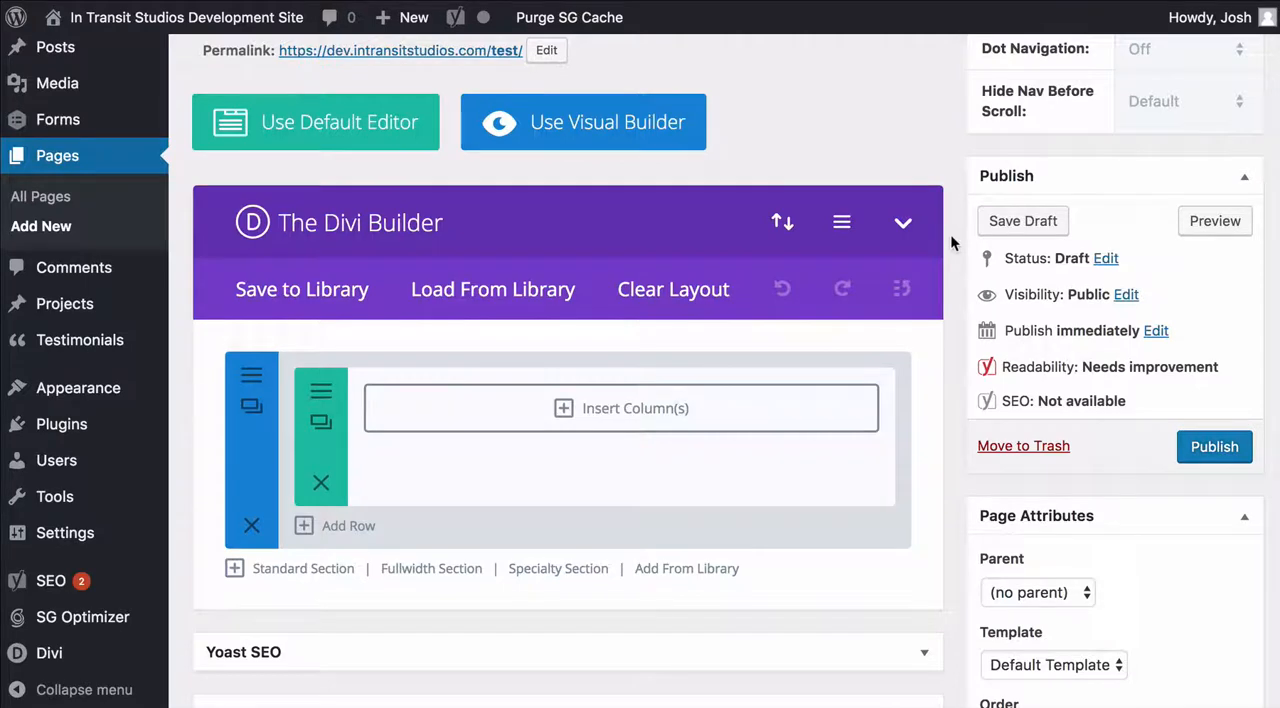
pyautogui.scroll(-1, 951, 242)
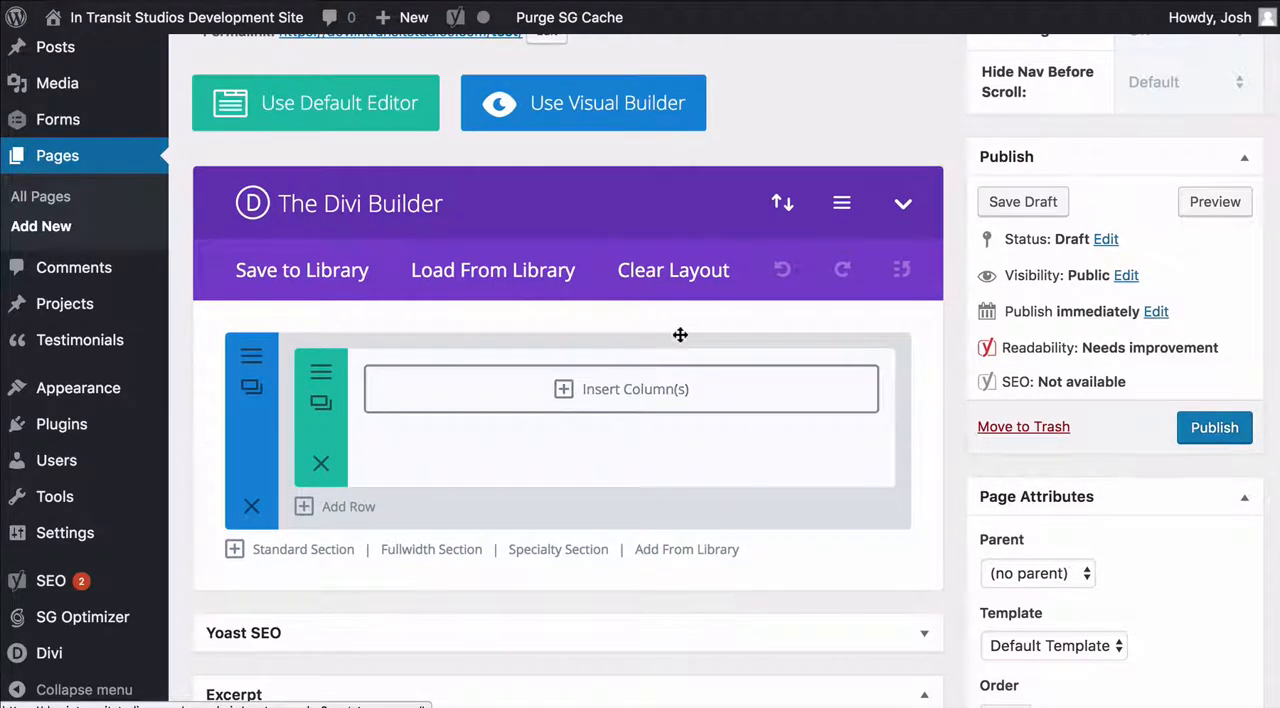
pyautogui.scroll(-1, 680, 338)
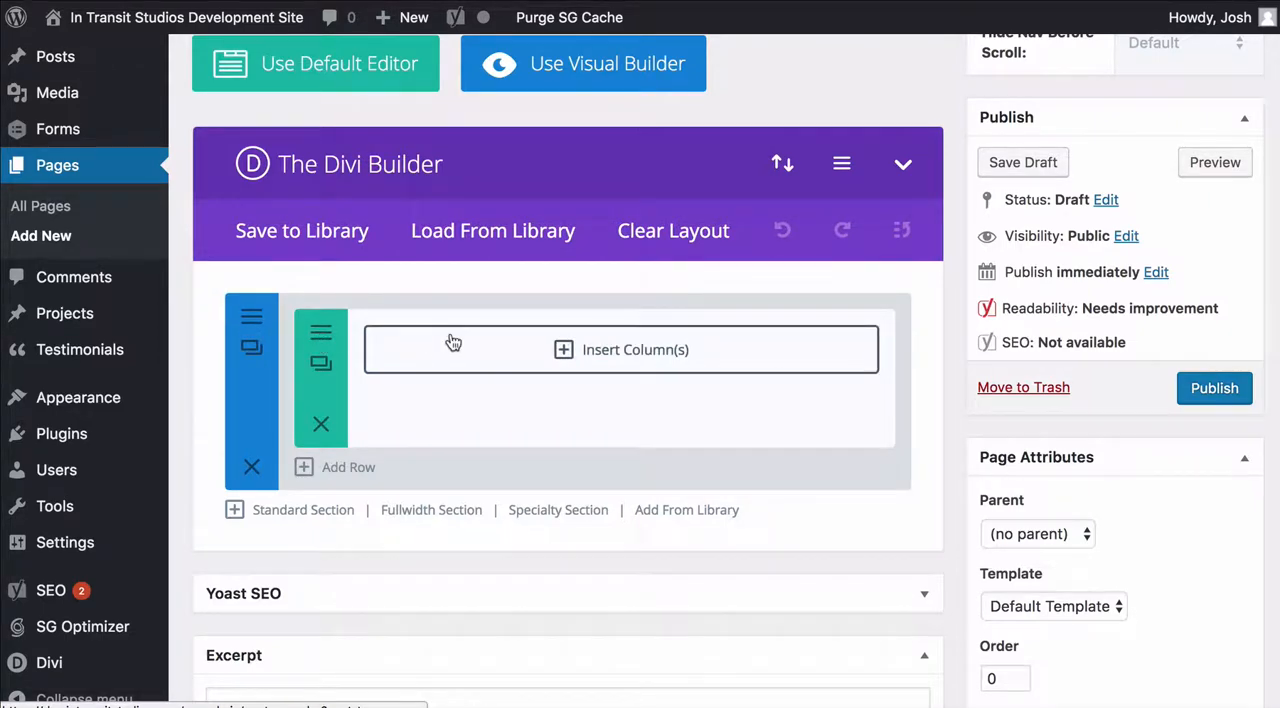
# Review the available column layouts and insert a two-column 1/2 + 1/2 layout into the empty row
pyautogui.click(548, 350)
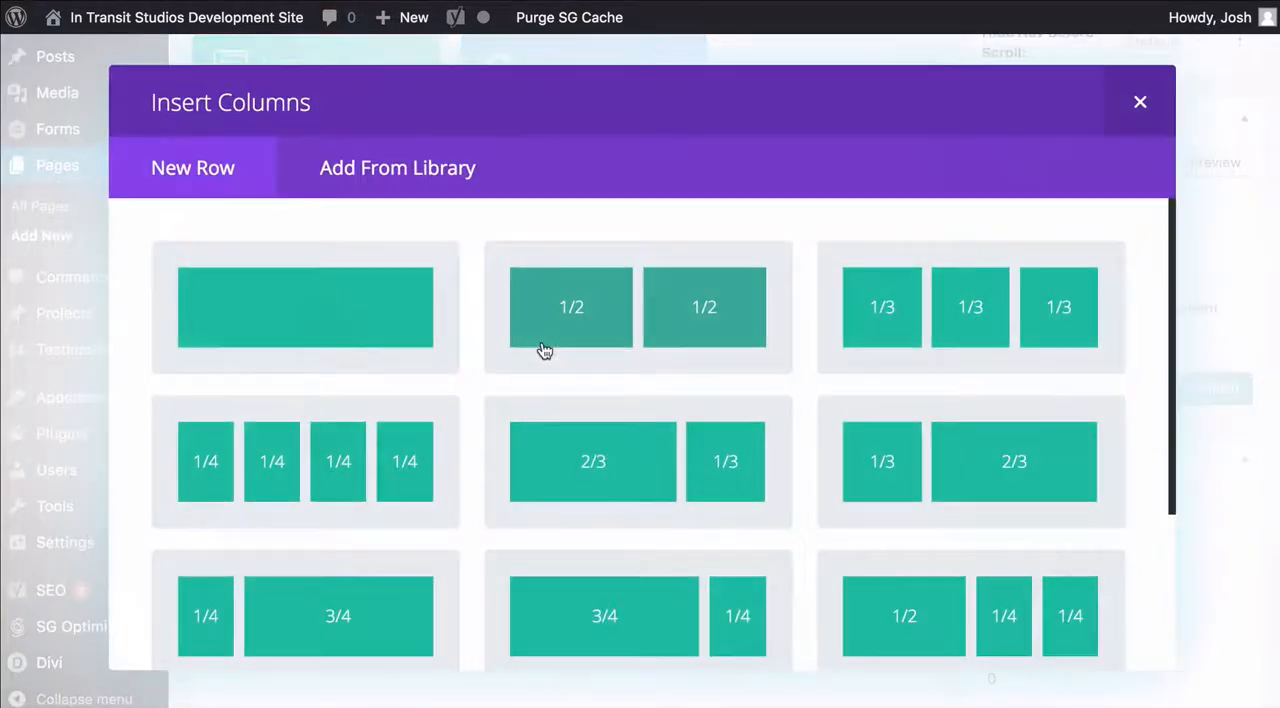
pyautogui.scroll(-4, 643, 312)
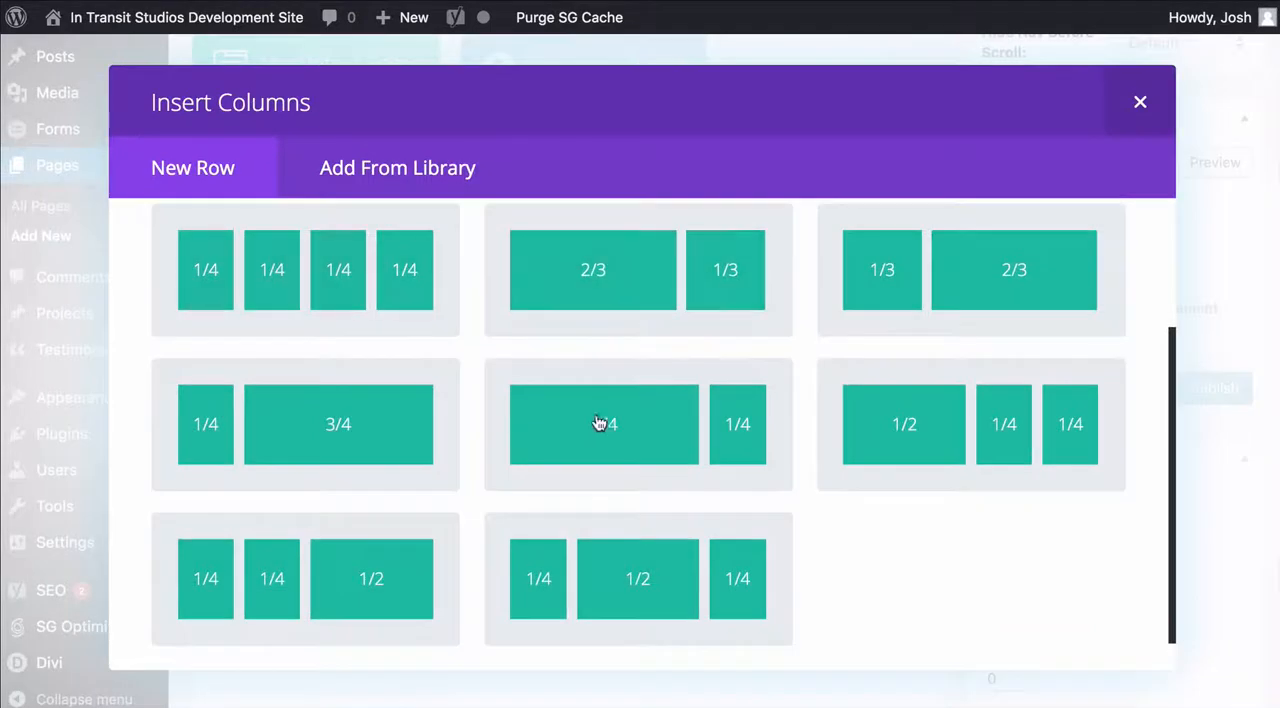
pyautogui.scroll(2, 446, 400)
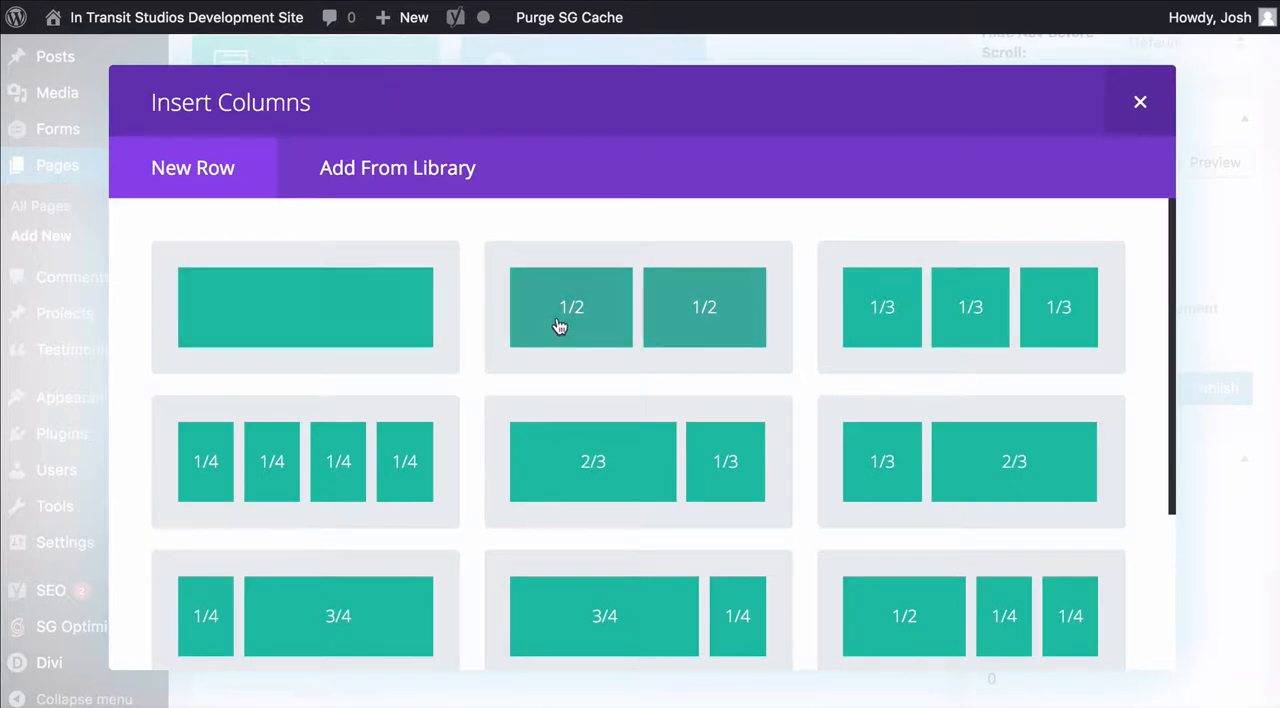
pyautogui.scroll(-5, 386, 374)
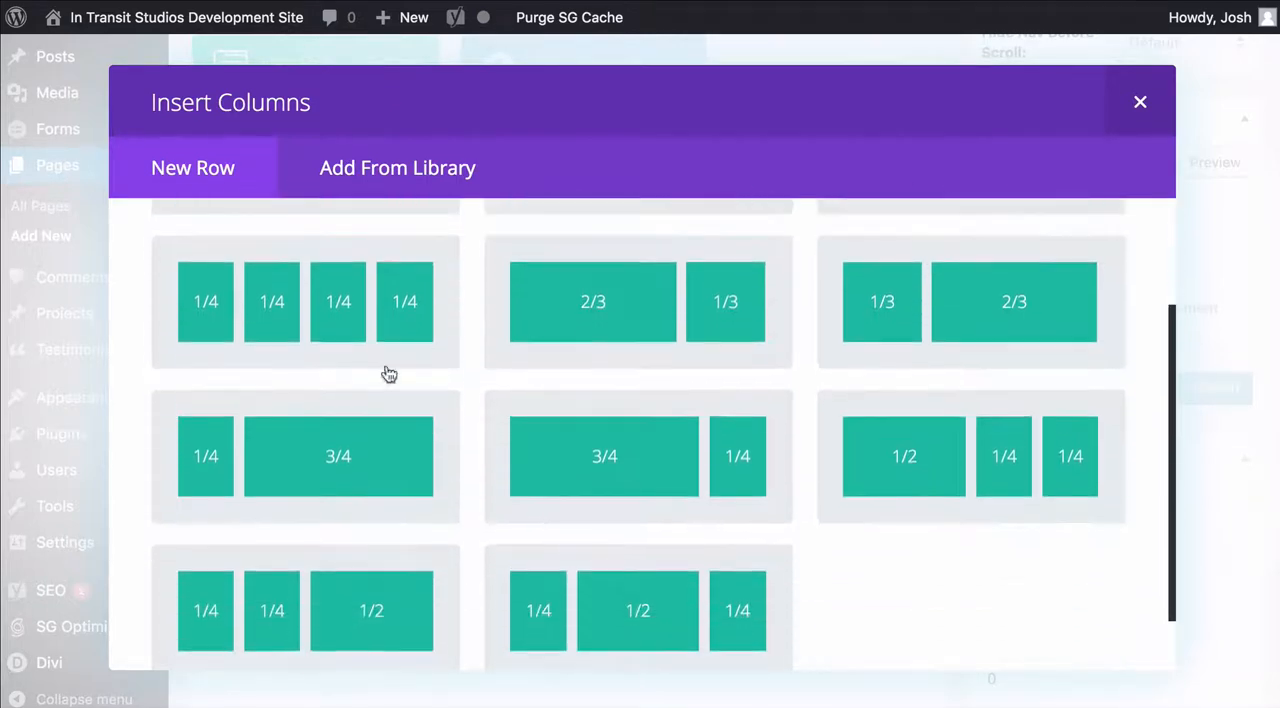
pyautogui.scroll(5, 632, 398)
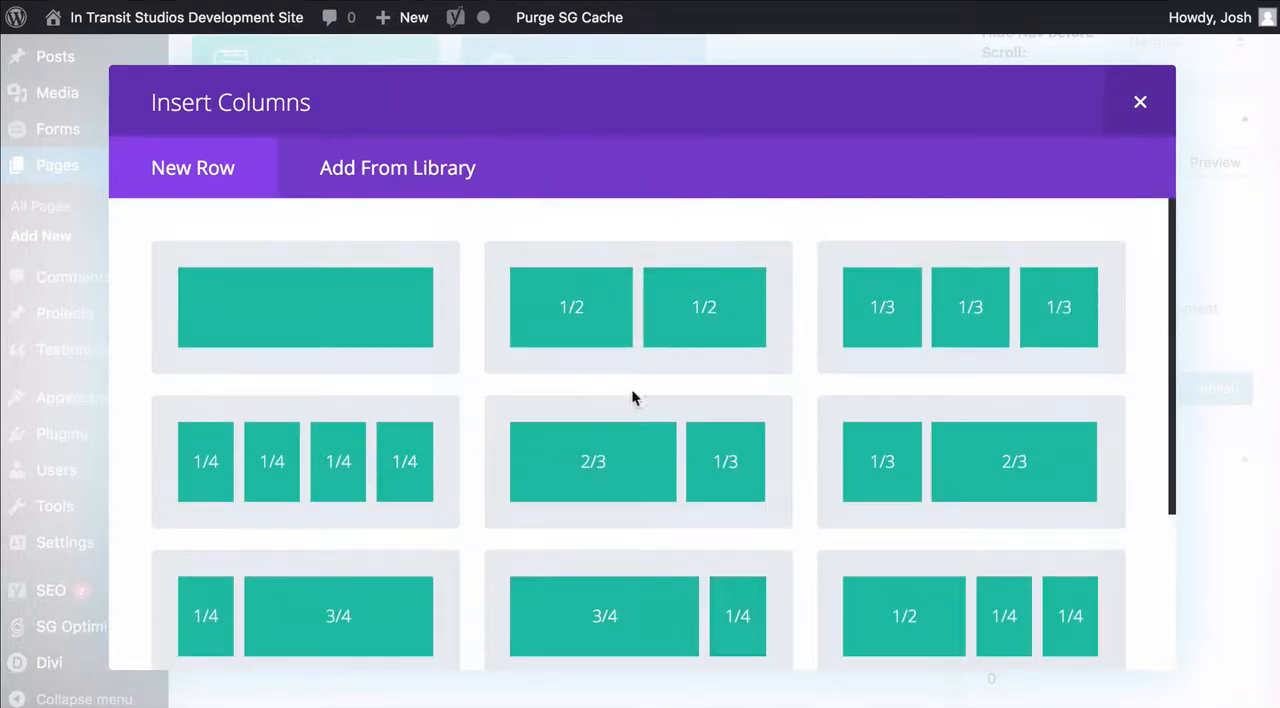
pyautogui.click(706, 307)
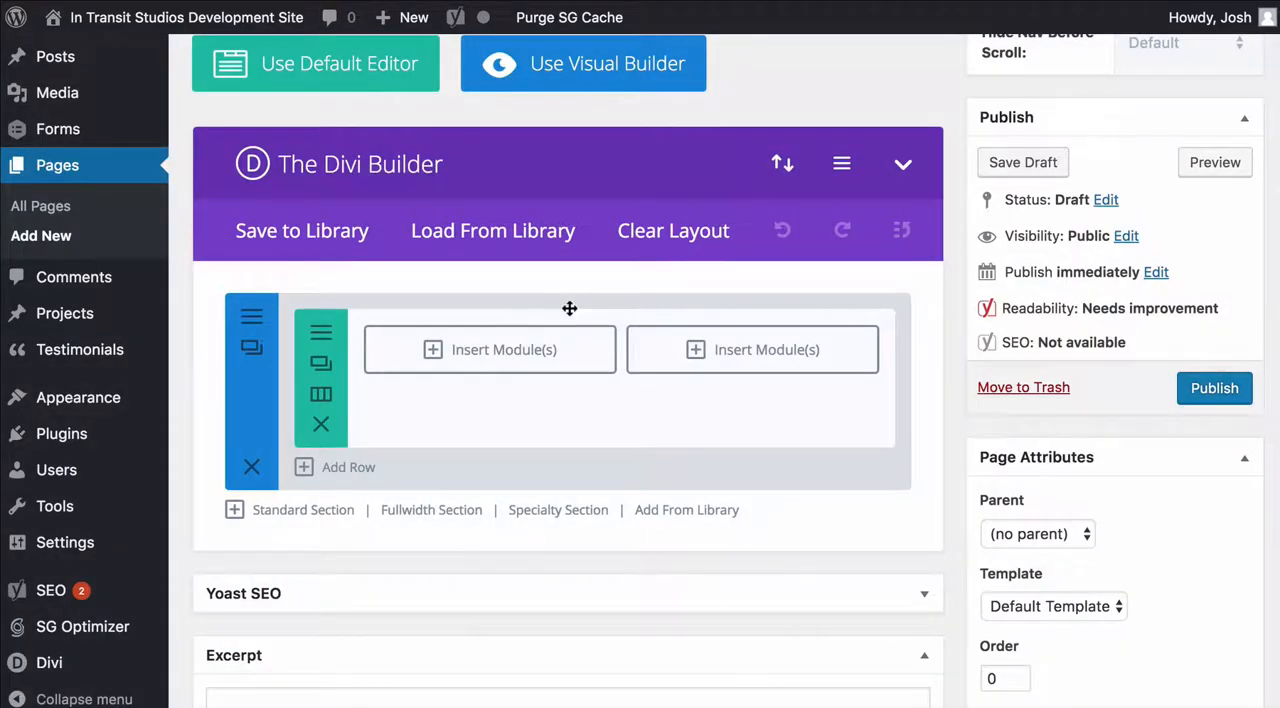
# Open the module choices for the first column and examine the available Divi modules
pyautogui.click(527, 349)
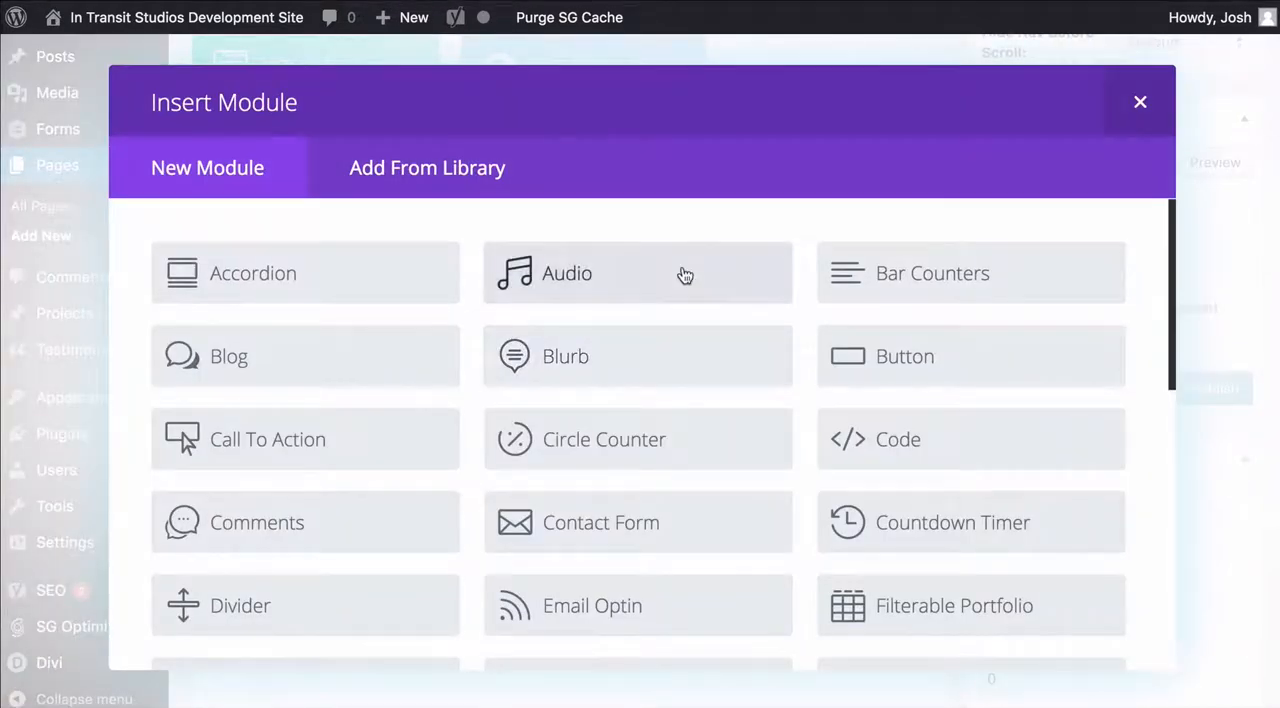
pyautogui.scroll(-7, 651, 371)
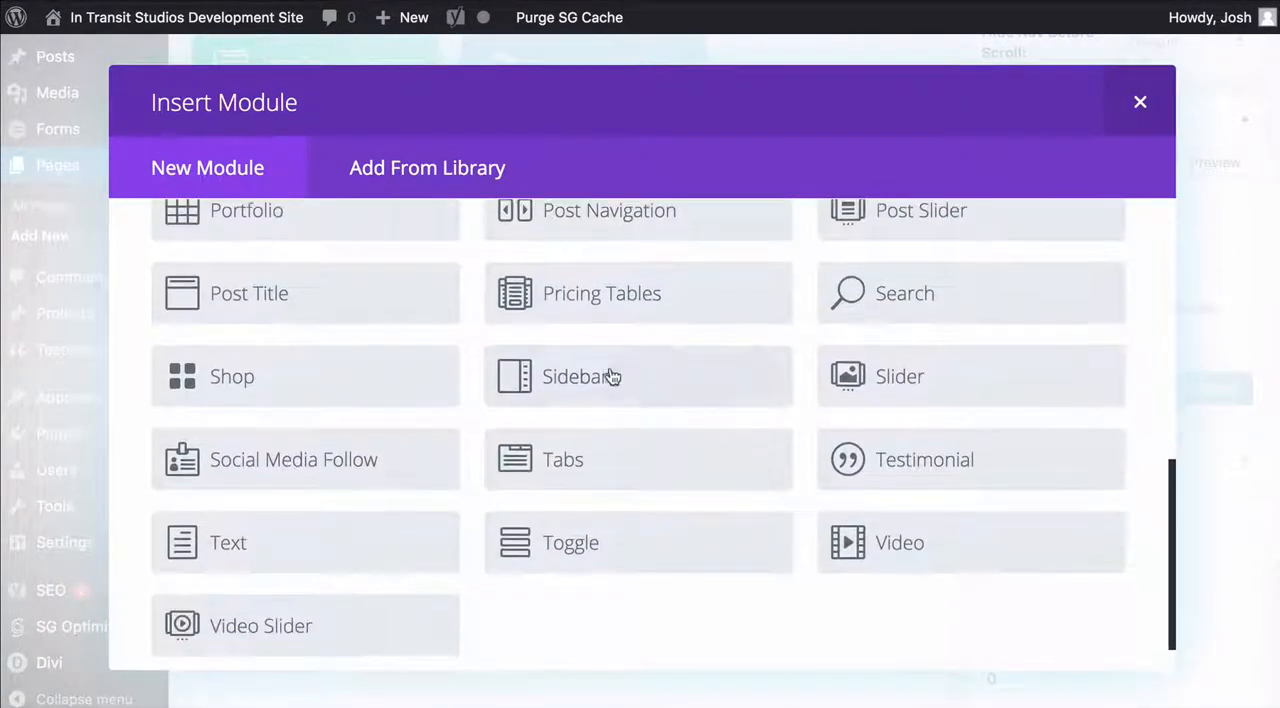
pyautogui.scroll(7, 608, 372)
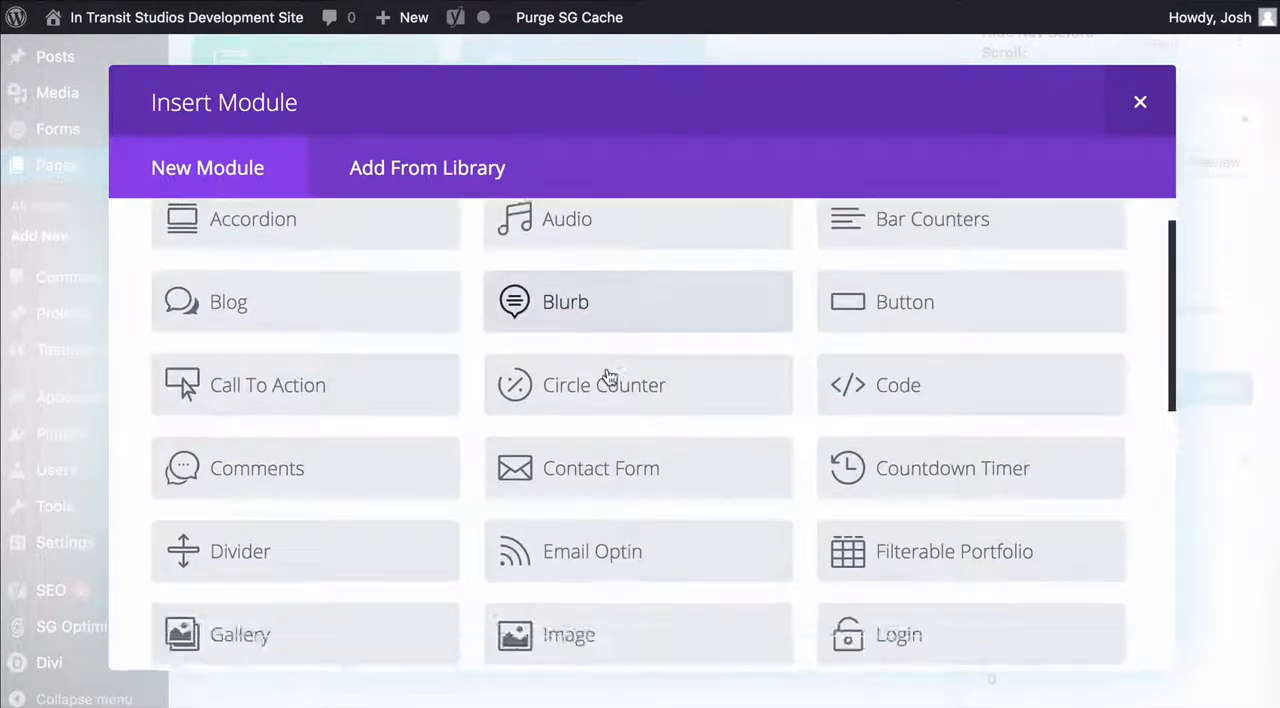
pyautogui.scroll(-7, 607, 375)
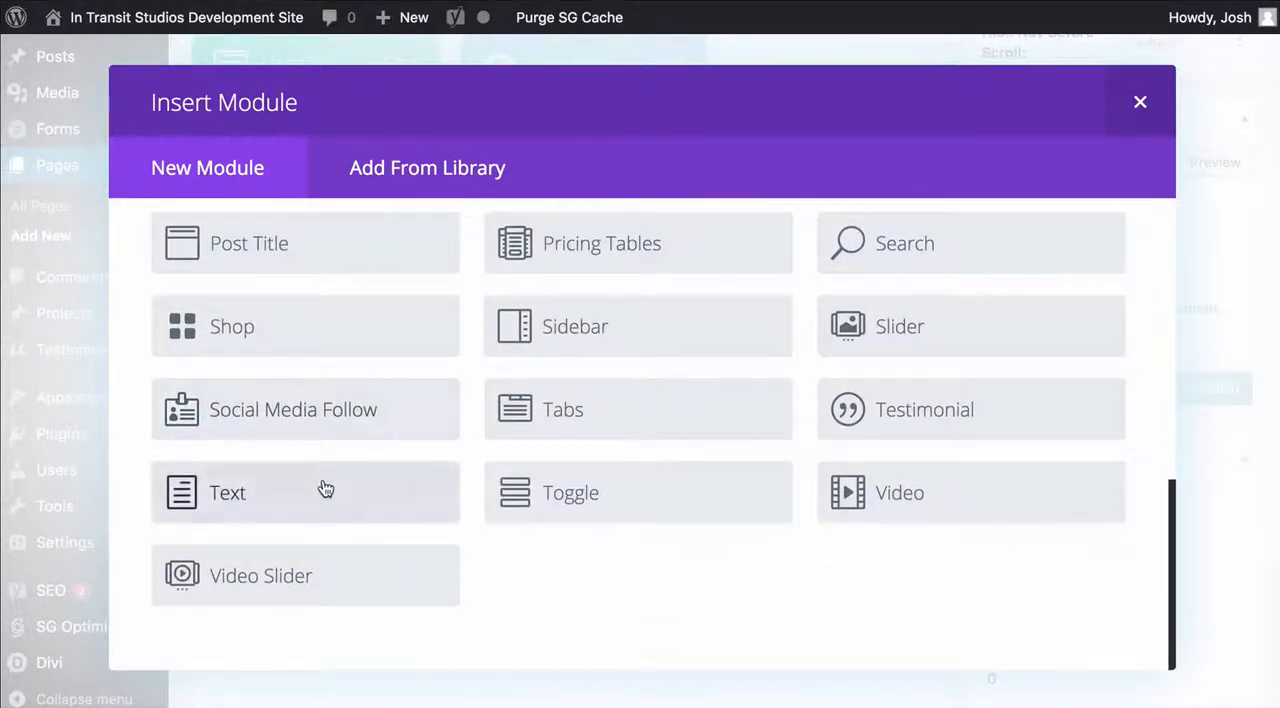
pyautogui.scroll(5, 697, 346)
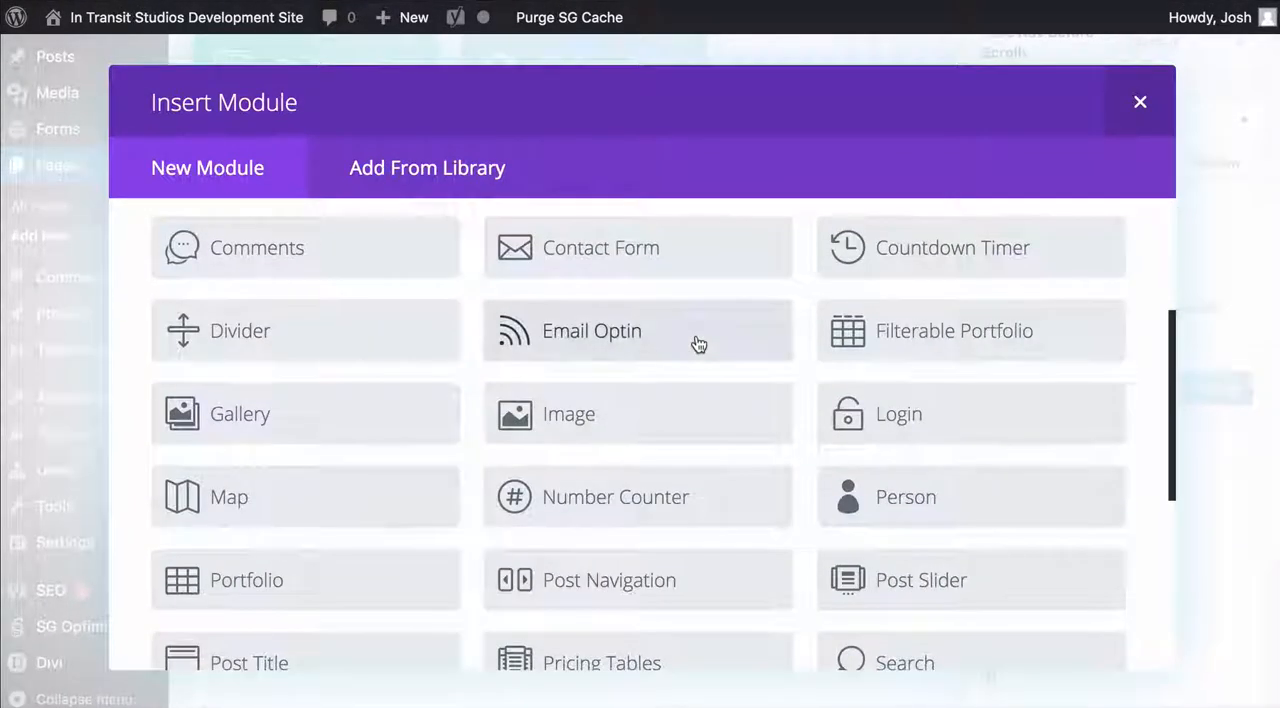
pyautogui.scroll(1, 580, 437)
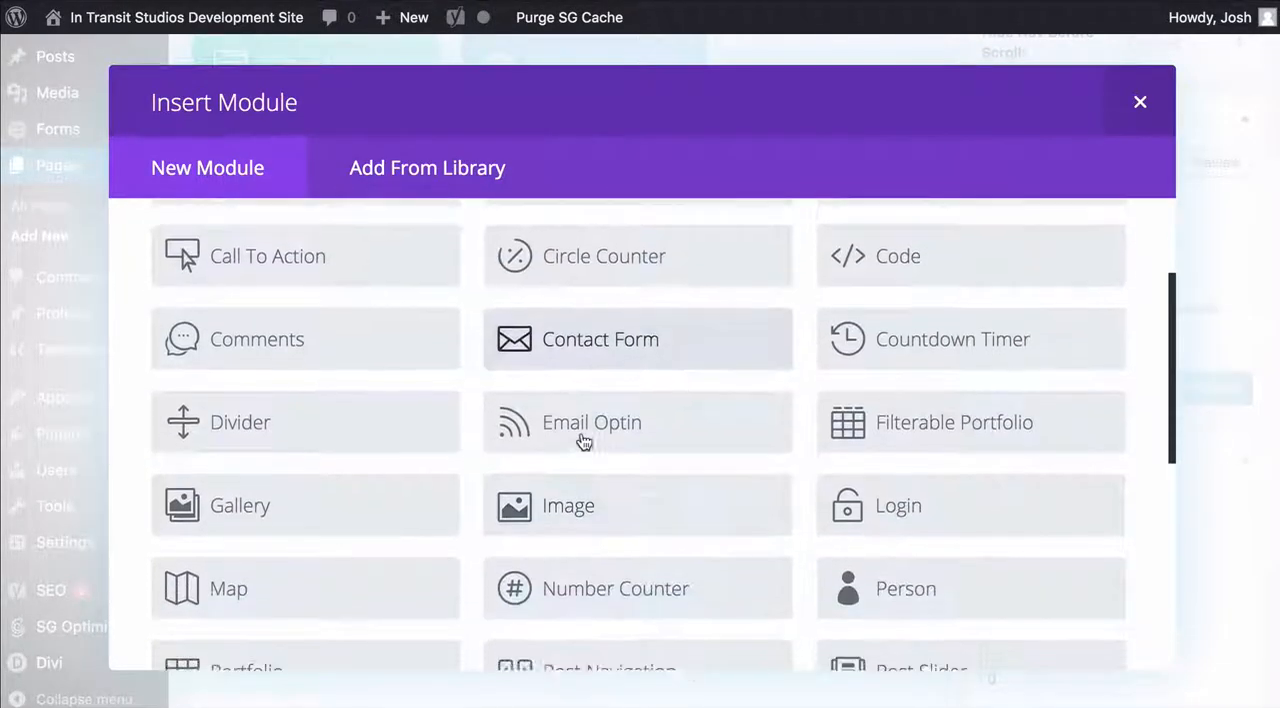
pyautogui.scroll(-2, 583, 440)
pyautogui.scroll(-3, 966, 374)
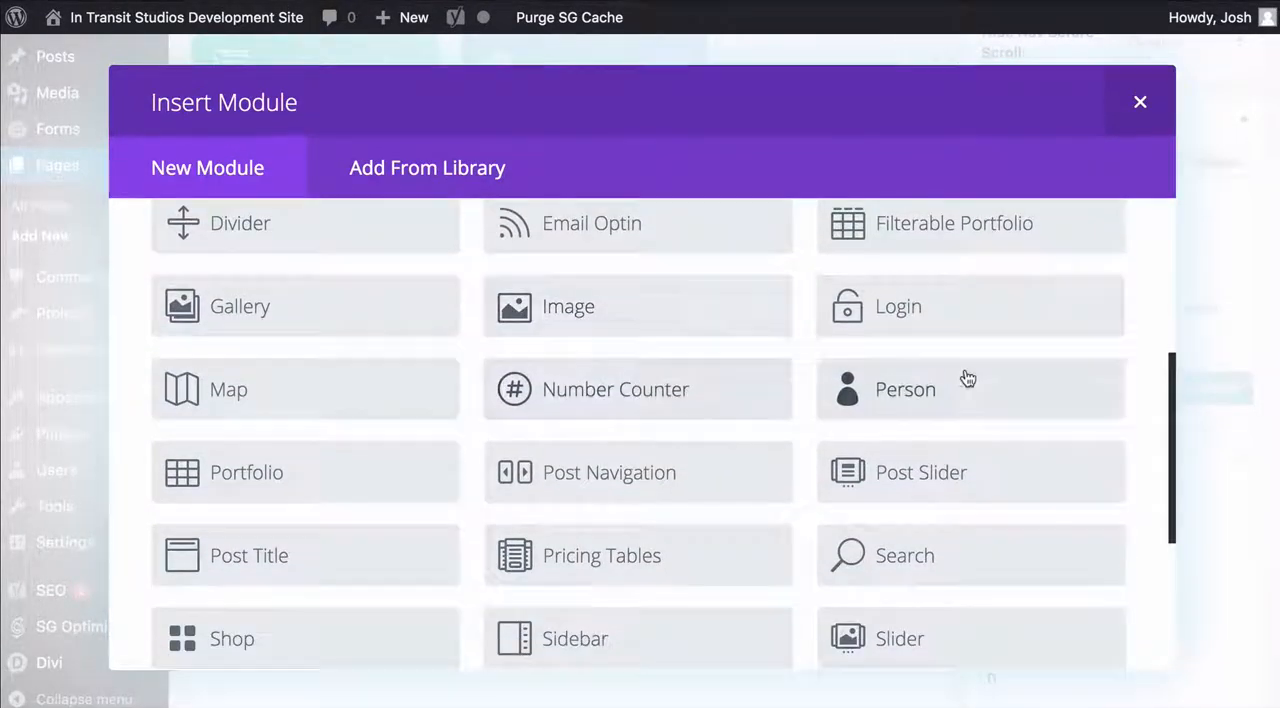
pyautogui.scroll(-1, 615, 346)
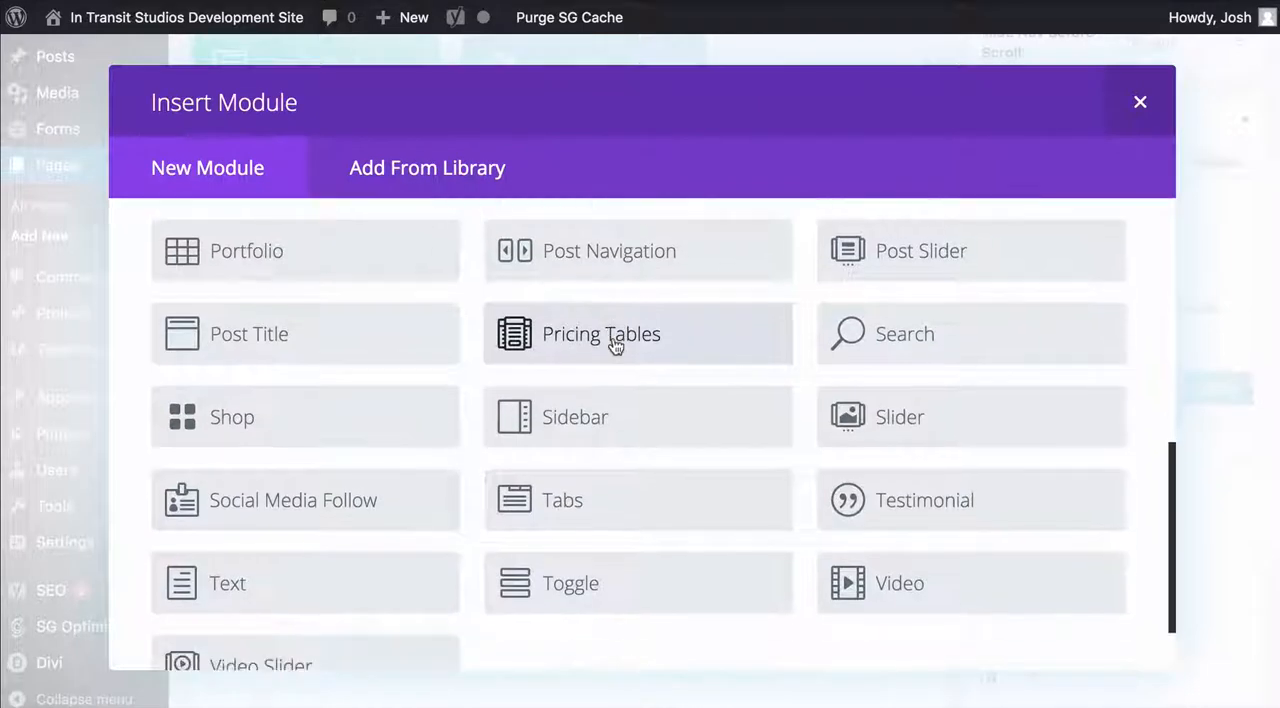
pyautogui.scroll(10, 653, 417)
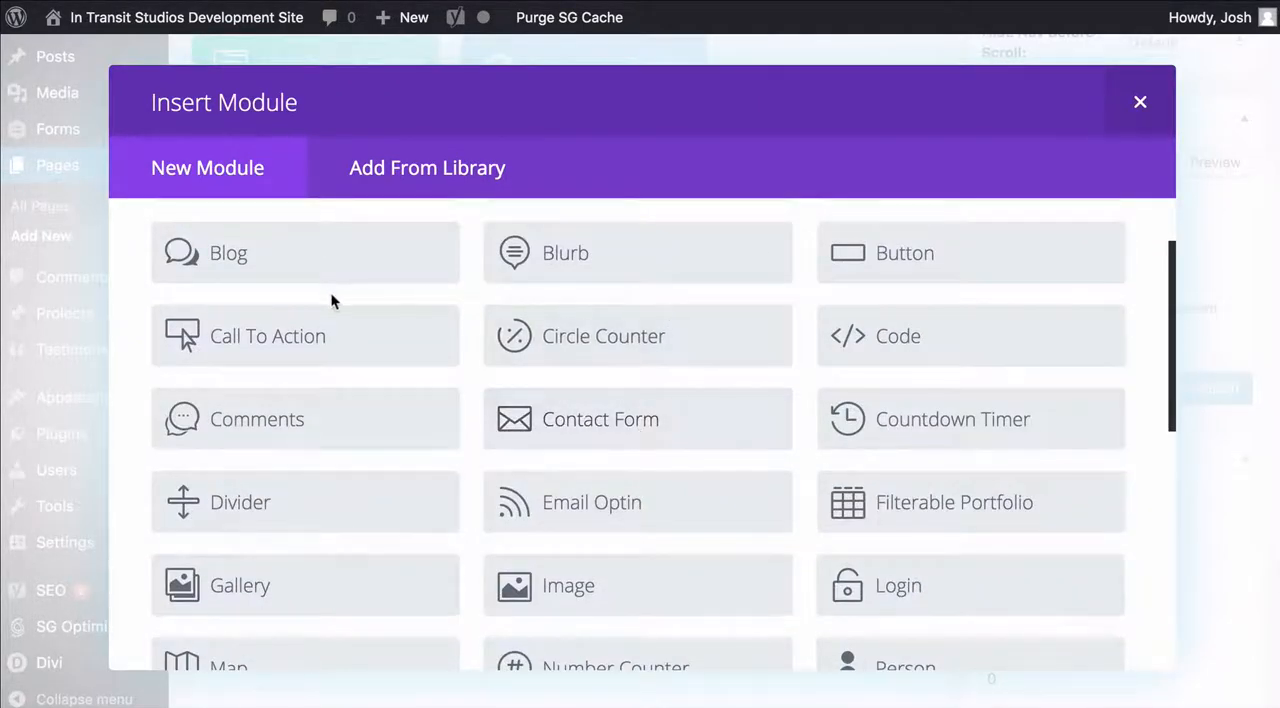
pyautogui.scroll(2, 523, 366)
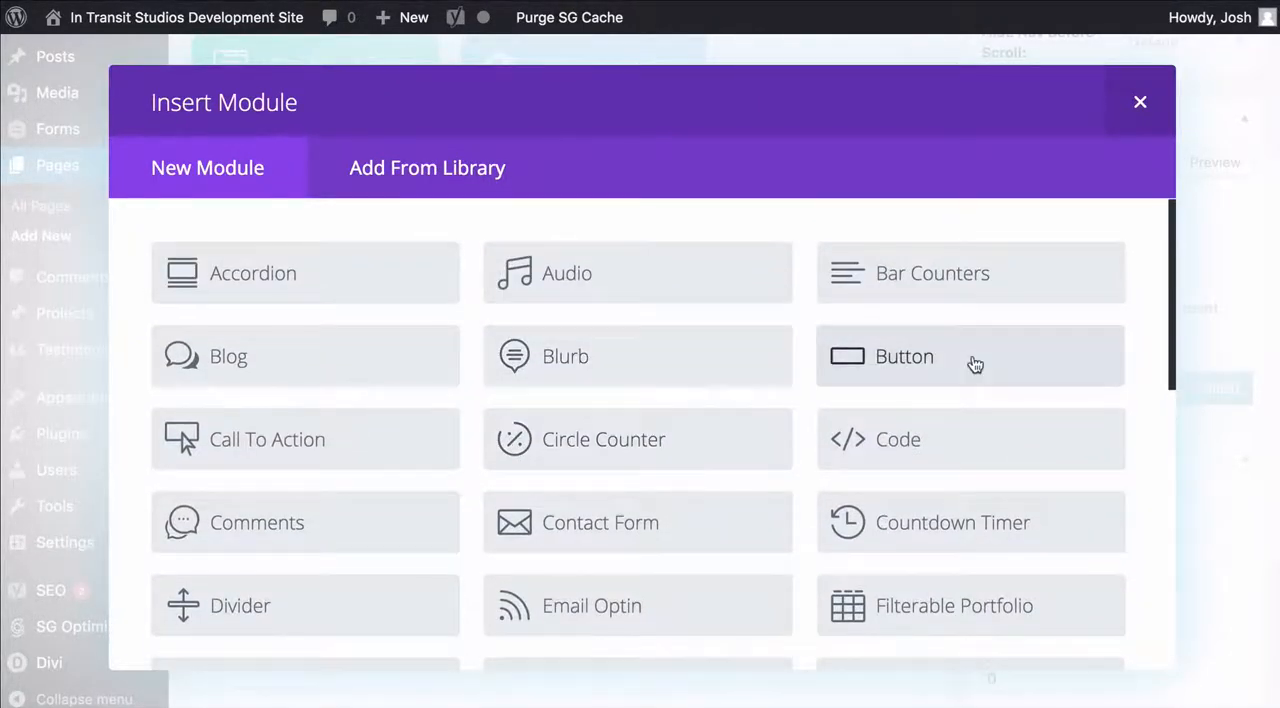
pyautogui.scroll(-6, 661, 338)
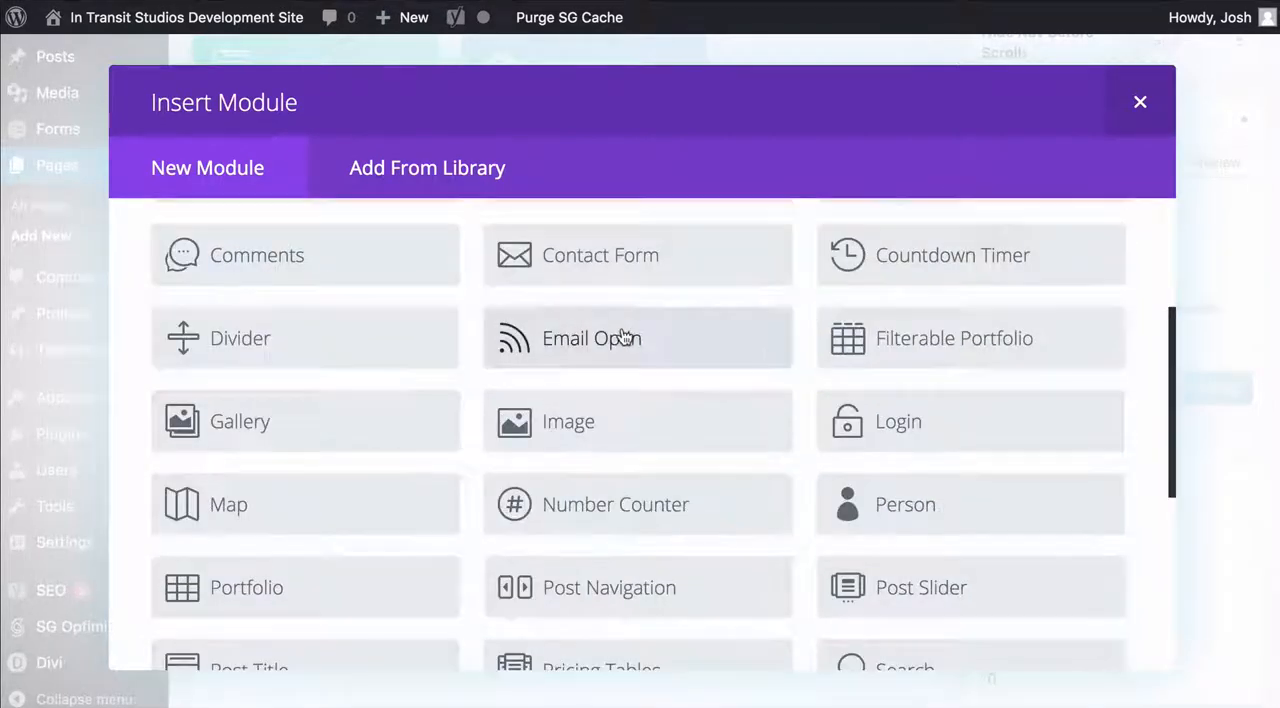
pyautogui.scroll(-2, 623, 335)
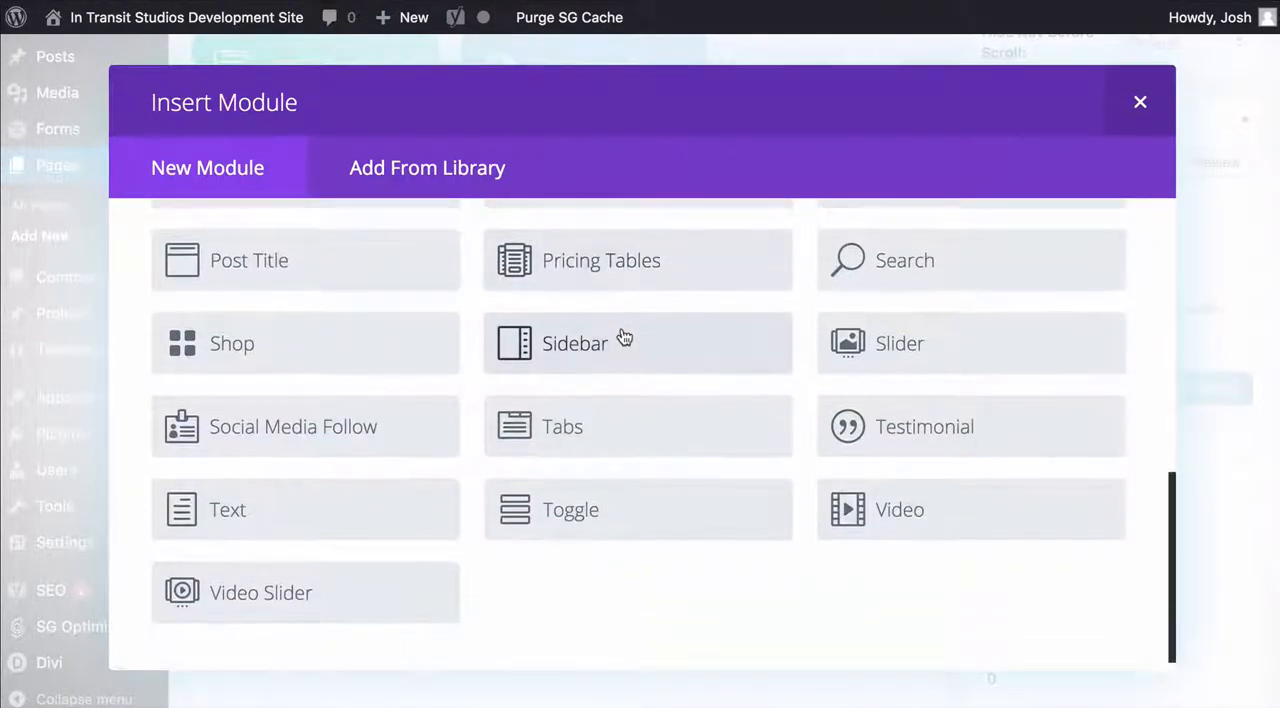
# Add a Text module to the first column with a line of placeholder text beginning "Text in", and save it
pyautogui.click(341, 525)
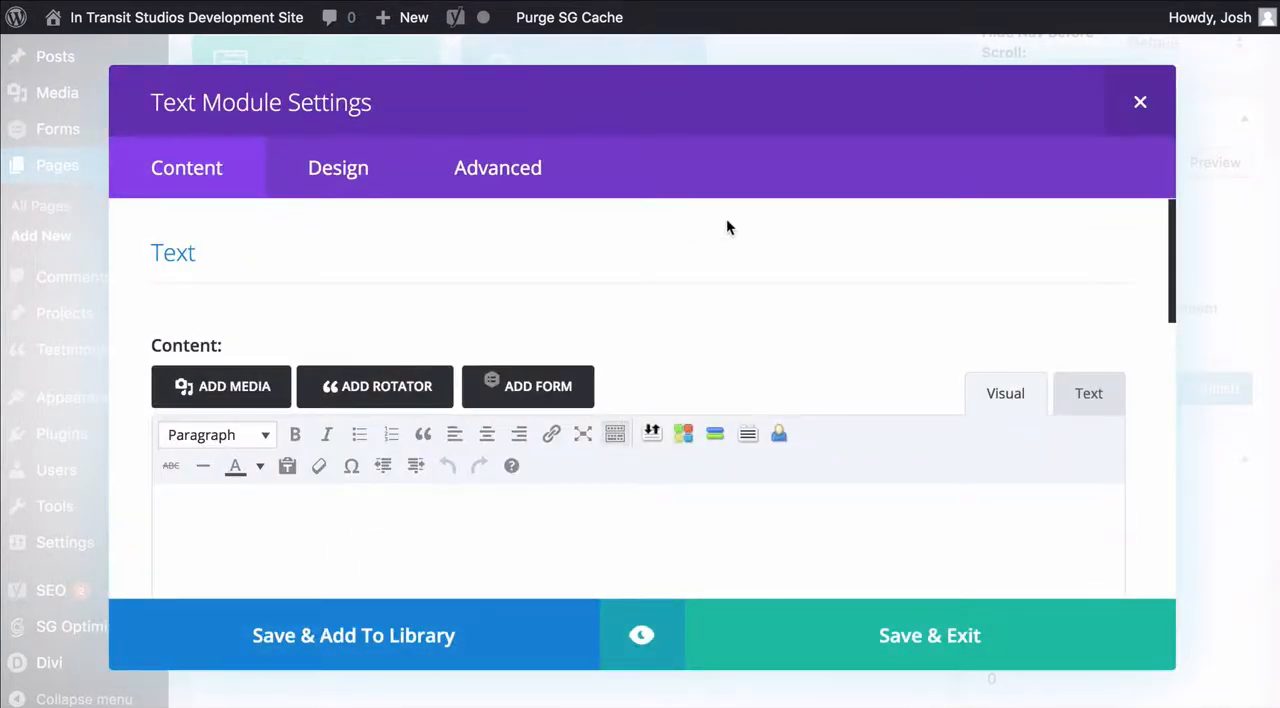
pyautogui.scroll(-3, 726, 218)
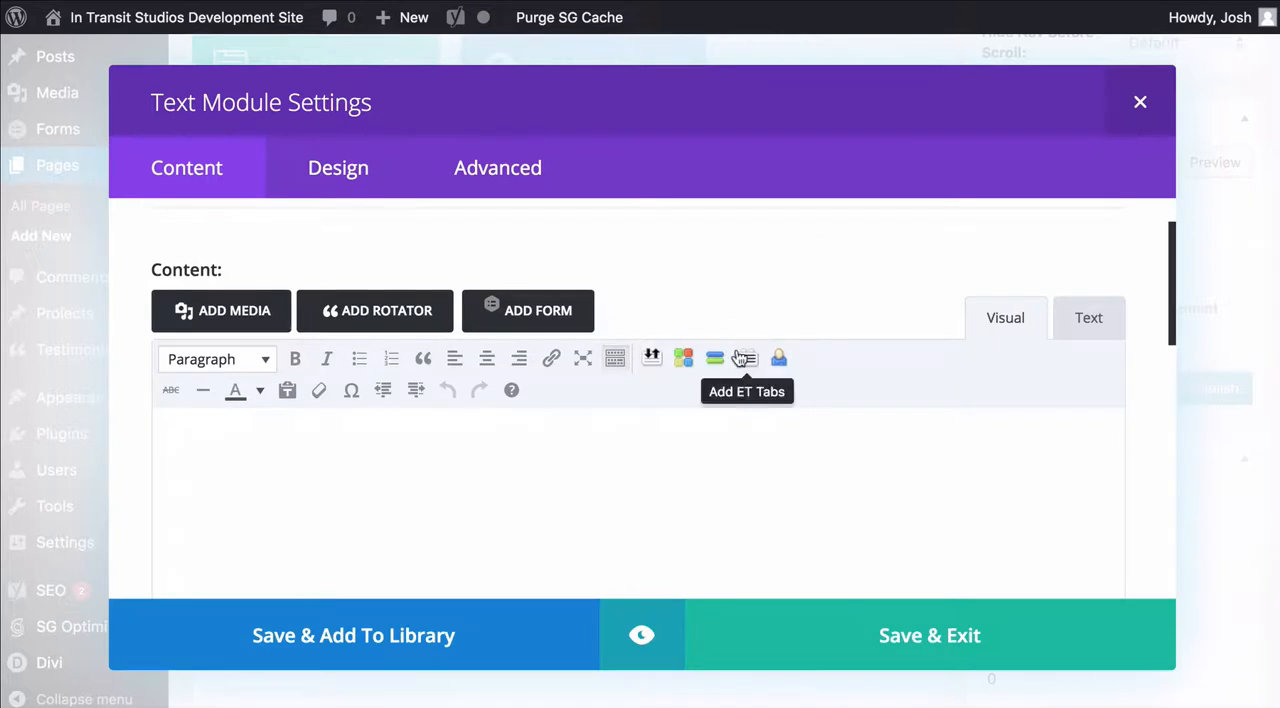
pyautogui.click(739, 439)
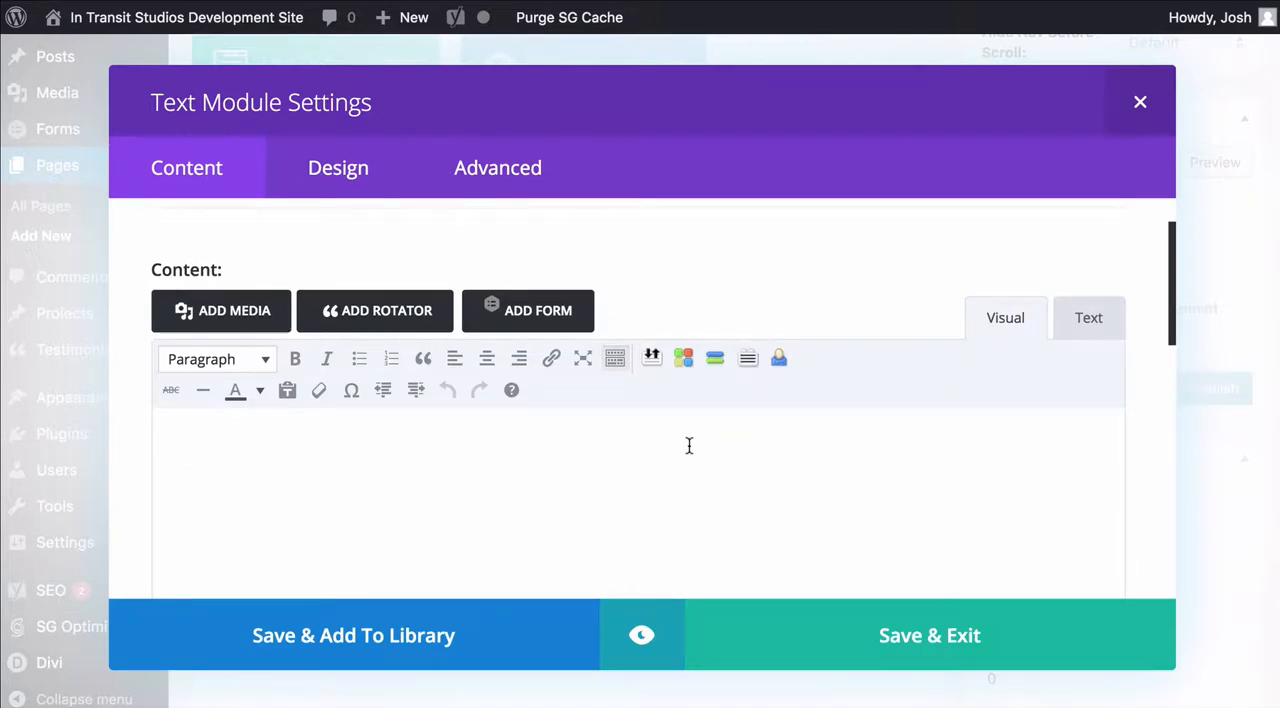
pyautogui.scroll(-1, 685, 447)
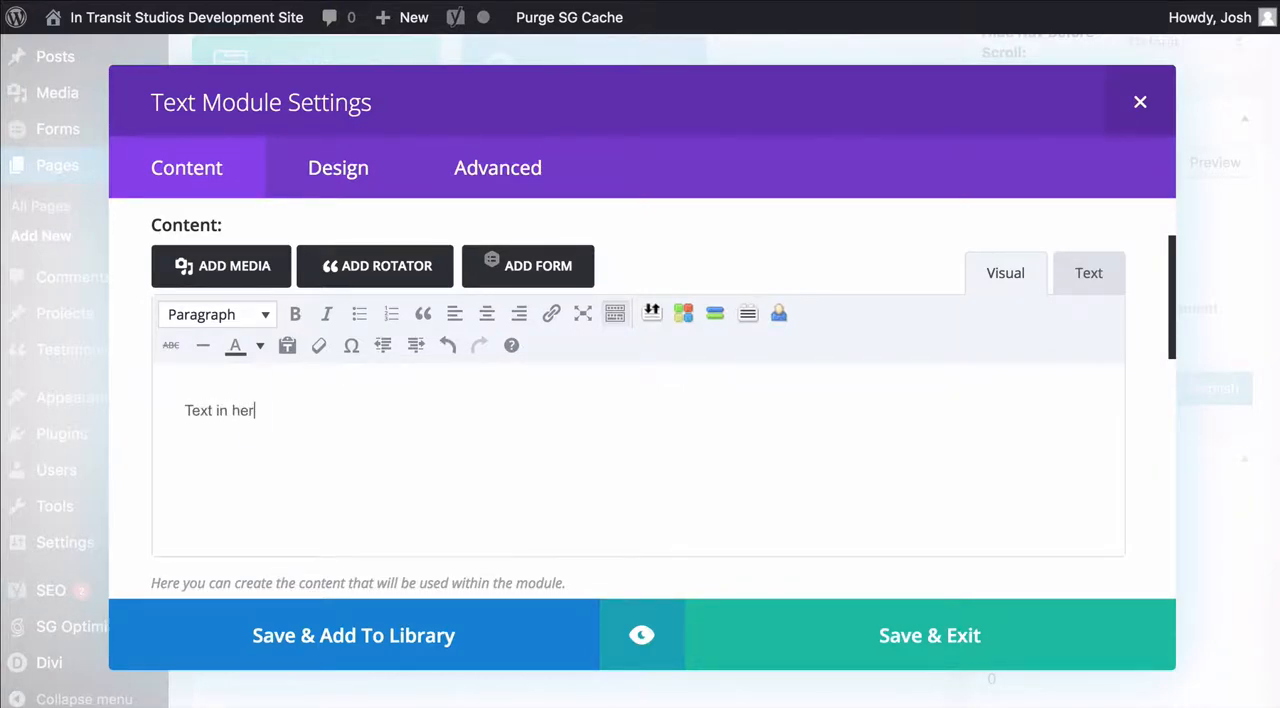
pyautogui.click(918, 635)
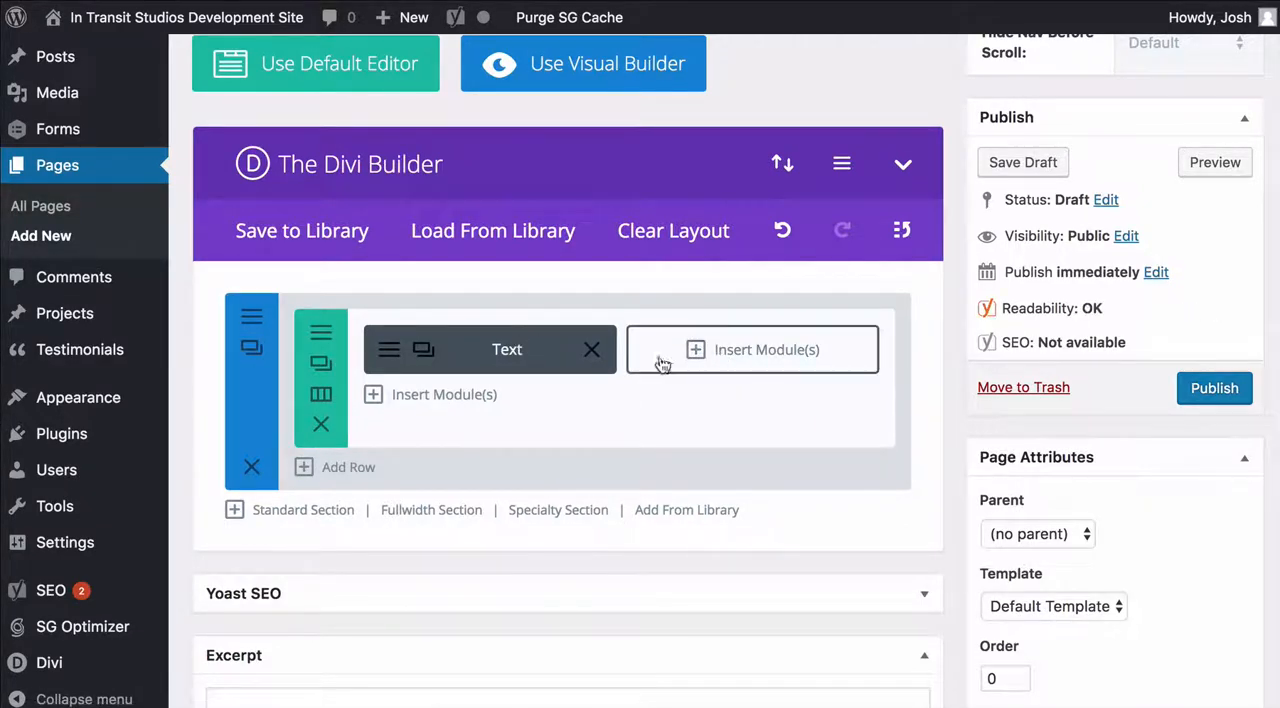
# Insert an Image module in the second column and open its image chooser
pyautogui.click(678, 367)
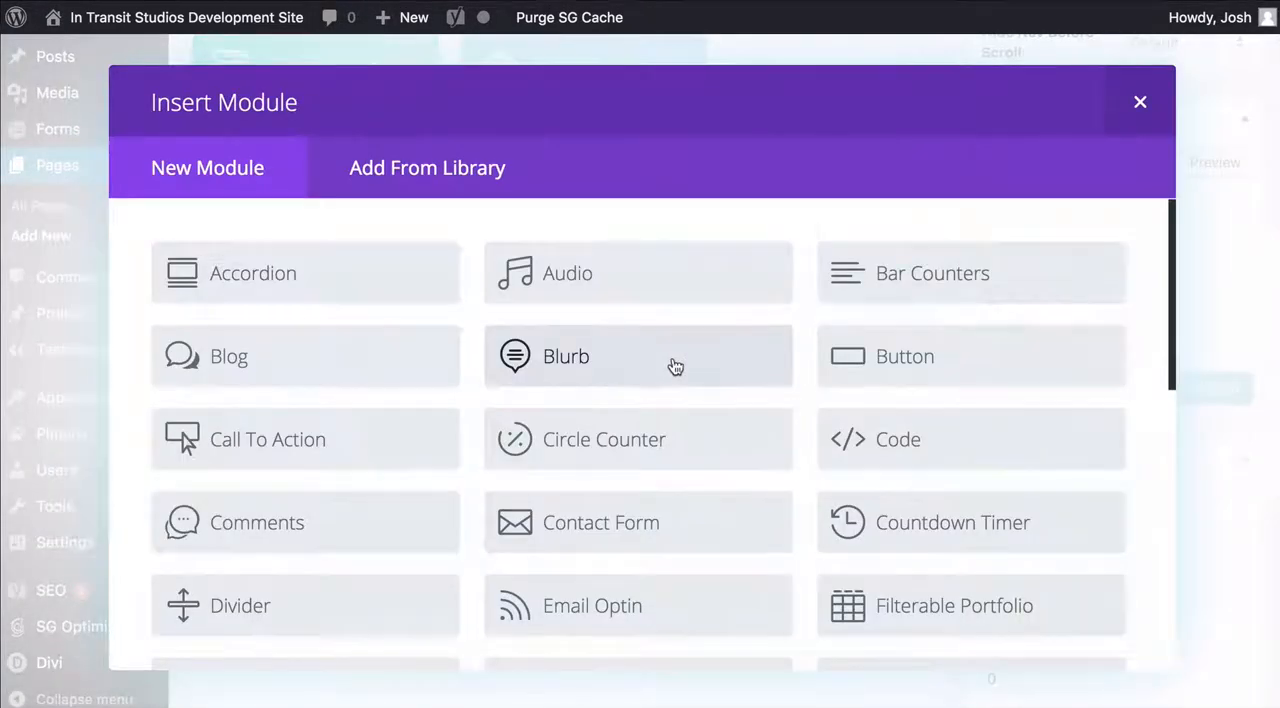
pyautogui.scroll(-2, 676, 367)
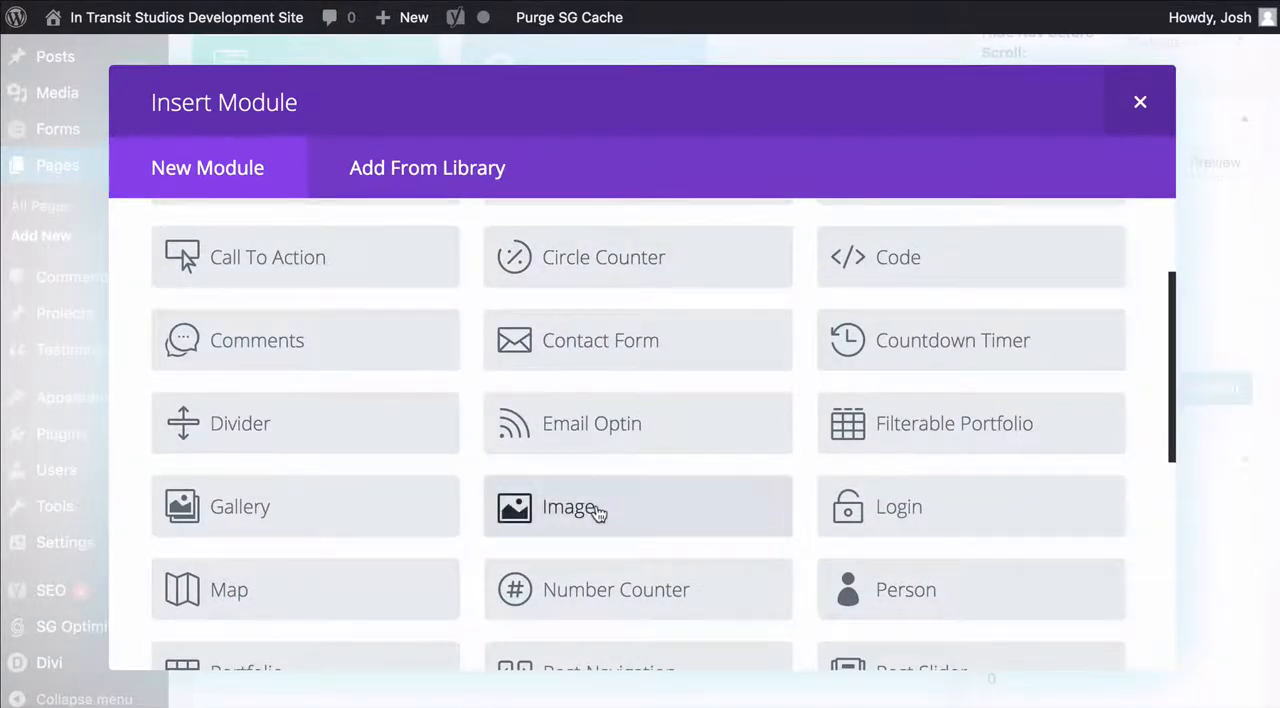
pyautogui.click(596, 510)
pyautogui.click(956, 353)
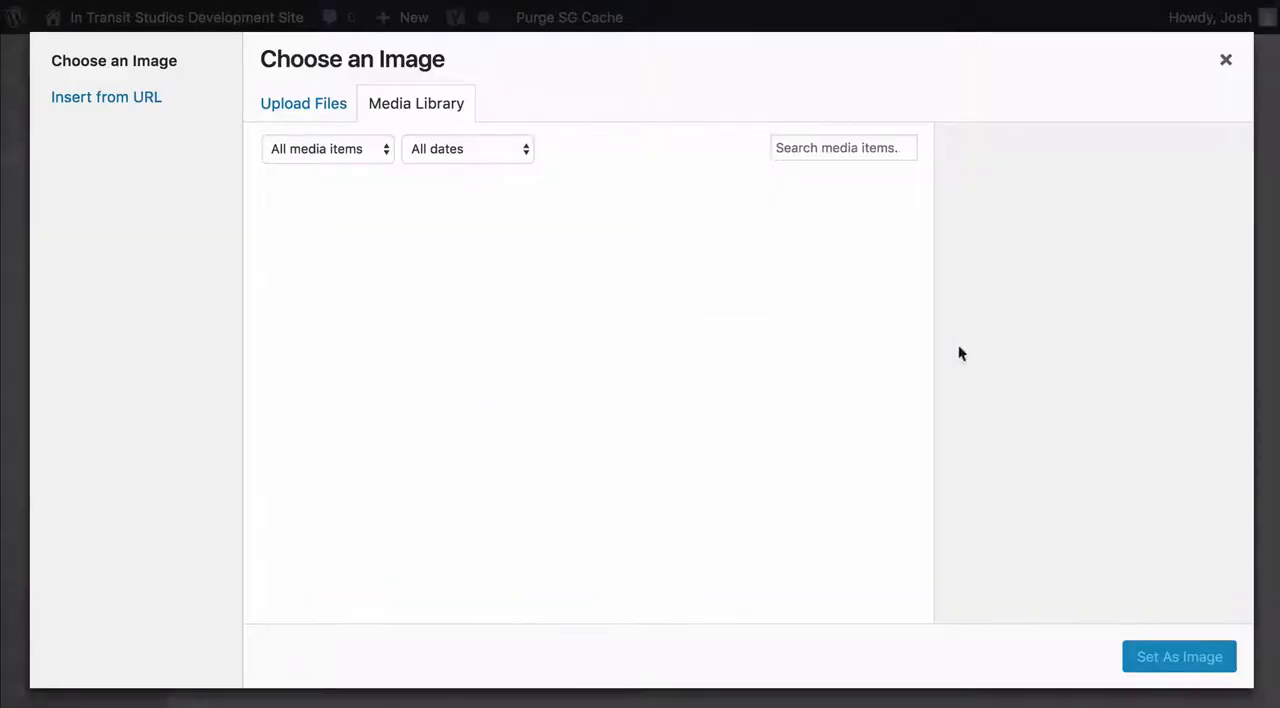
# Check the file upload option, and set the media library photo of the man in a cap at sunset as the module's image
pyautogui.click(320, 110)
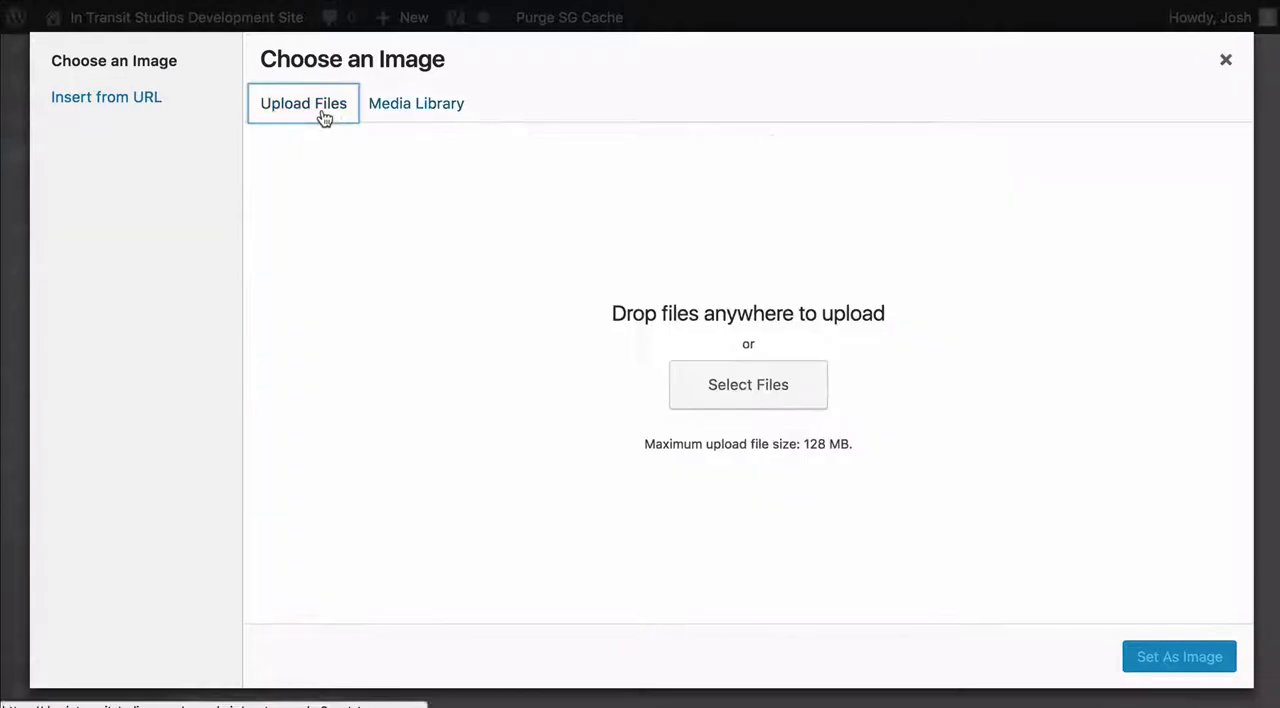
pyautogui.click(442, 117)
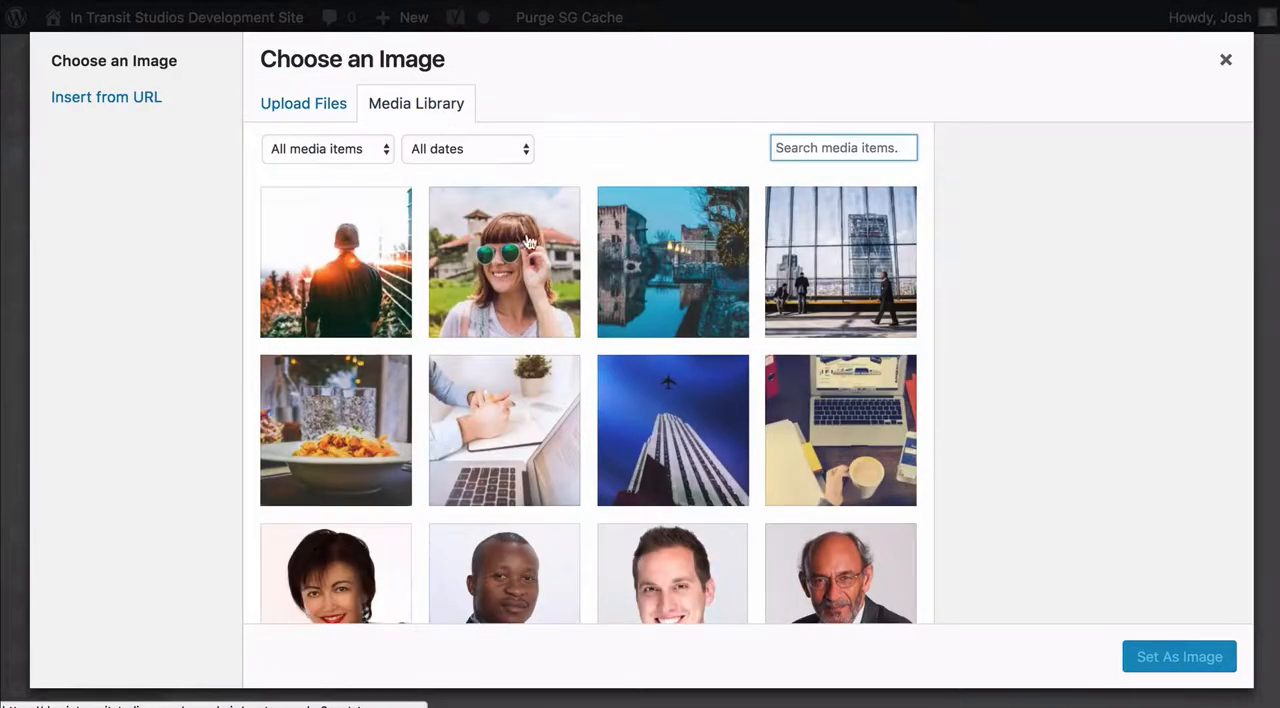
pyautogui.scroll(-1, 667, 311)
pyautogui.scroll(1, 667, 311)
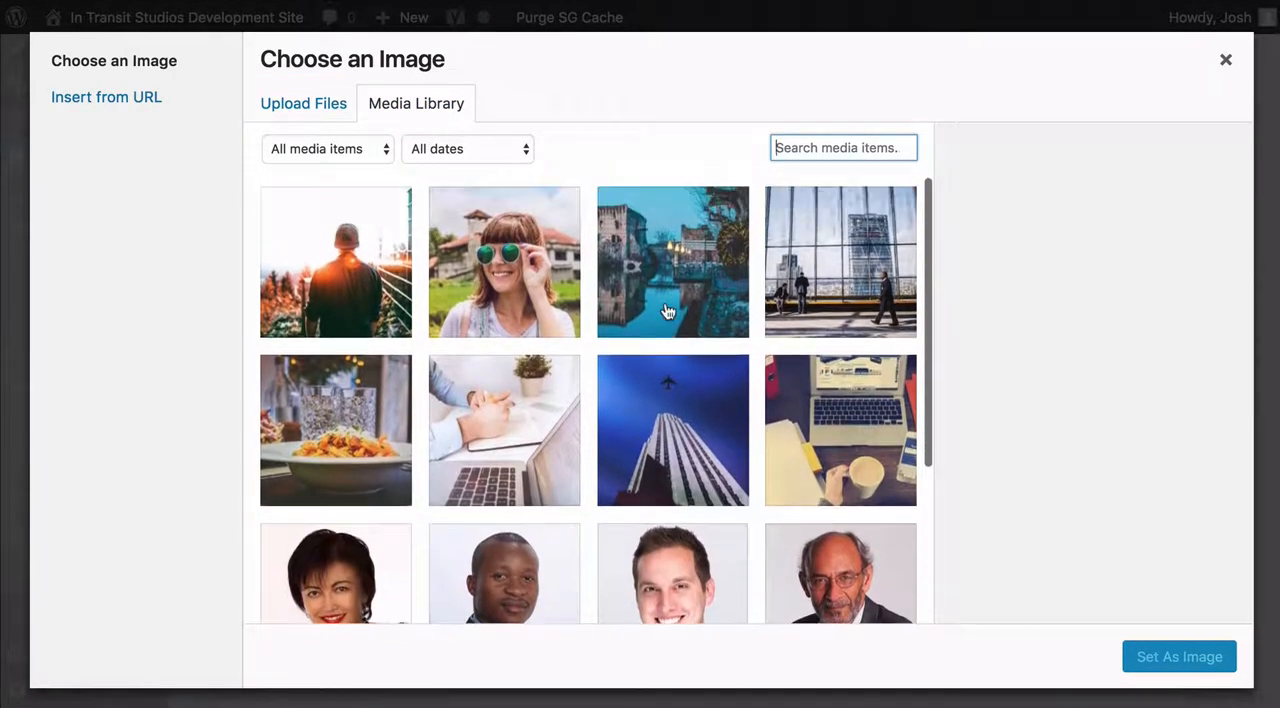
pyautogui.click(349, 259)
pyautogui.click(1160, 660)
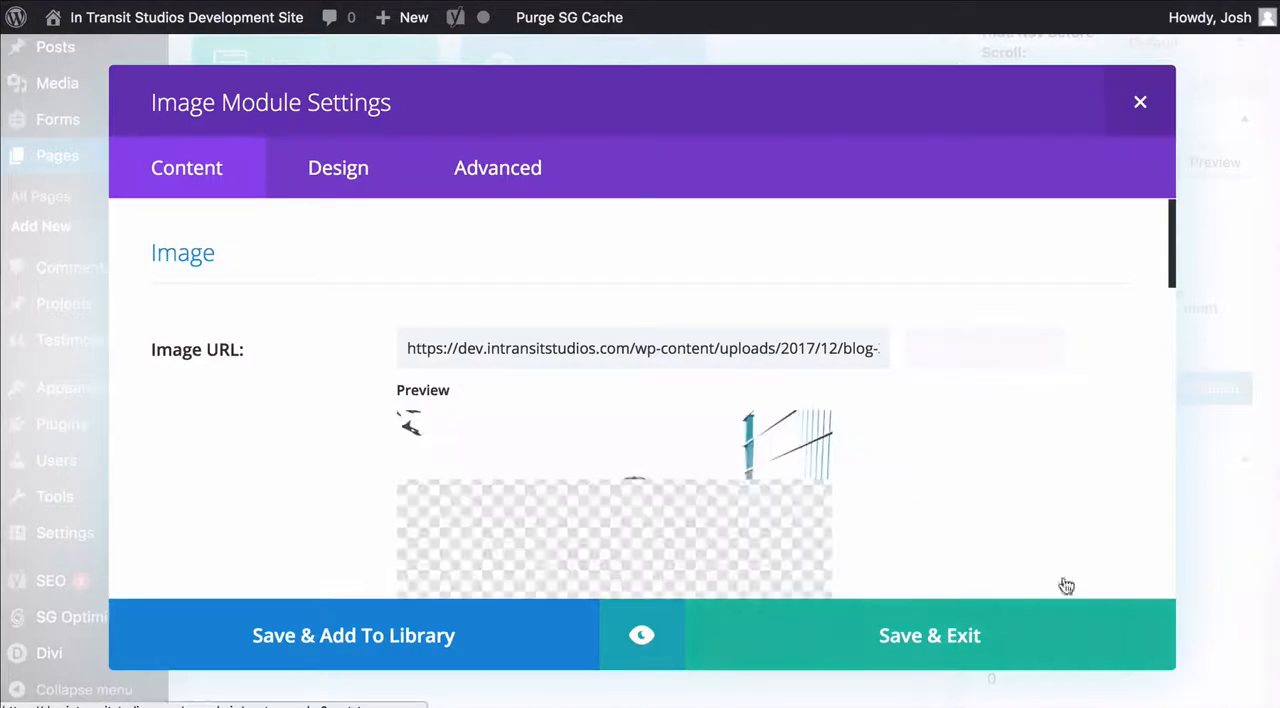
# Review the image preview and link settings, and try the Open in Lightbox option before turning it back off
pyautogui.scroll(-3, 922, 302)
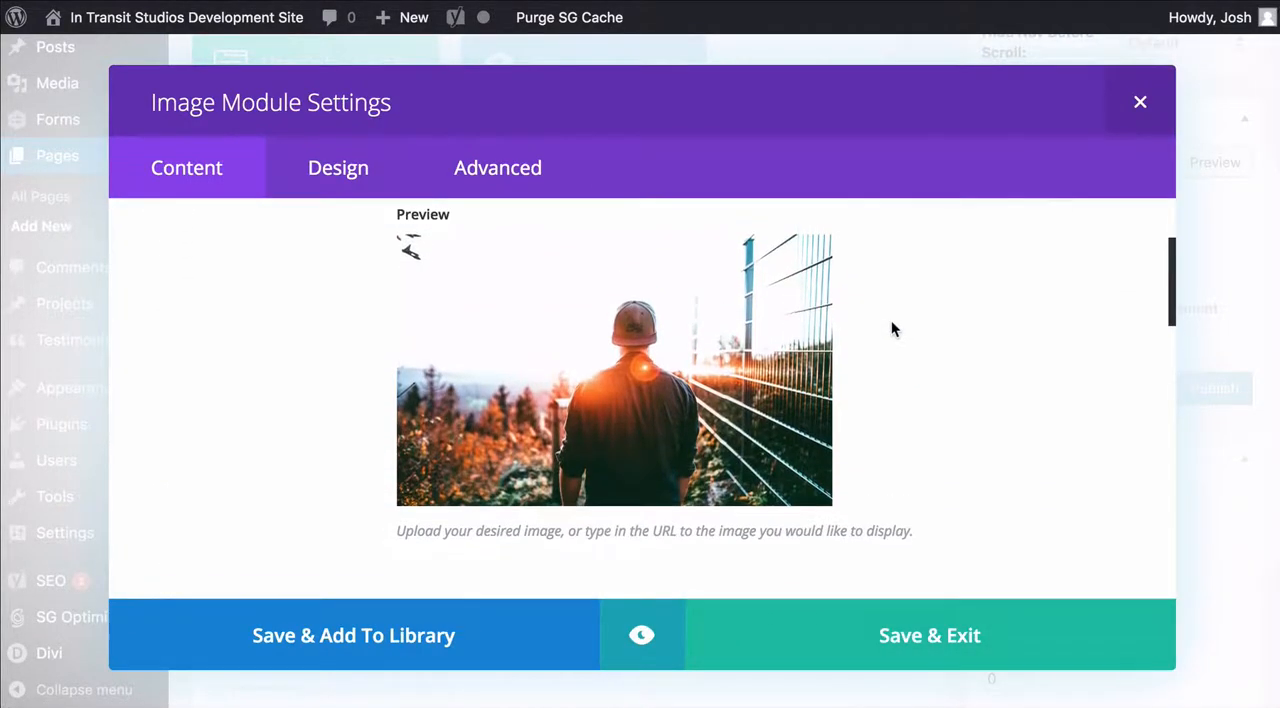
pyautogui.scroll(1, 891, 328)
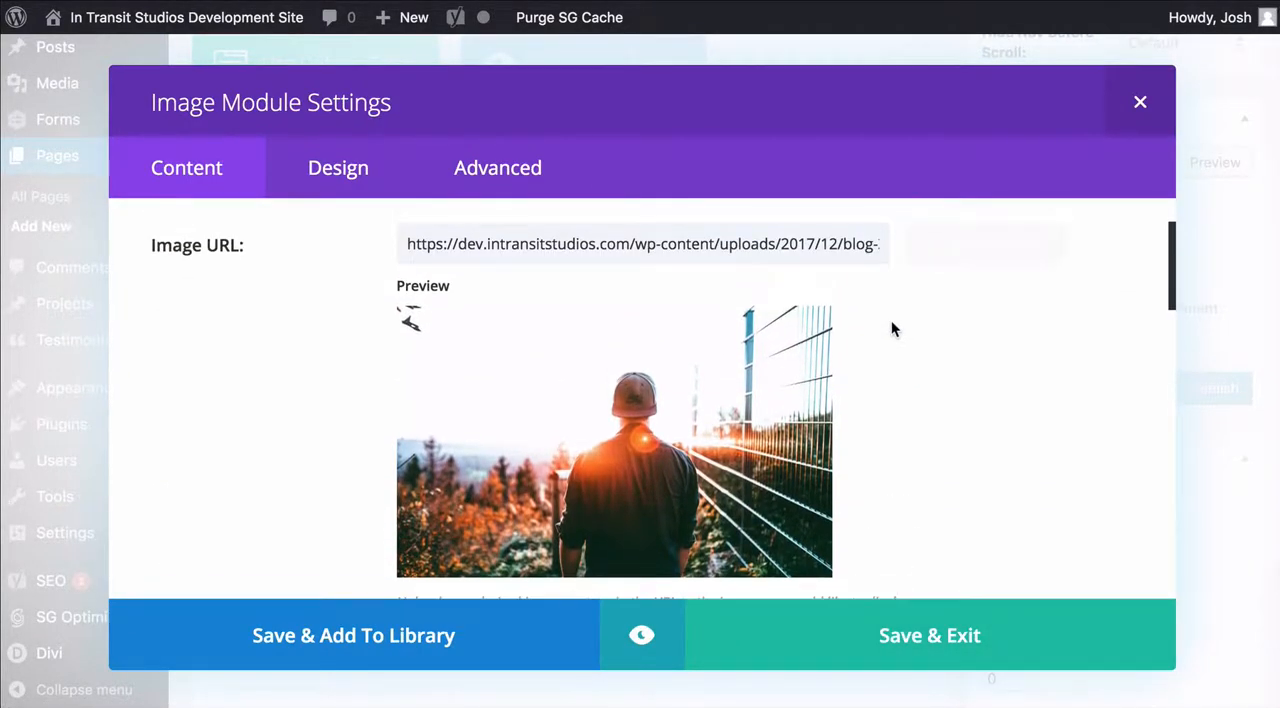
pyautogui.scroll(-5, 891, 320)
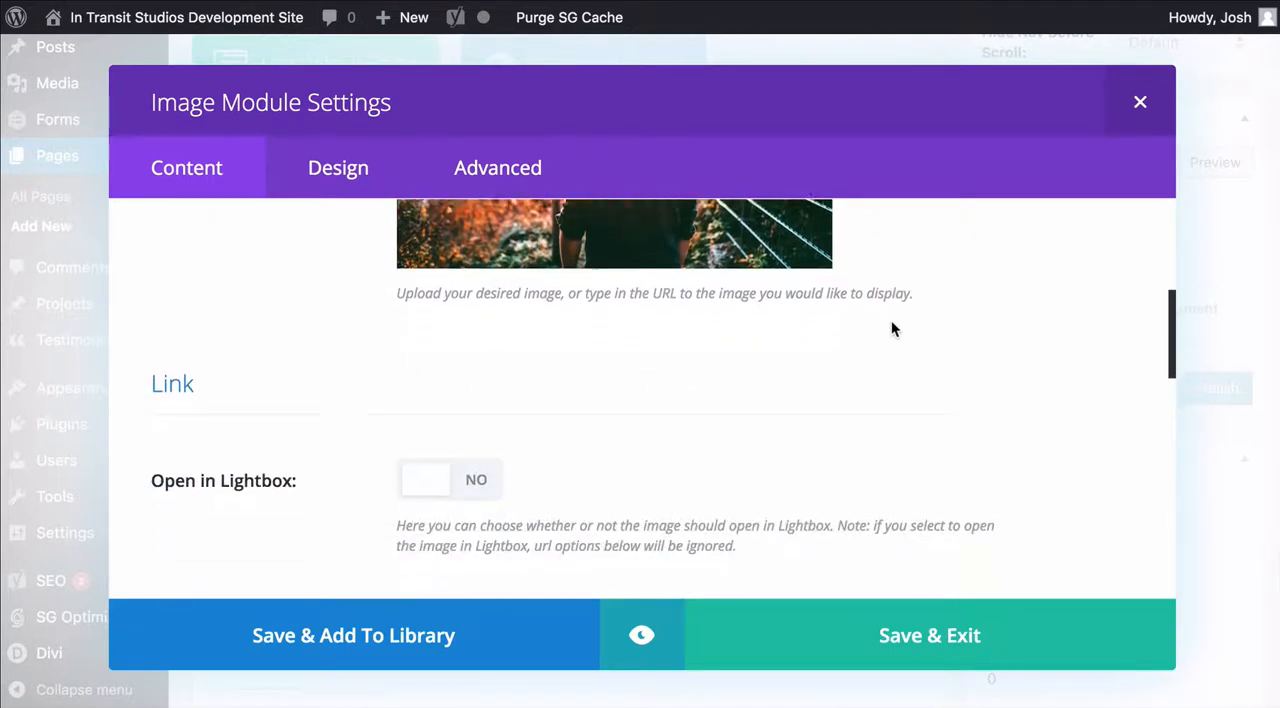
pyautogui.scroll(-2, 920, 288)
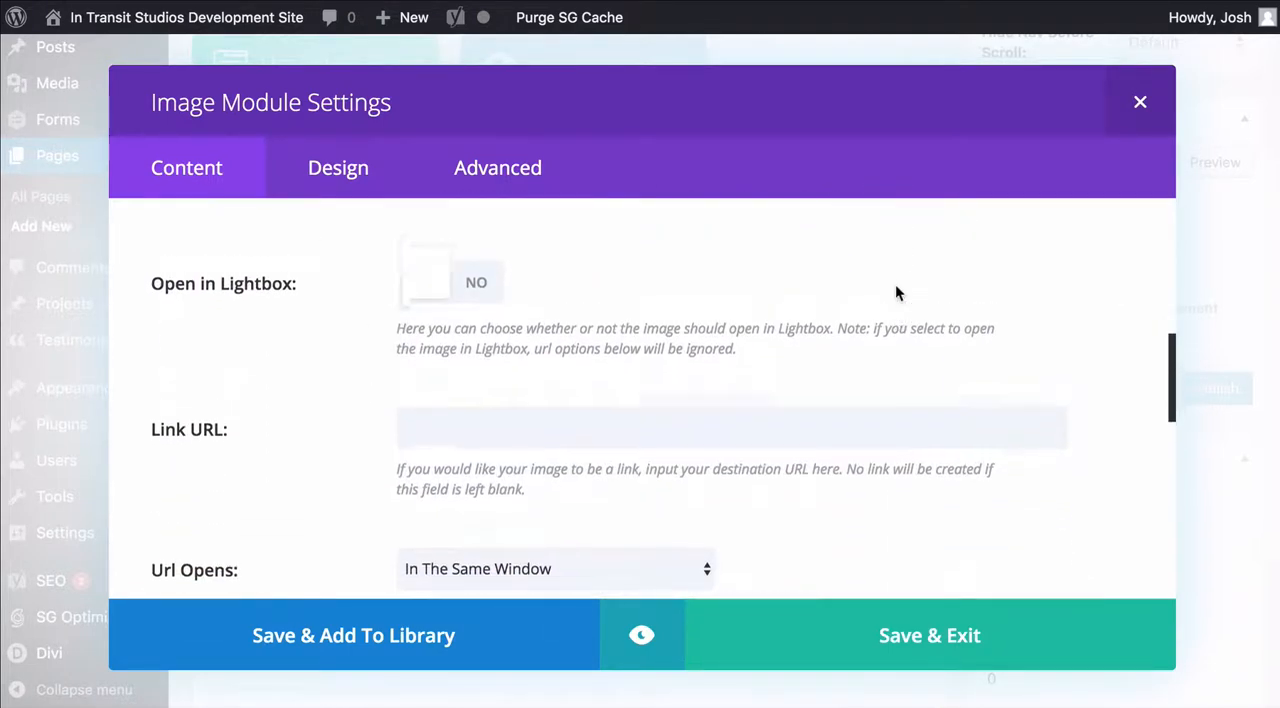
pyautogui.scroll(1, 896, 286)
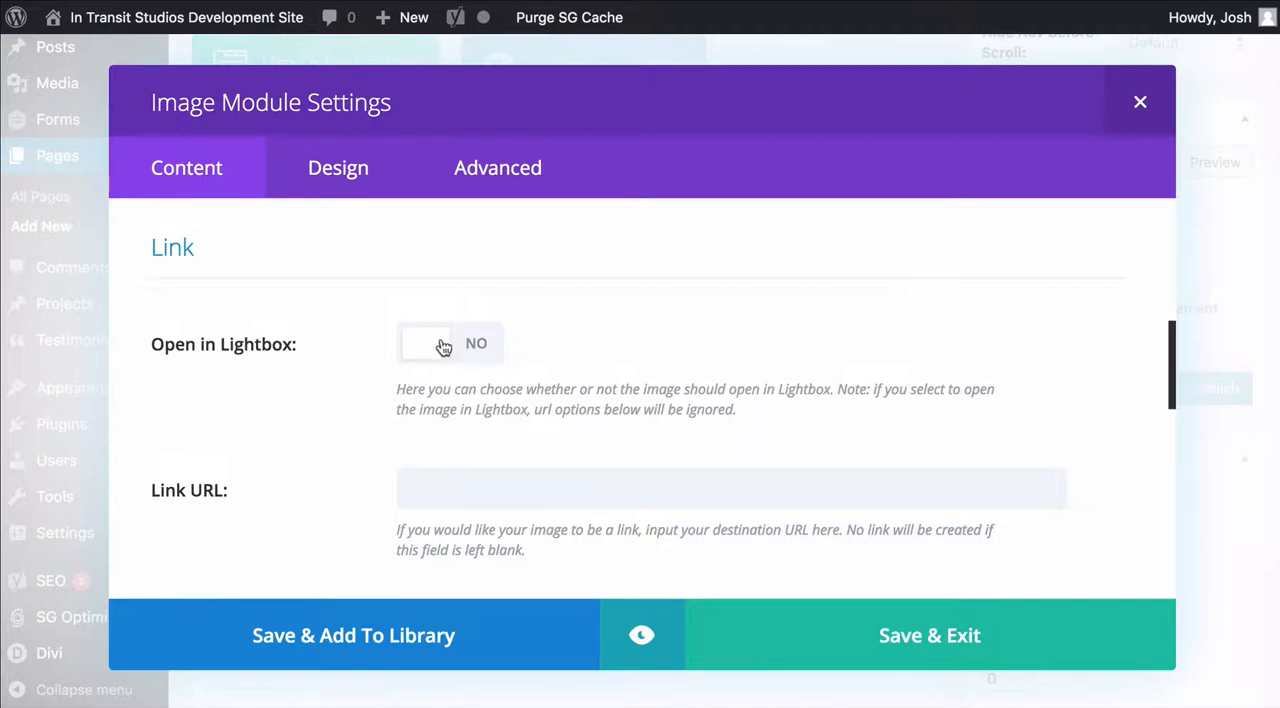
pyautogui.click(479, 345)
pyautogui.scroll(-1, 630, 330)
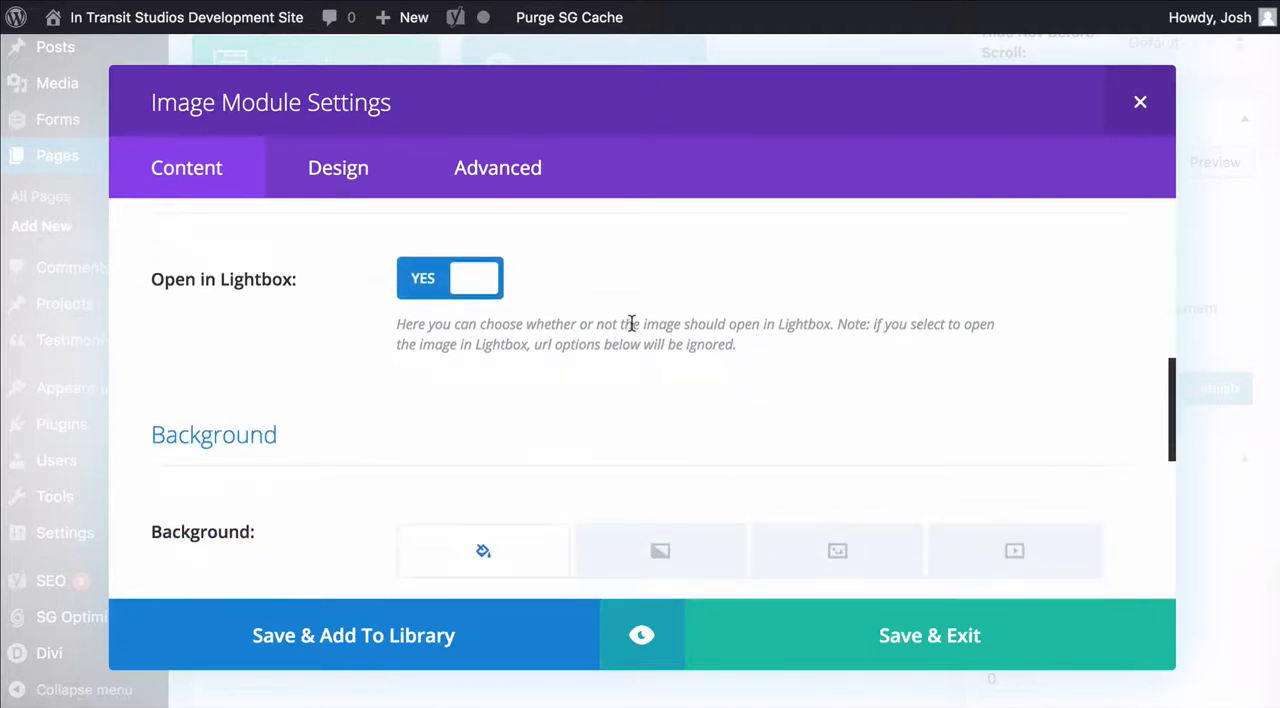
pyautogui.click(457, 277)
pyautogui.scroll(-2, 560, 266)
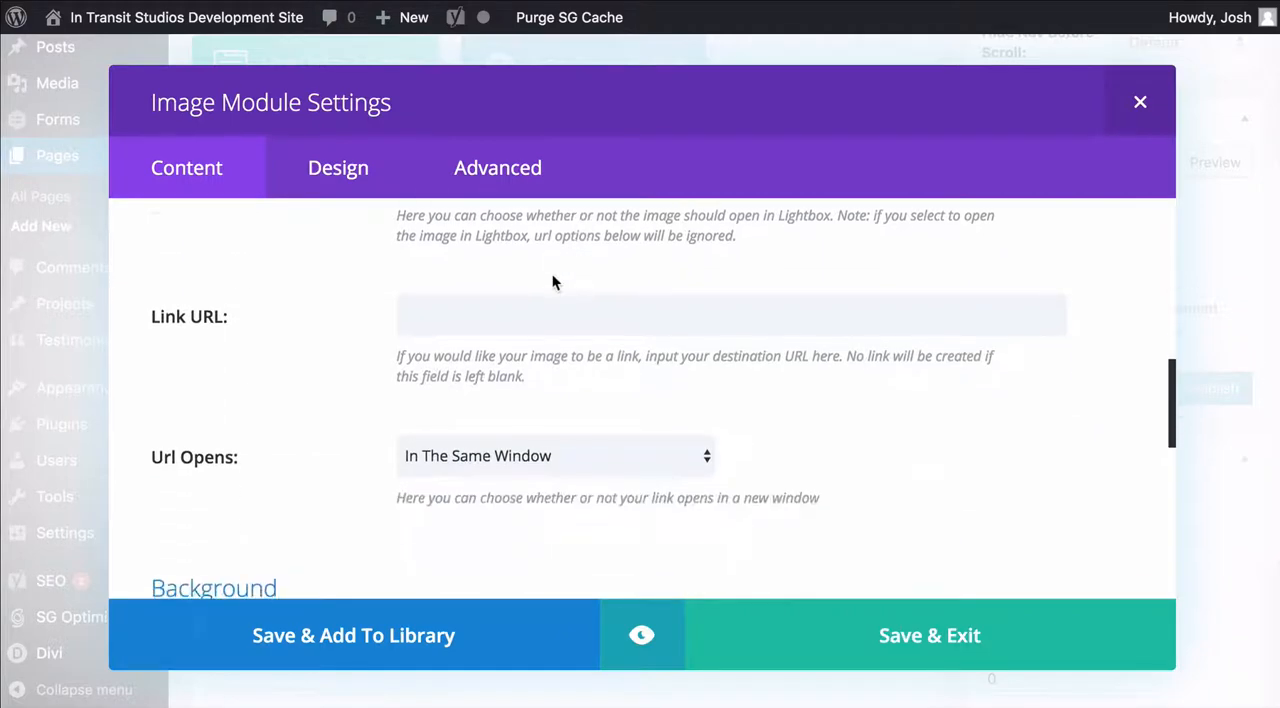
# Examine the image's Link URL field and the choices for how the URL opens, leaving them as they are
pyautogui.click(503, 322)
pyautogui.scroll(-2, 503, 322)
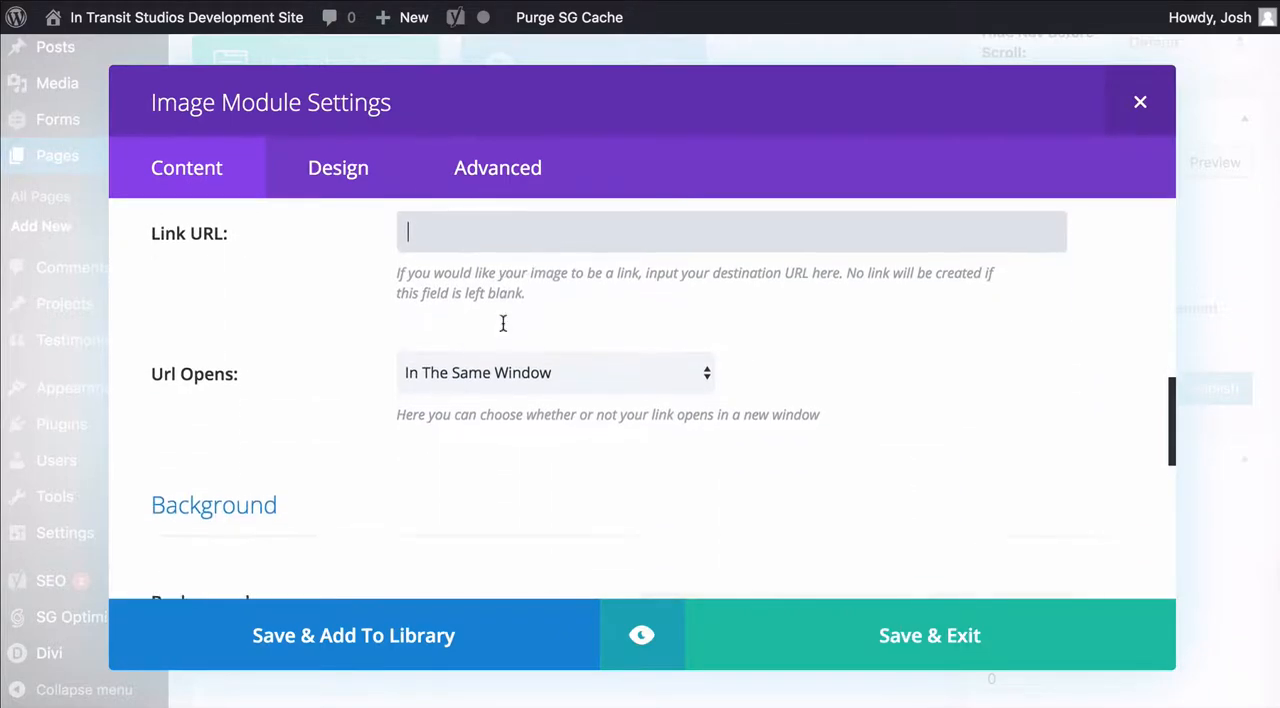
pyautogui.click(476, 374)
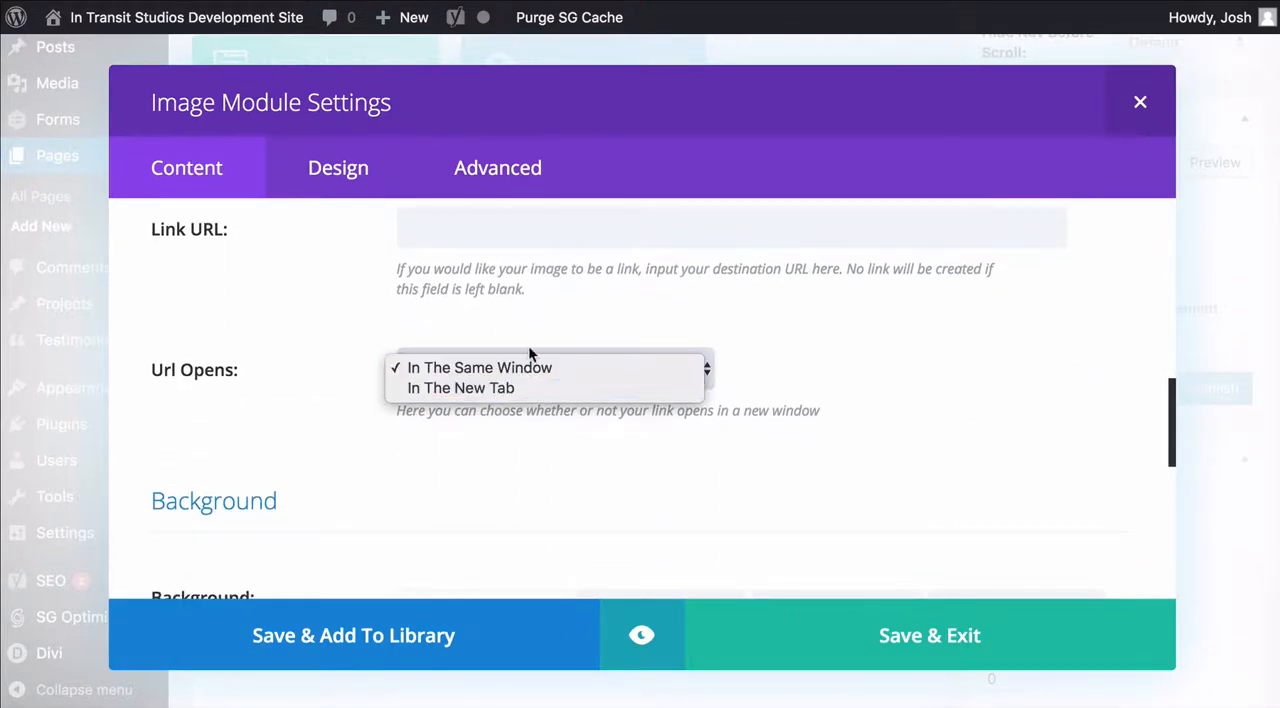
pyautogui.click(690, 305)
pyautogui.scroll(-8, 690, 314)
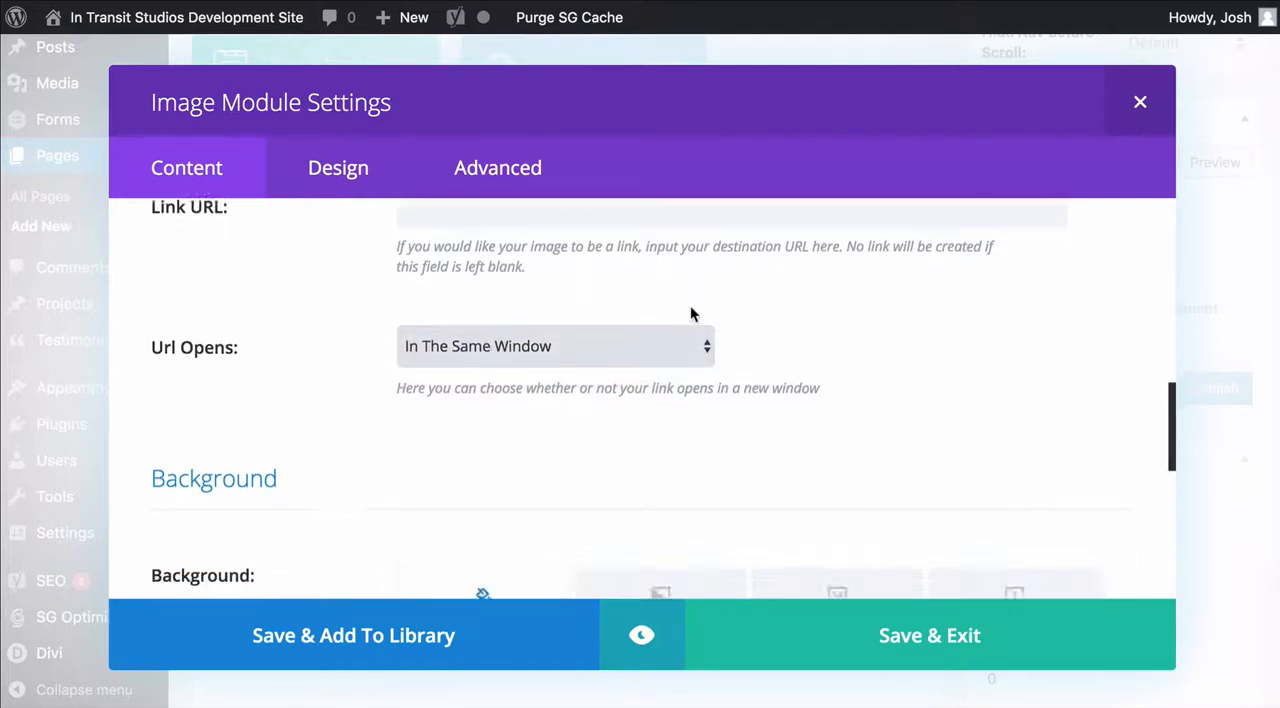
pyautogui.scroll(15, 590, 341)
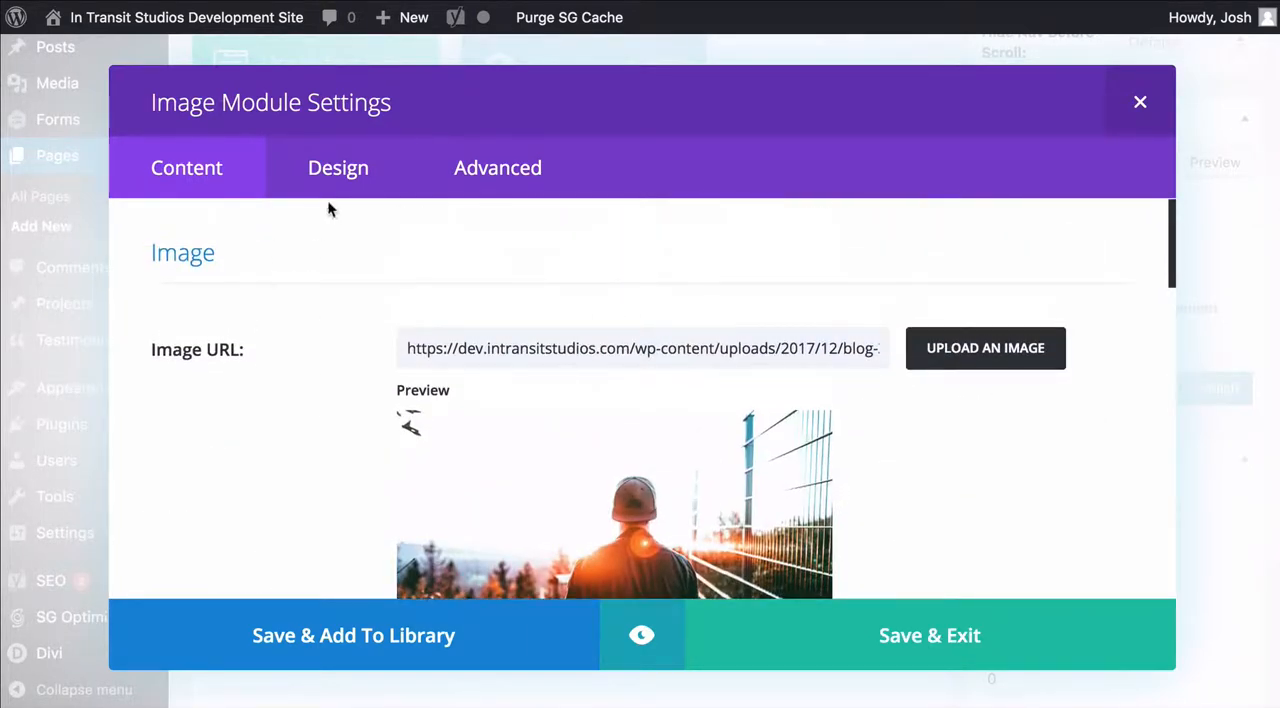
# Set the image's alignment to centered in the Image module's design settings
pyautogui.click(343, 176)
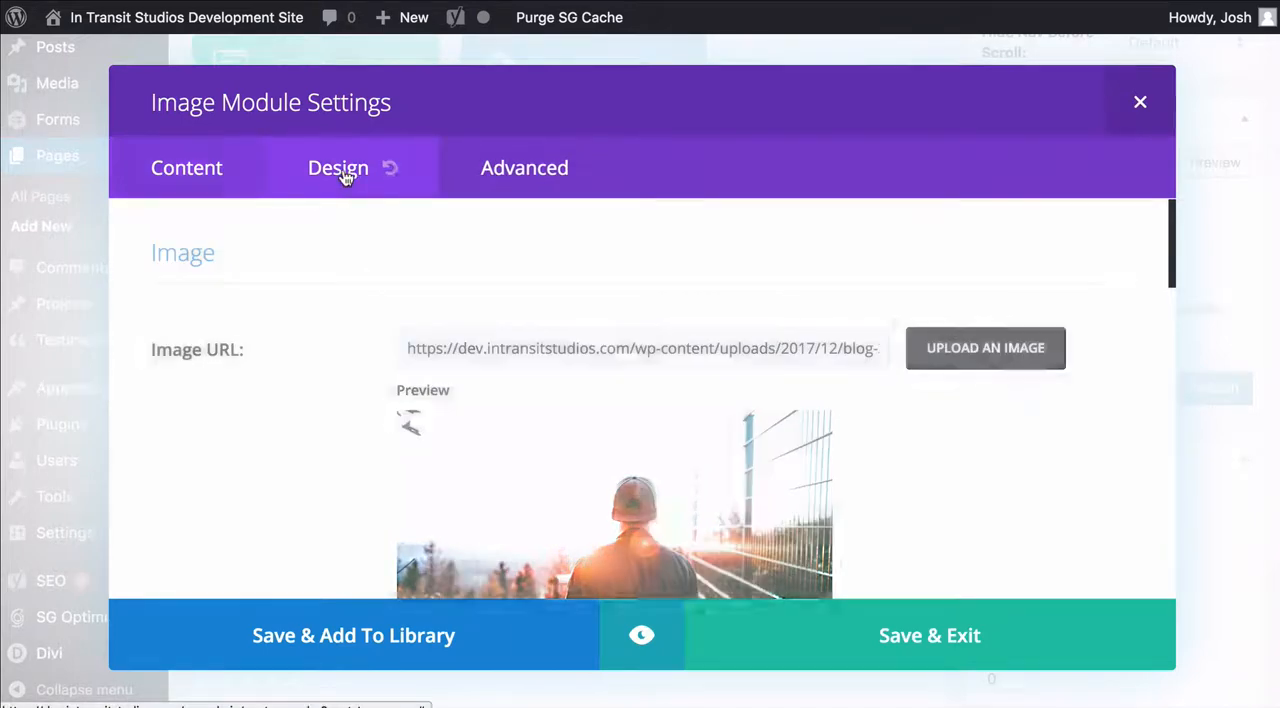
pyautogui.scroll(-1, 786, 322)
pyautogui.scroll(-1, 786, 322)
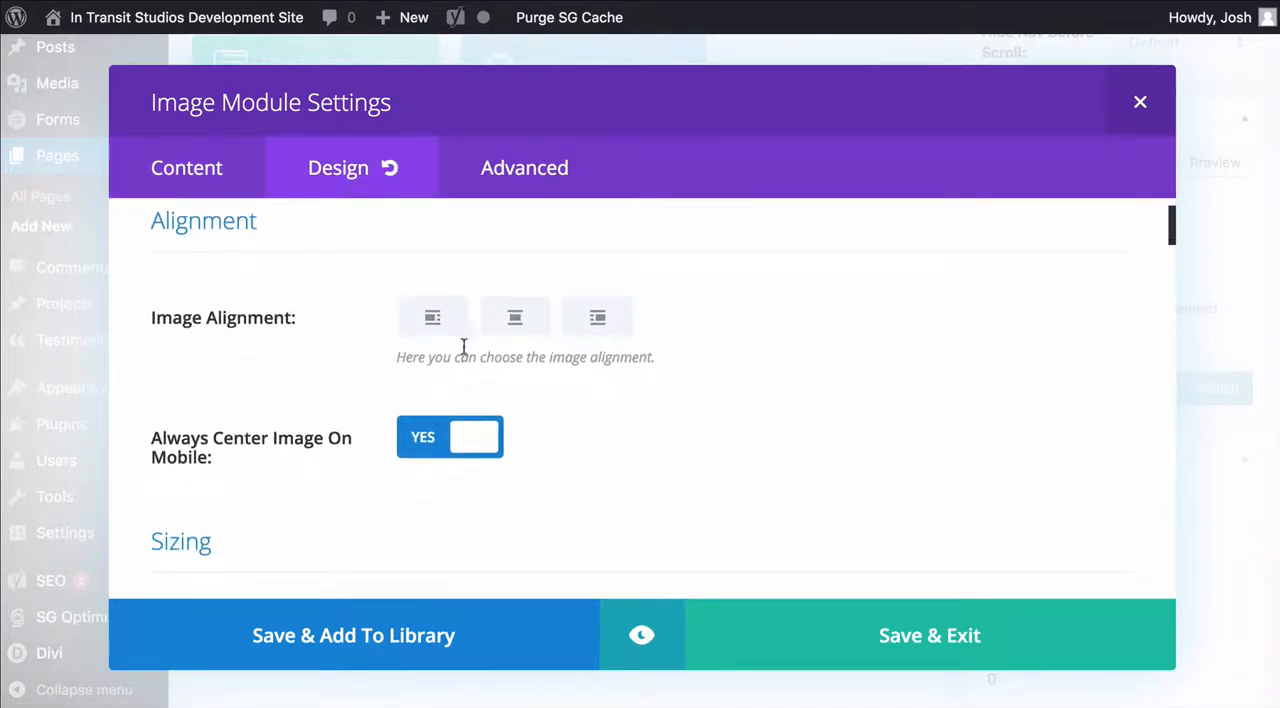
pyautogui.click(489, 318)
# Review the image's sizing, spacing, border, box shadow and filter options
pyautogui.scroll(-4, 724, 305)
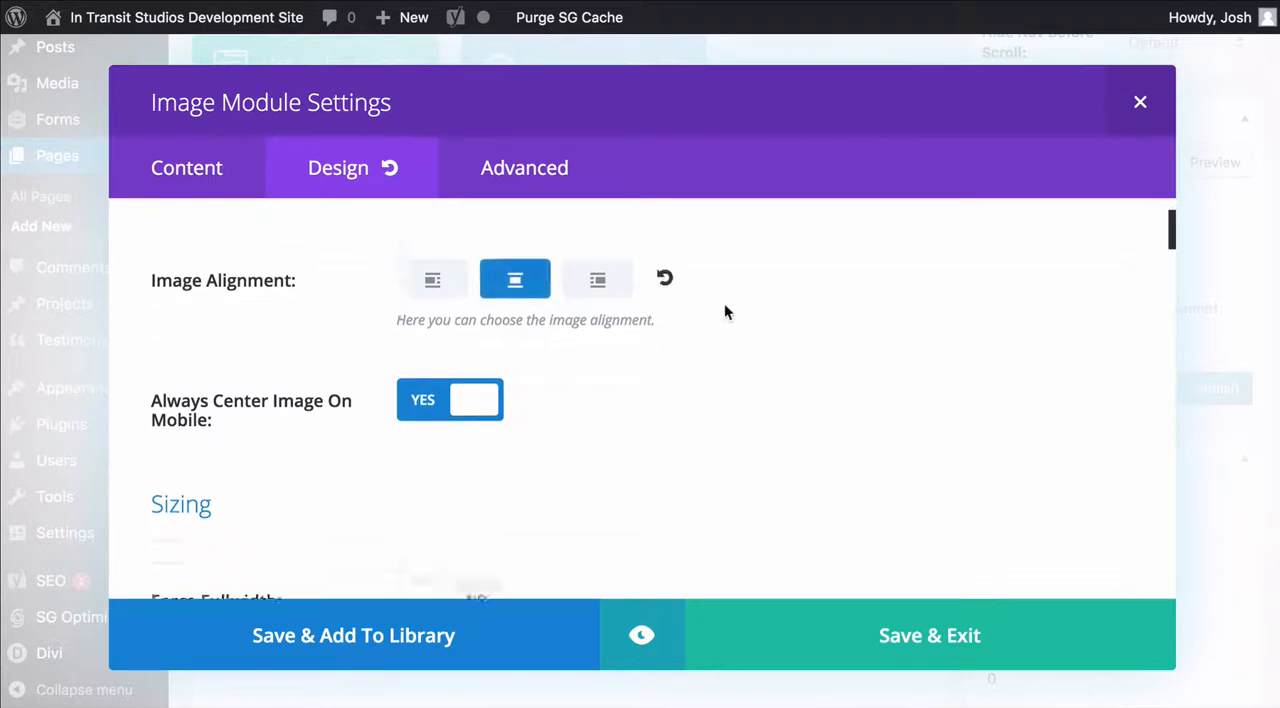
pyautogui.scroll(-1, 724, 303)
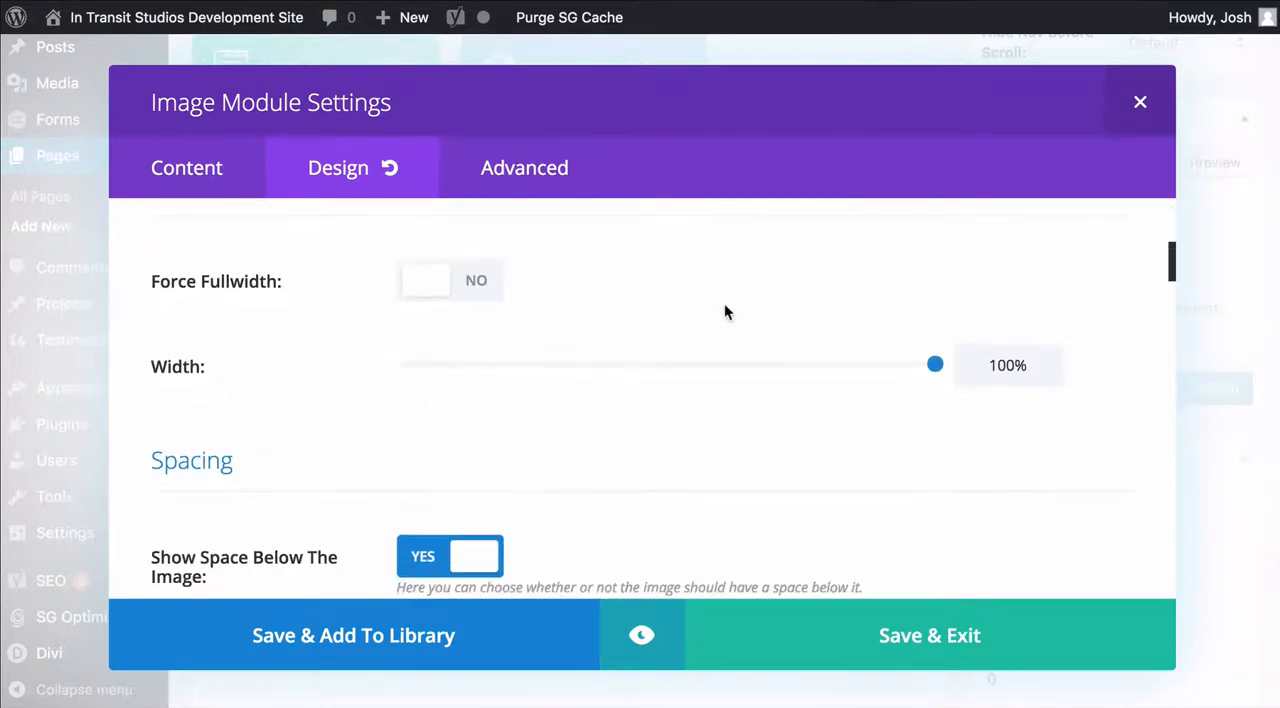
pyautogui.scroll(1, 724, 303)
pyautogui.scroll(-5, 687, 316)
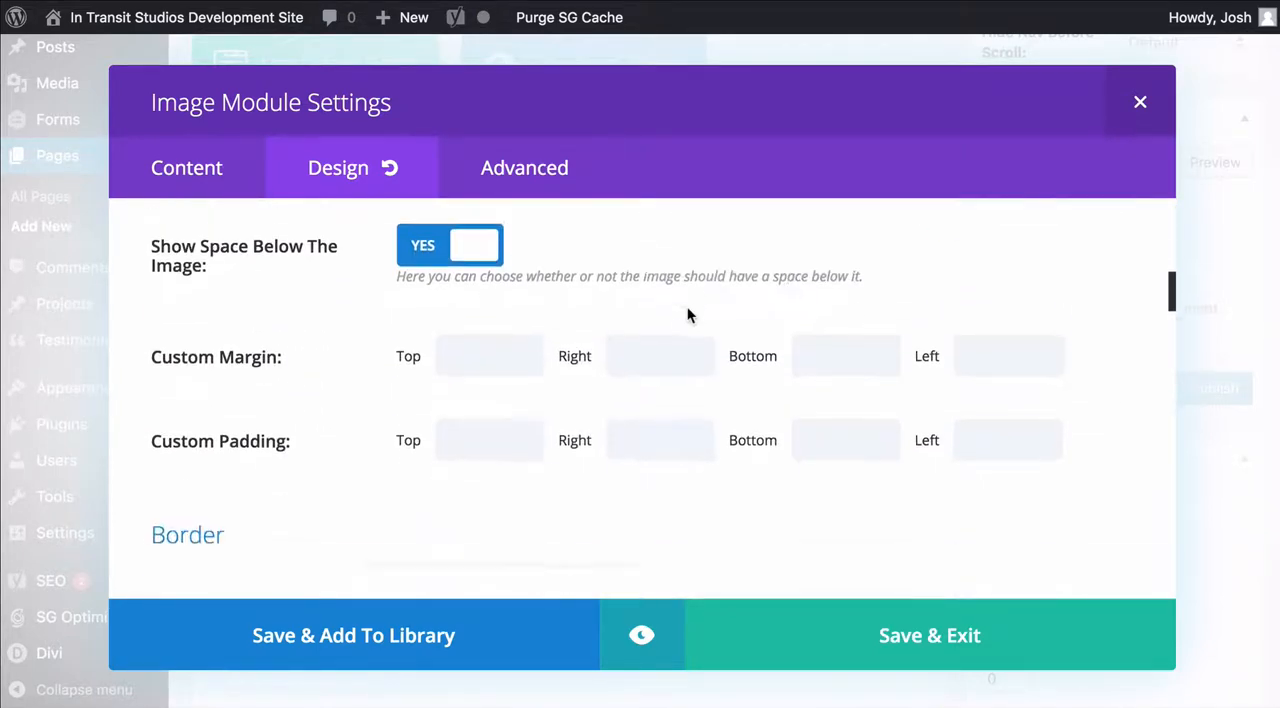
pyautogui.scroll(-2, 674, 391)
pyautogui.scroll(-6, 674, 390)
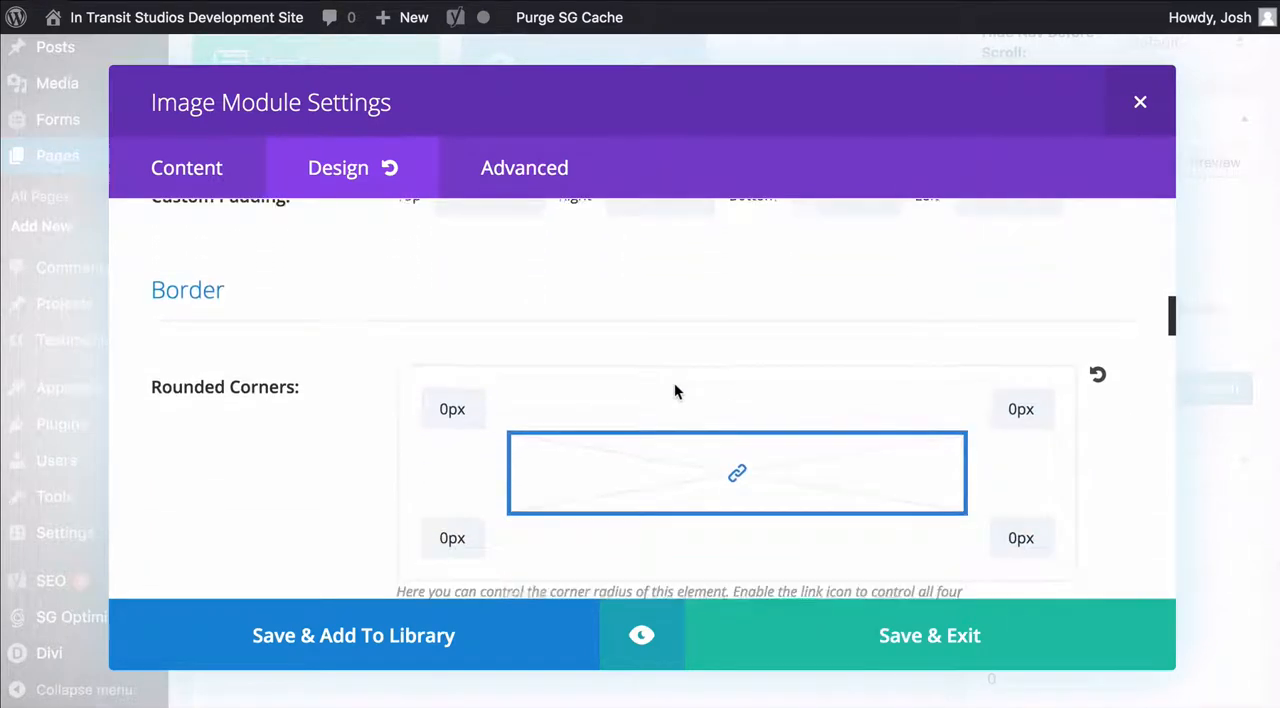
pyautogui.scroll(1, 674, 390)
pyautogui.scroll(-6, 675, 390)
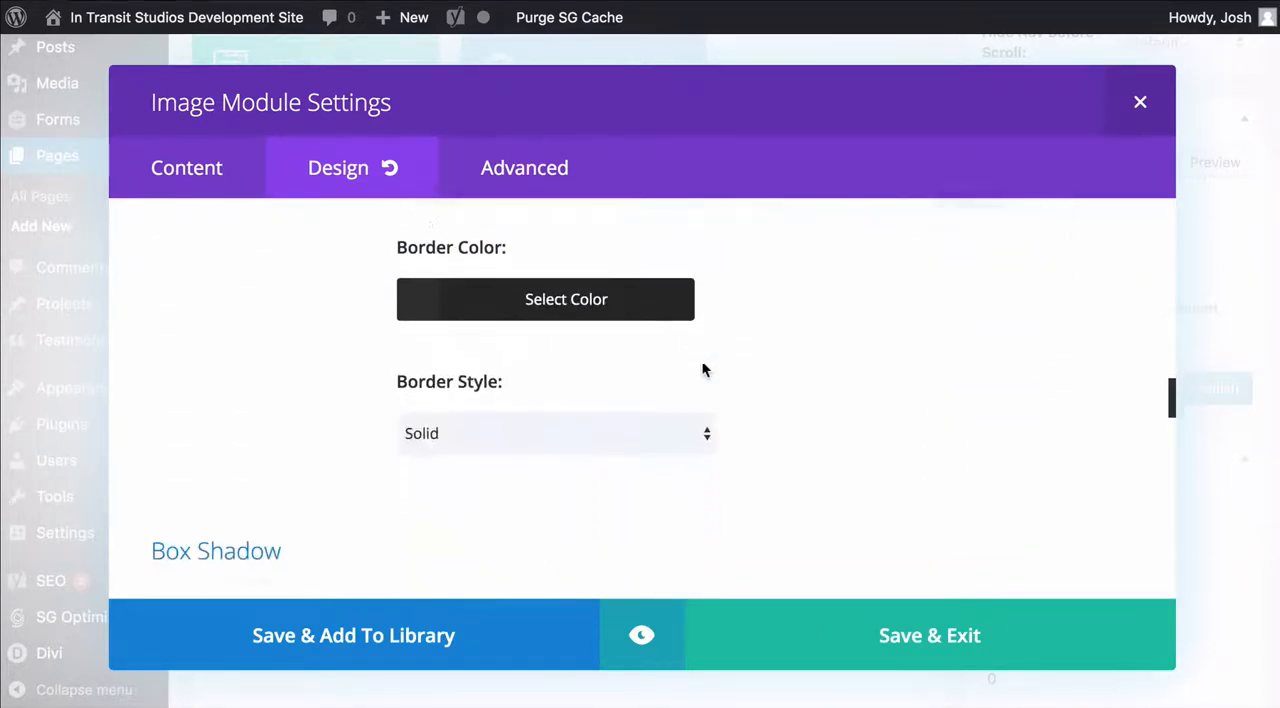
pyautogui.scroll(-2, 702, 368)
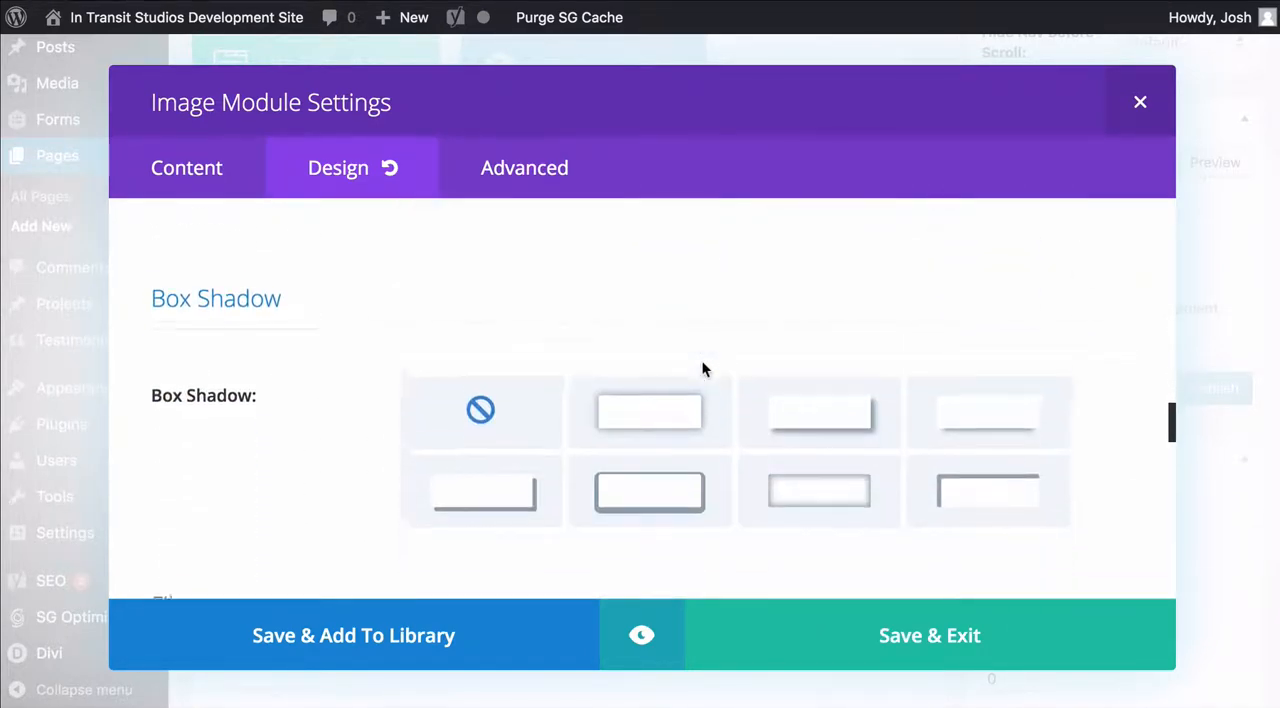
pyautogui.scroll(-8, 620, 316)
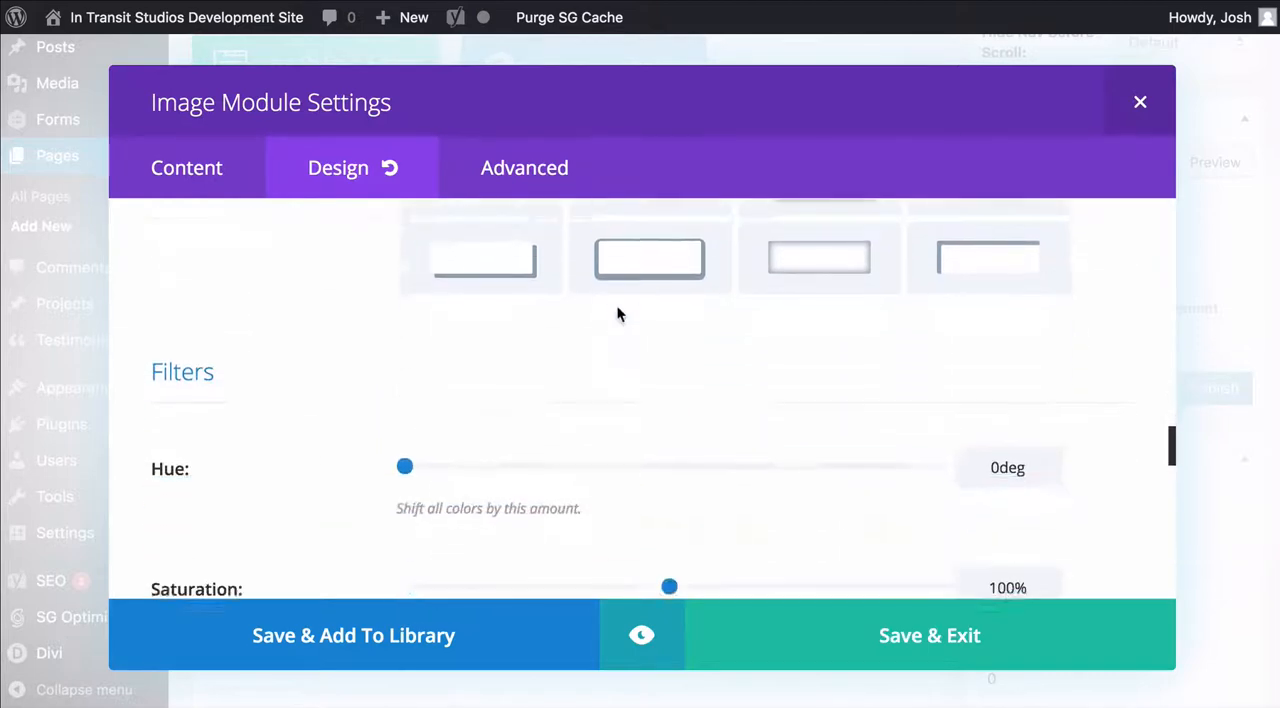
pyautogui.scroll(-3, 617, 313)
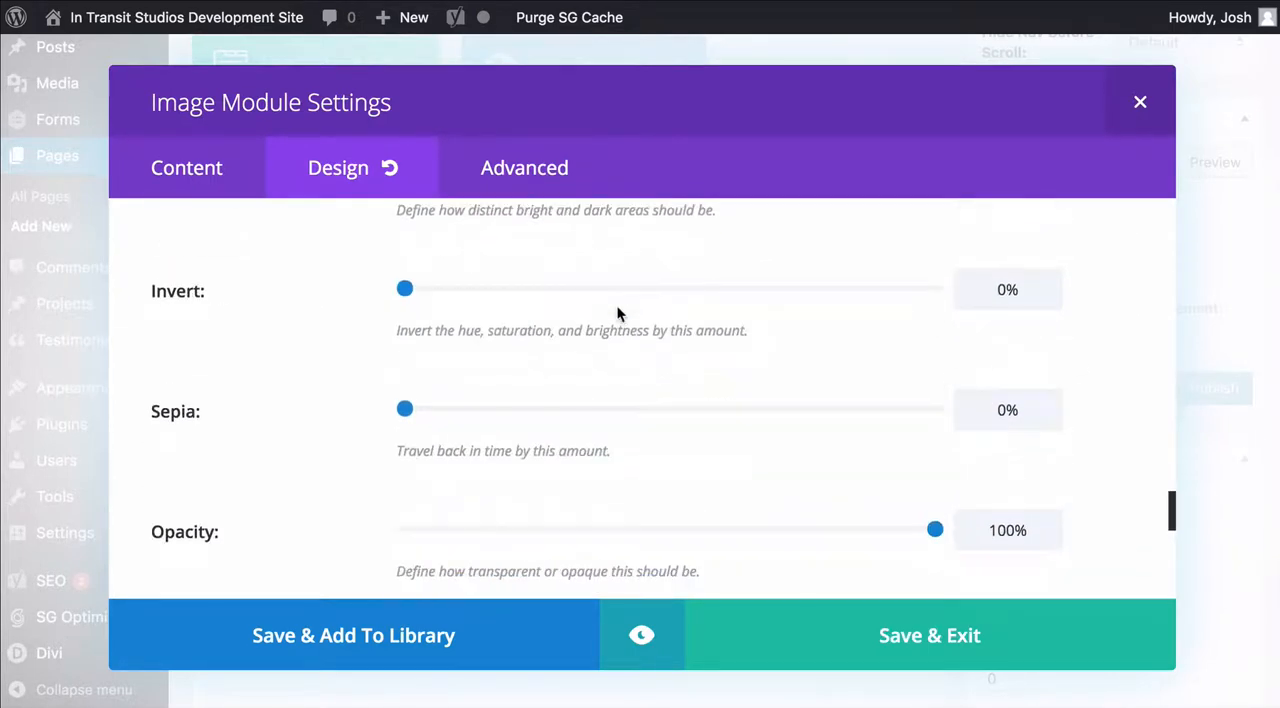
# Examine the Image module's CSS ID, CSS class and custom CSS options
pyautogui.click(536, 169)
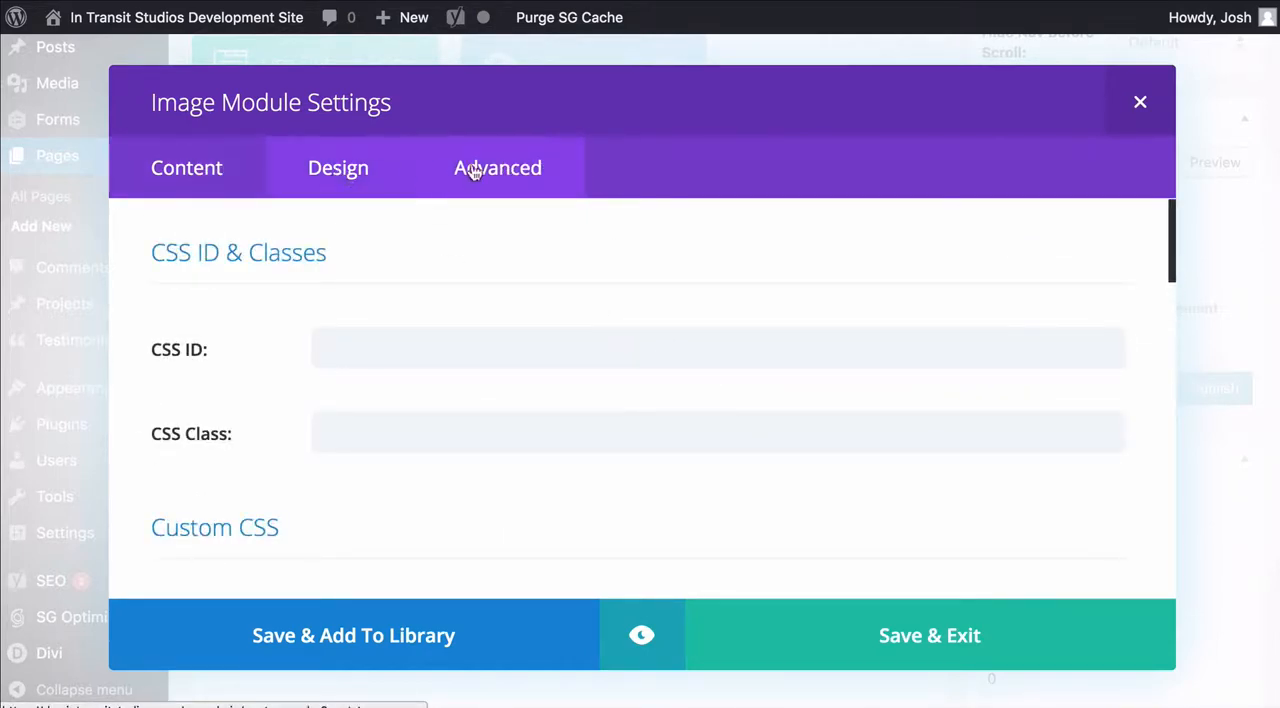
pyautogui.scroll(-6, 752, 270)
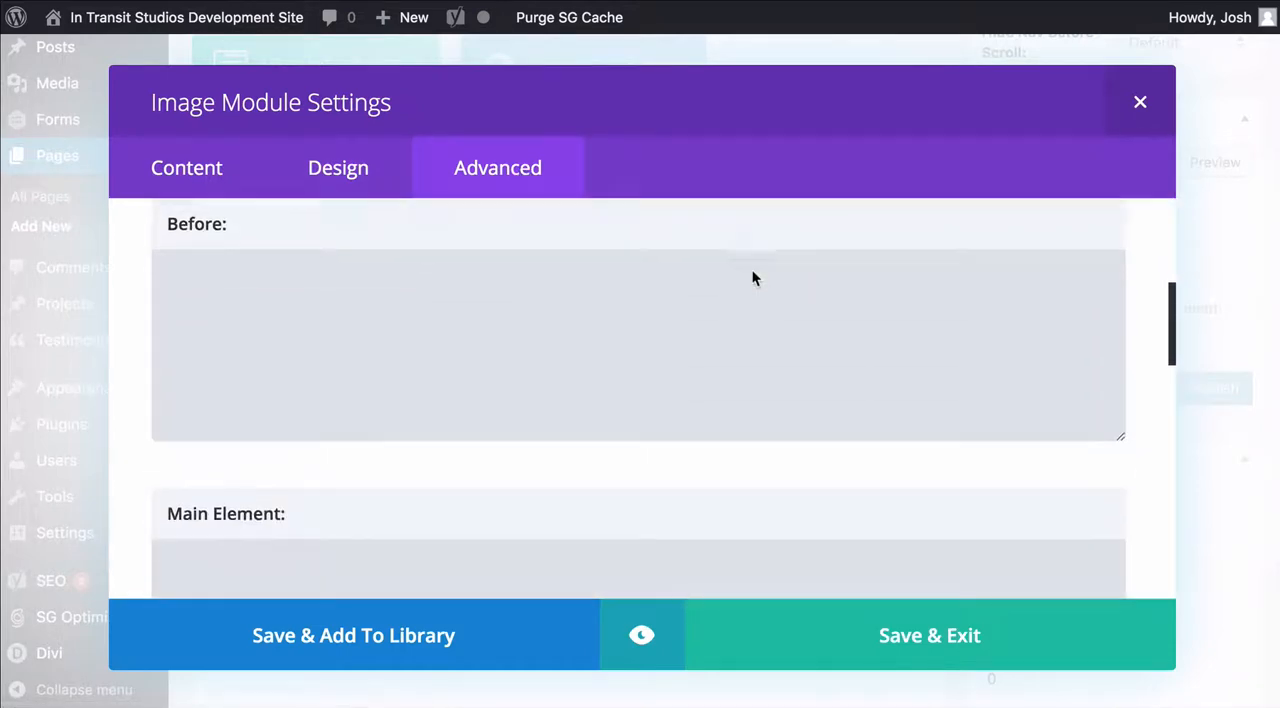
pyautogui.scroll(4, 700, 337)
pyautogui.scroll(2, 700, 337)
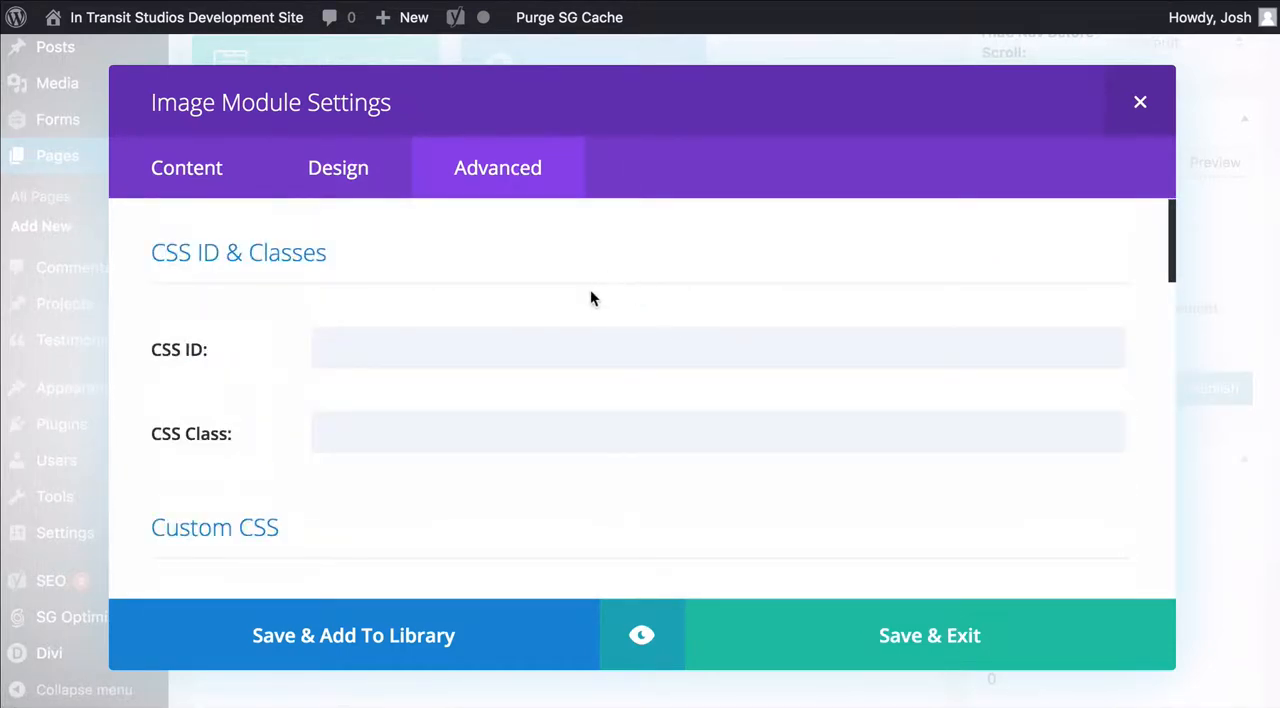
# Return to the image's content settings, save the Image module, and preview the page before going back to the editor
pyautogui.click(237, 171)
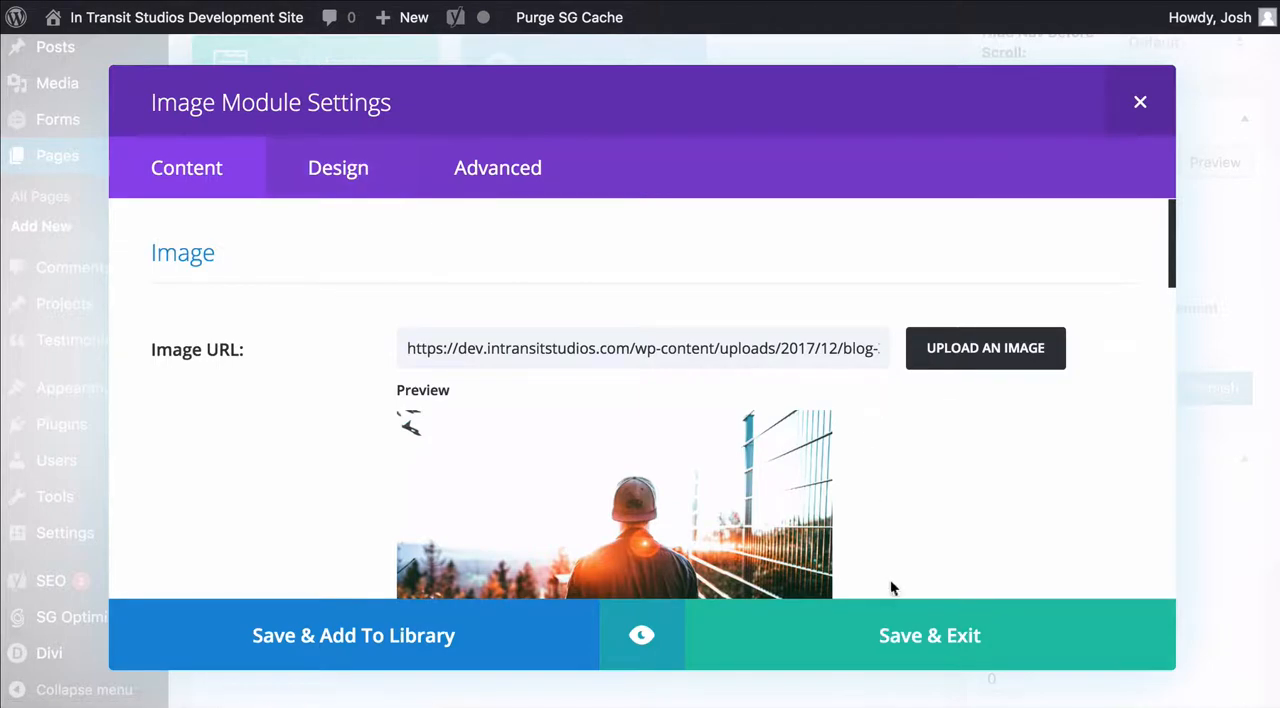
pyautogui.click(903, 627)
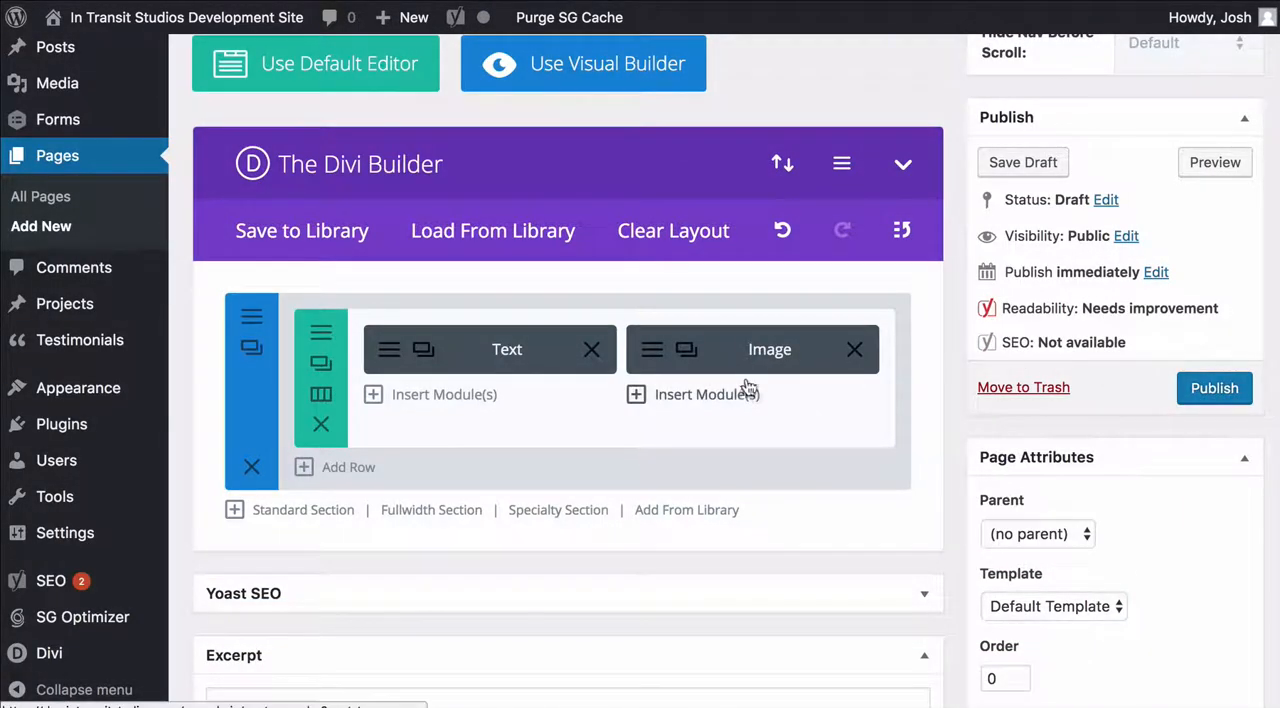
pyautogui.click(1212, 162)
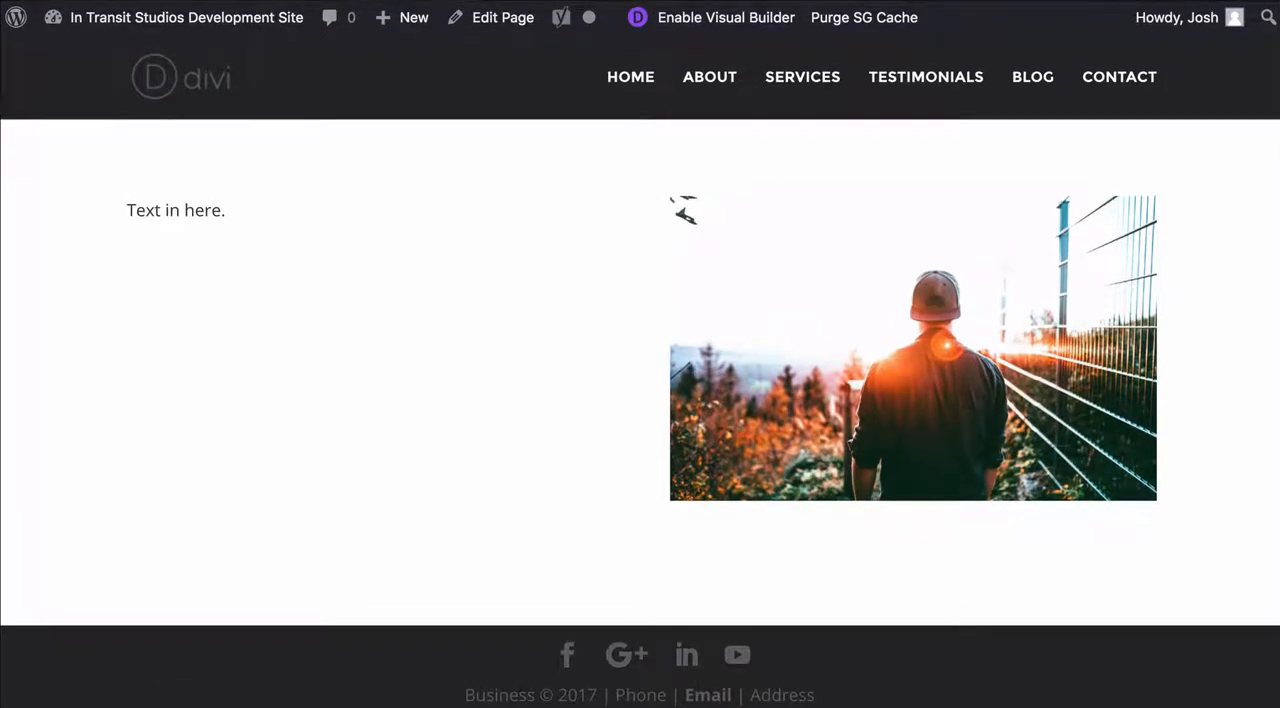
pyautogui.press('super+w')
# Add a standard section with a single full-width column row below the first section
pyautogui.scroll(-2, 663, 254)
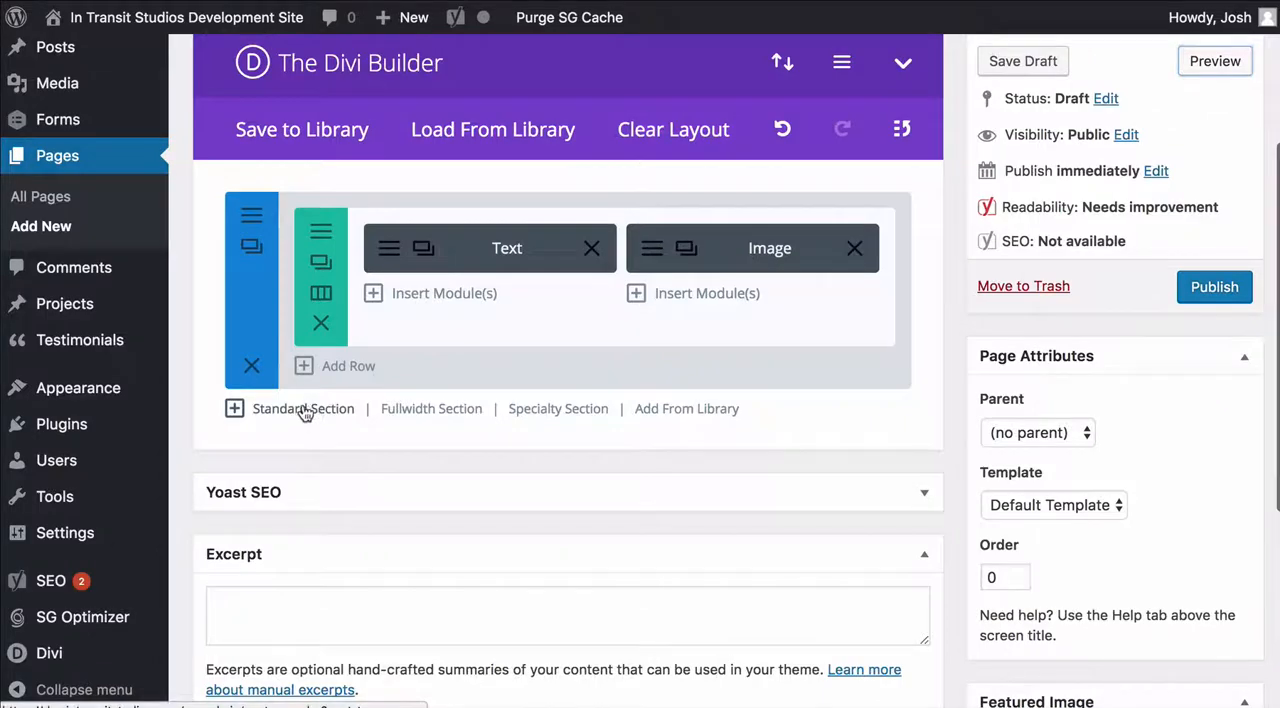
pyautogui.click(304, 409)
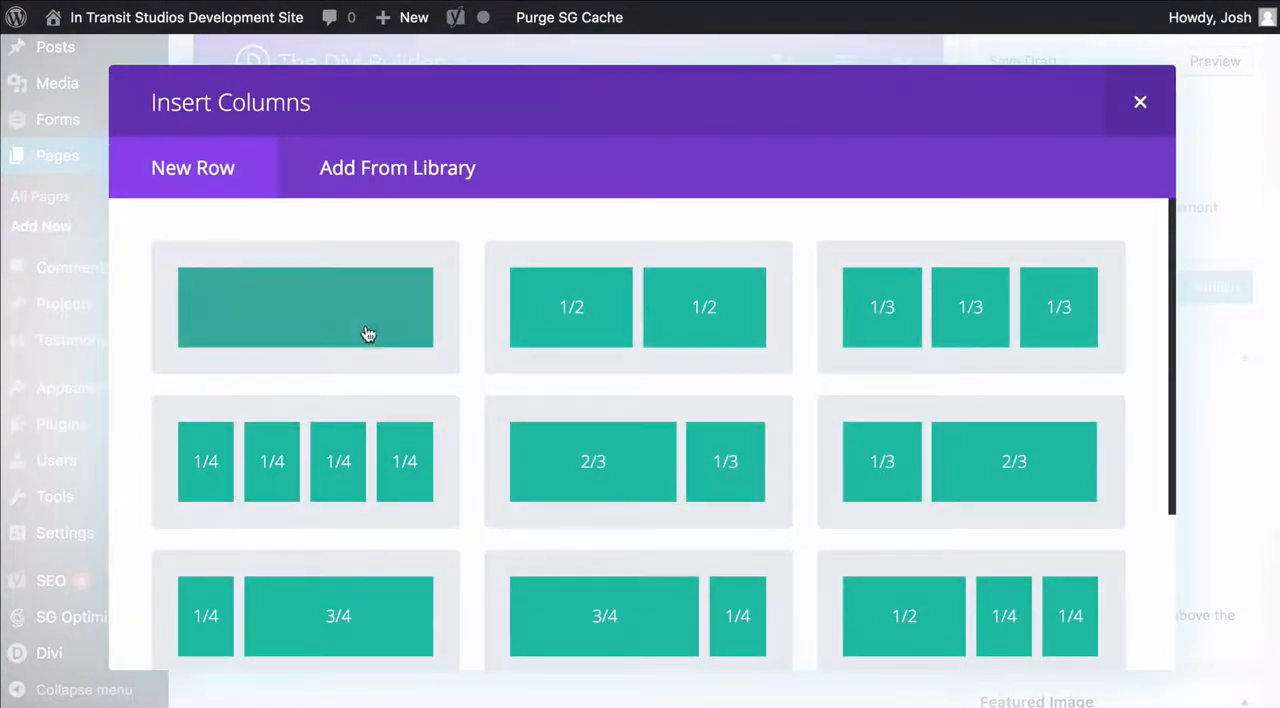
pyautogui.click(368, 334)
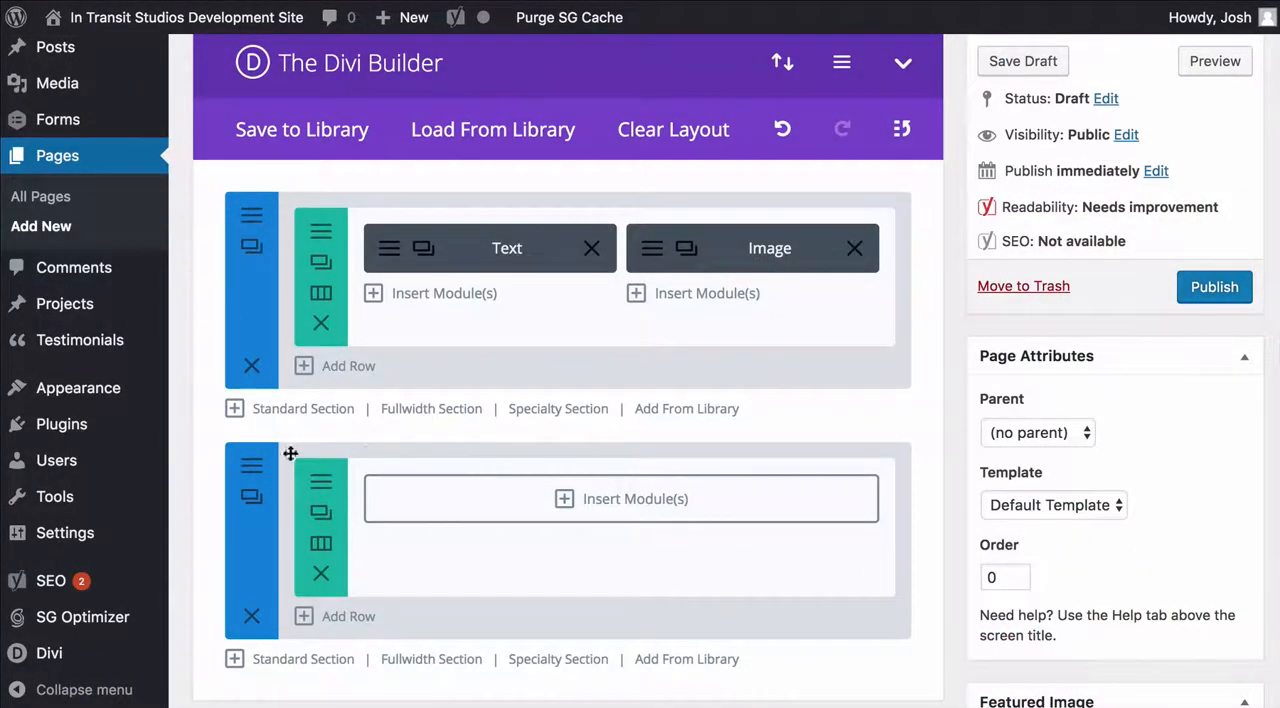
# Check the settings of the second section and close them without making changes
pyautogui.scroll(-1, 290, 454)
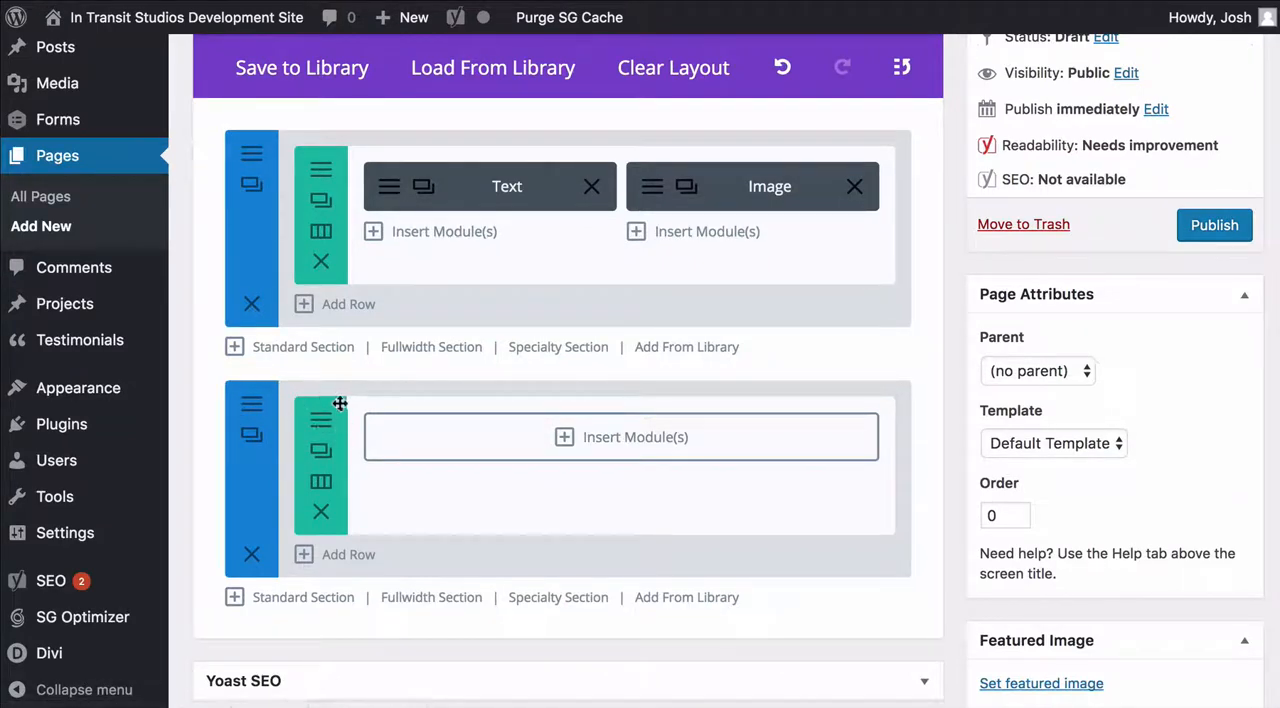
pyautogui.click(252, 405)
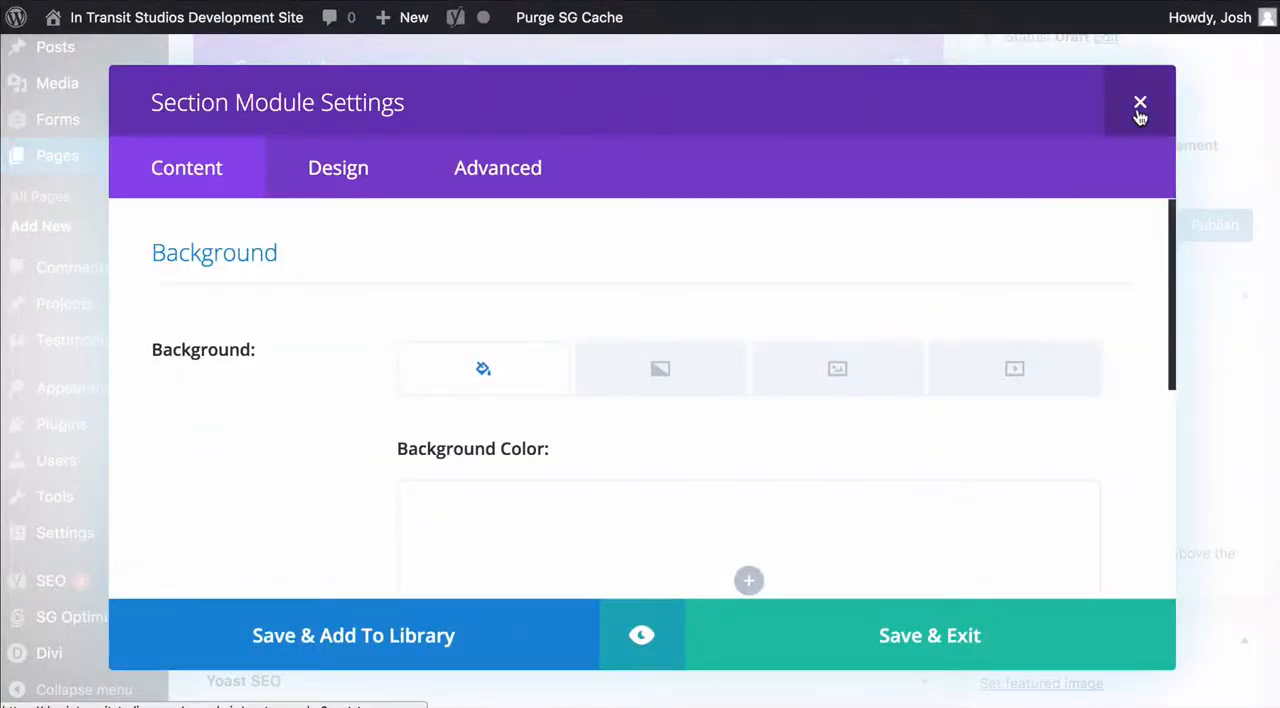
pyautogui.click(1139, 104)
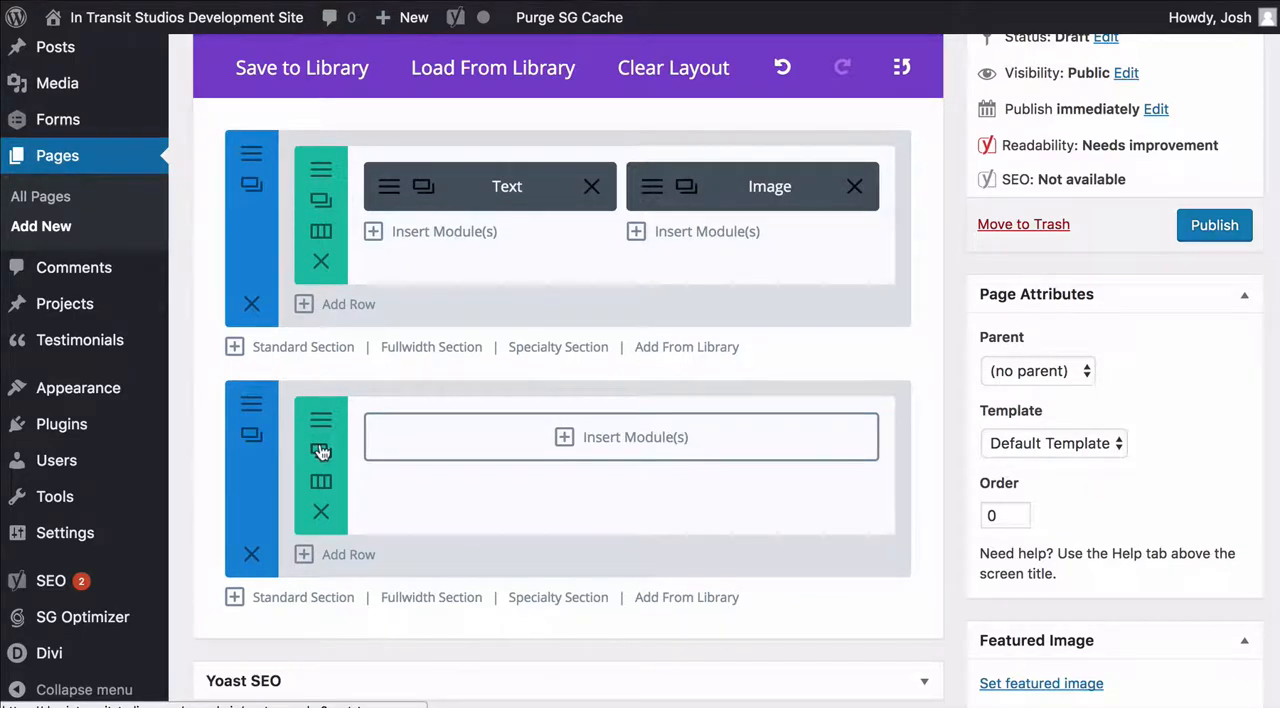
# Duplicate the Text and Image row in the first section, and preview the page before returning to the editor
pyautogui.click(322, 204)
pyautogui.scroll(3, 909, 254)
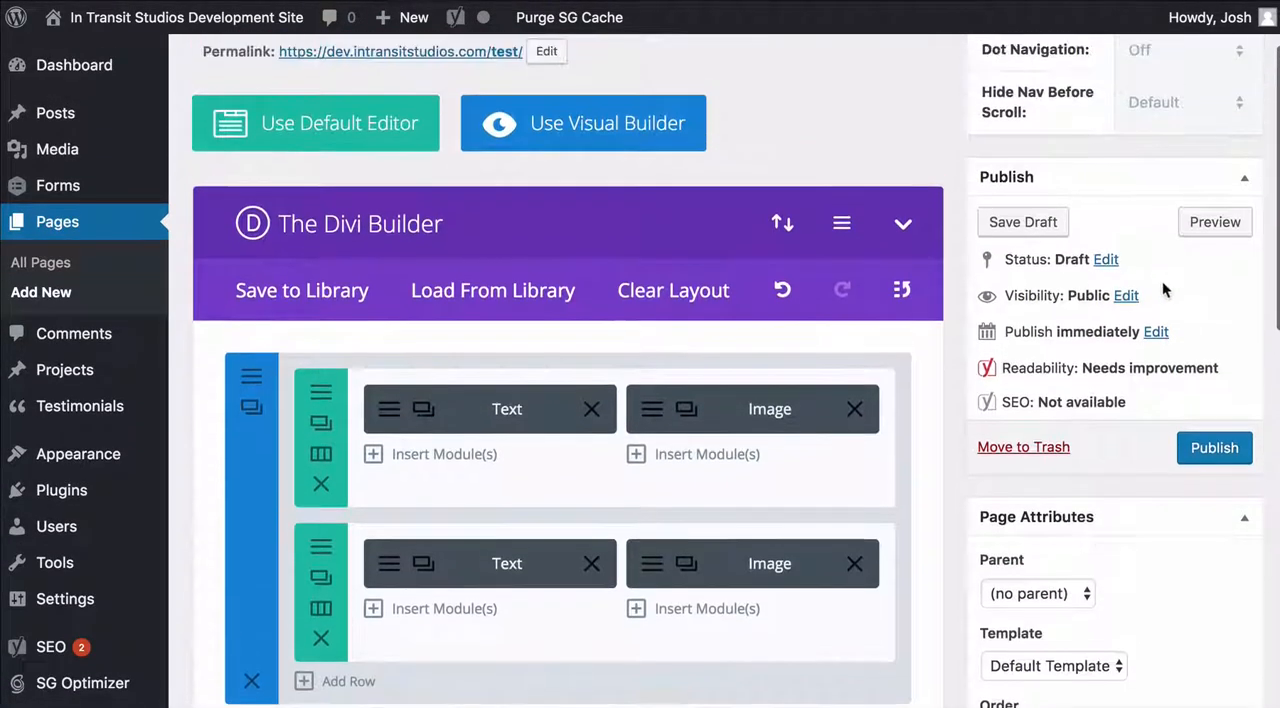
pyautogui.click(1217, 216)
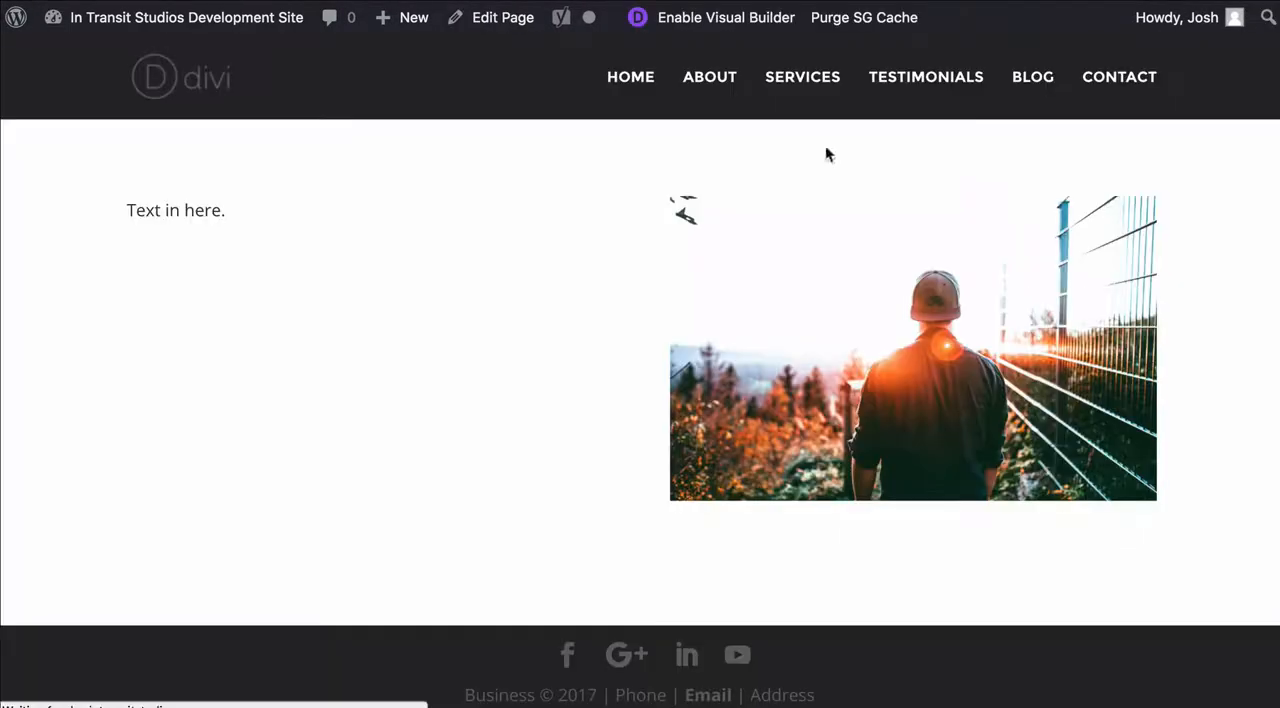
pyautogui.scroll(-3, 1197, 249)
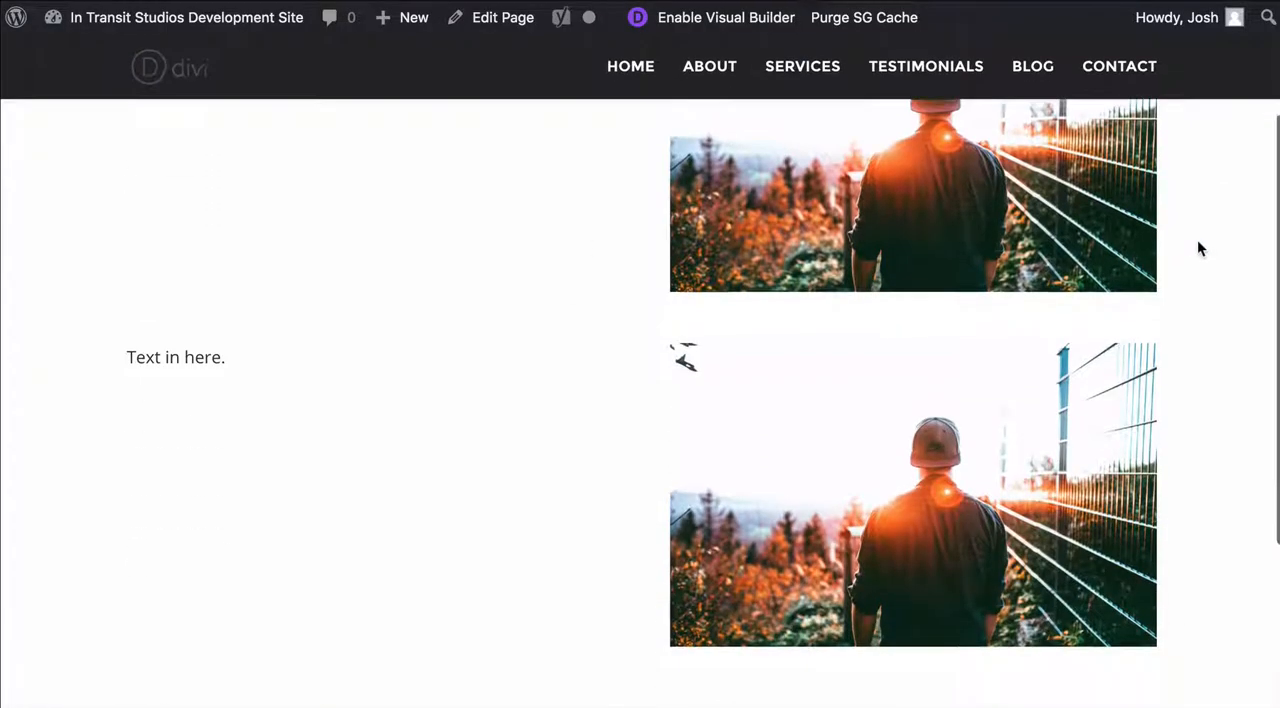
pyautogui.press('super+w')
# Move the duplicated Text and Image row into the second section and delete that section's empty row
pyautogui.scroll(-3, 571, 315)
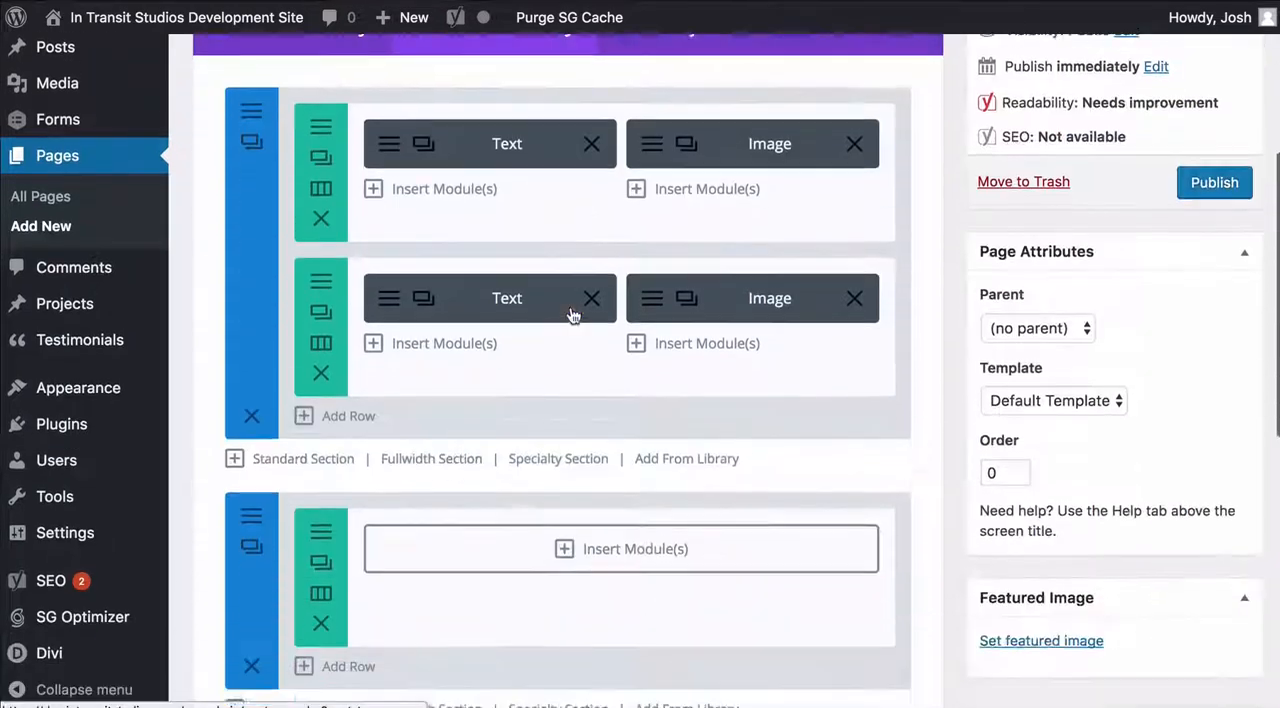
pyautogui.moveTo(551, 300)
pyautogui.mouseDown()
pyautogui.moveTo(551, 360)
pyautogui.moveTo(537, 306)
pyautogui.moveTo(567, 306)
pyautogui.mouseUp()
pyautogui.scroll(1, 572, 307)
pyautogui.scroll(-1, 574, 308)
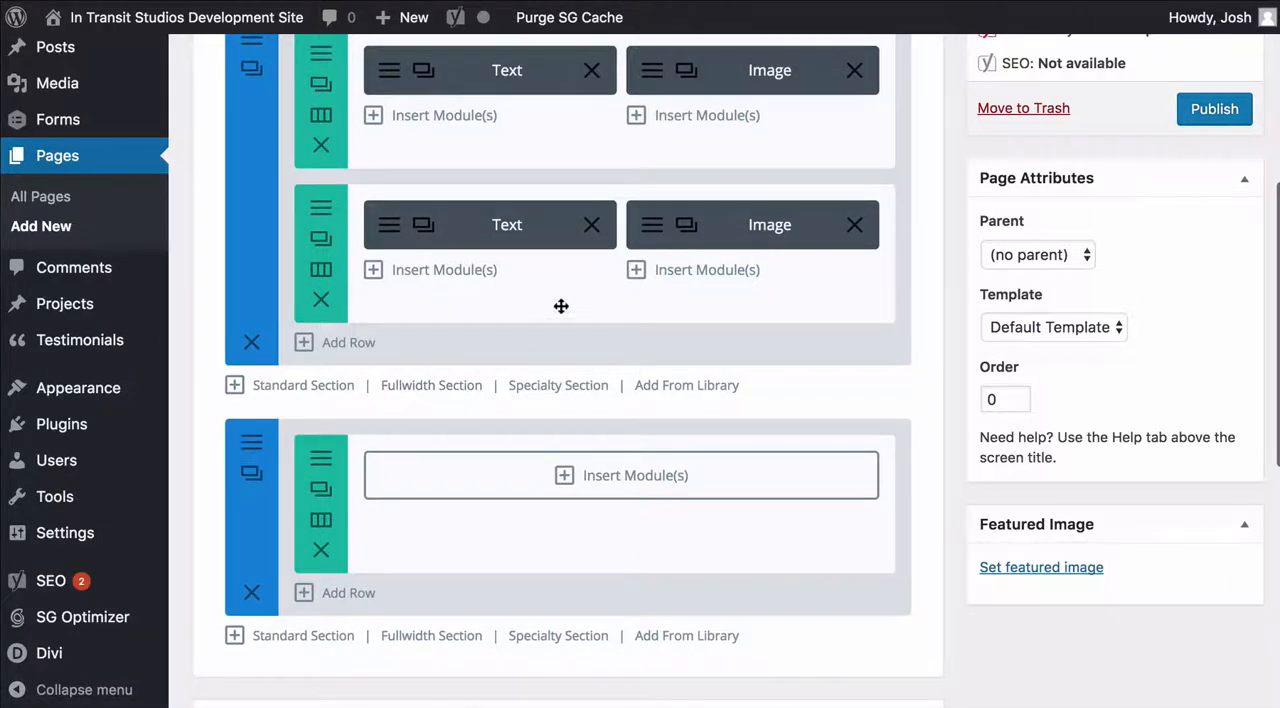
pyautogui.moveTo(569, 300); pyautogui.dragTo(581, 563)
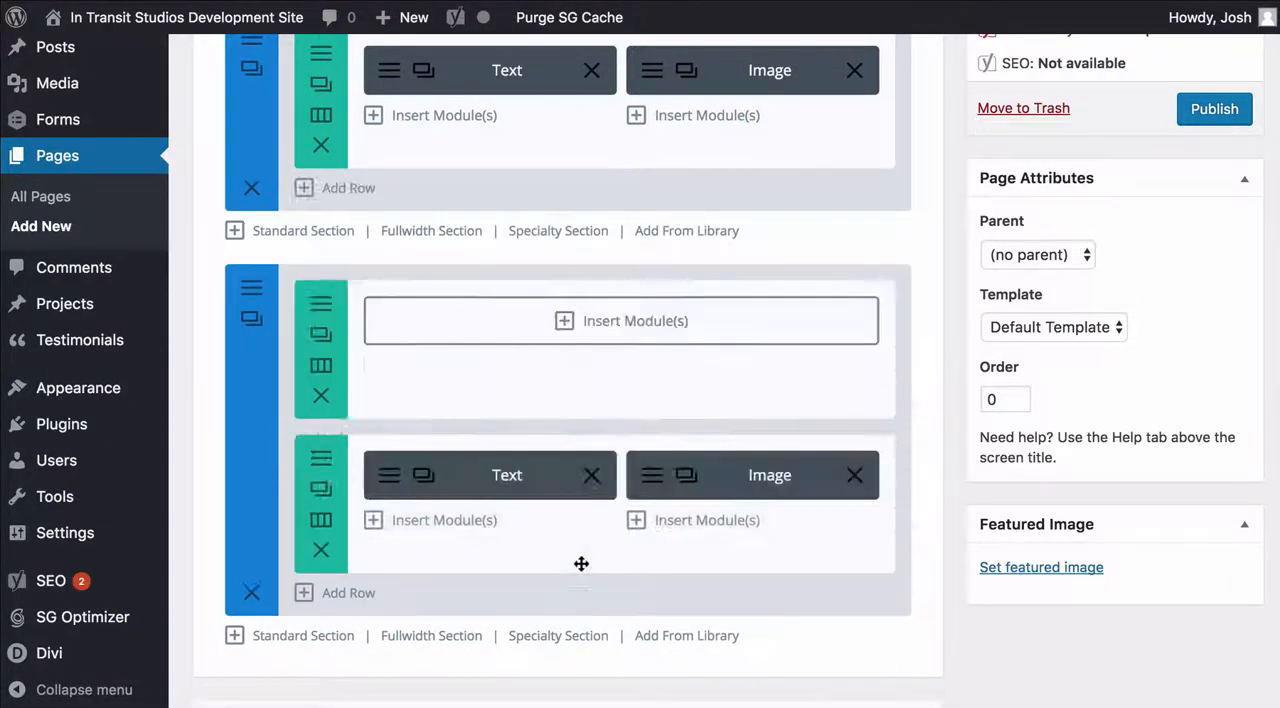
pyautogui.click(321, 395)
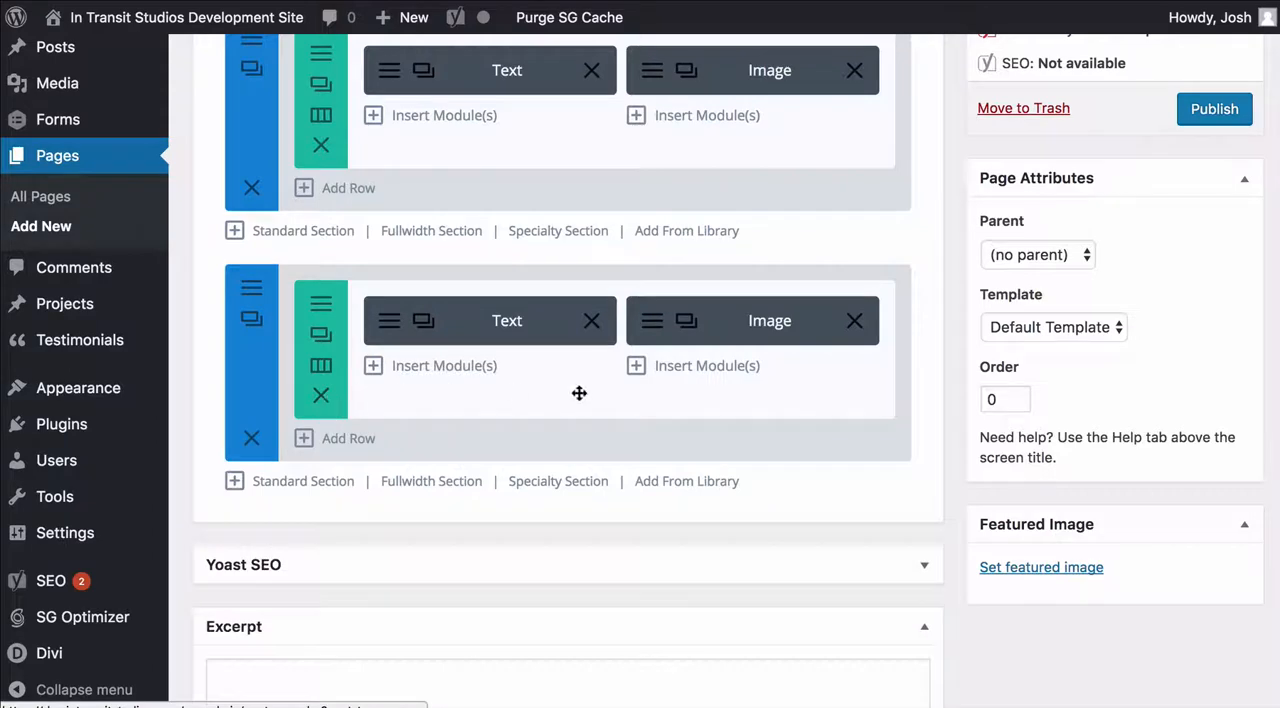
# Set the second section's background color to the light blue #08c7e0 and save the section settings
pyautogui.click(251, 289)
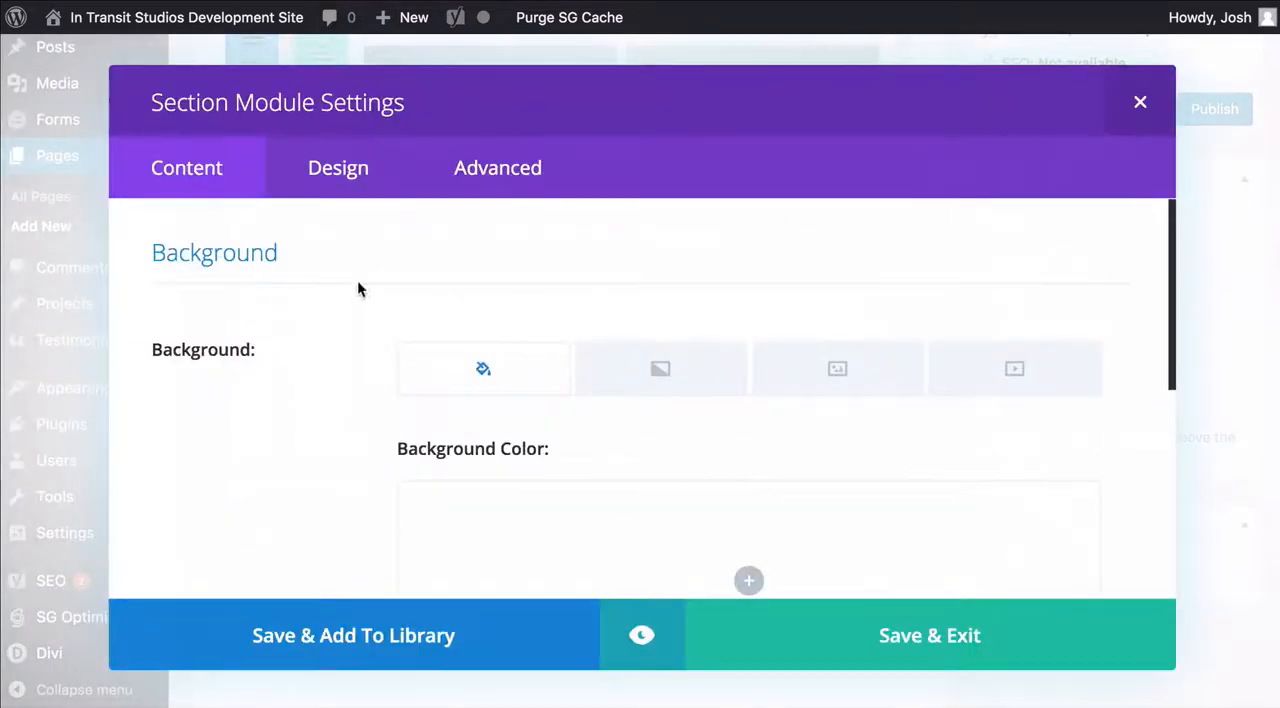
pyautogui.scroll(-3, 583, 285)
pyautogui.scroll(2, 573, 318)
pyautogui.scroll(-1, 569, 440)
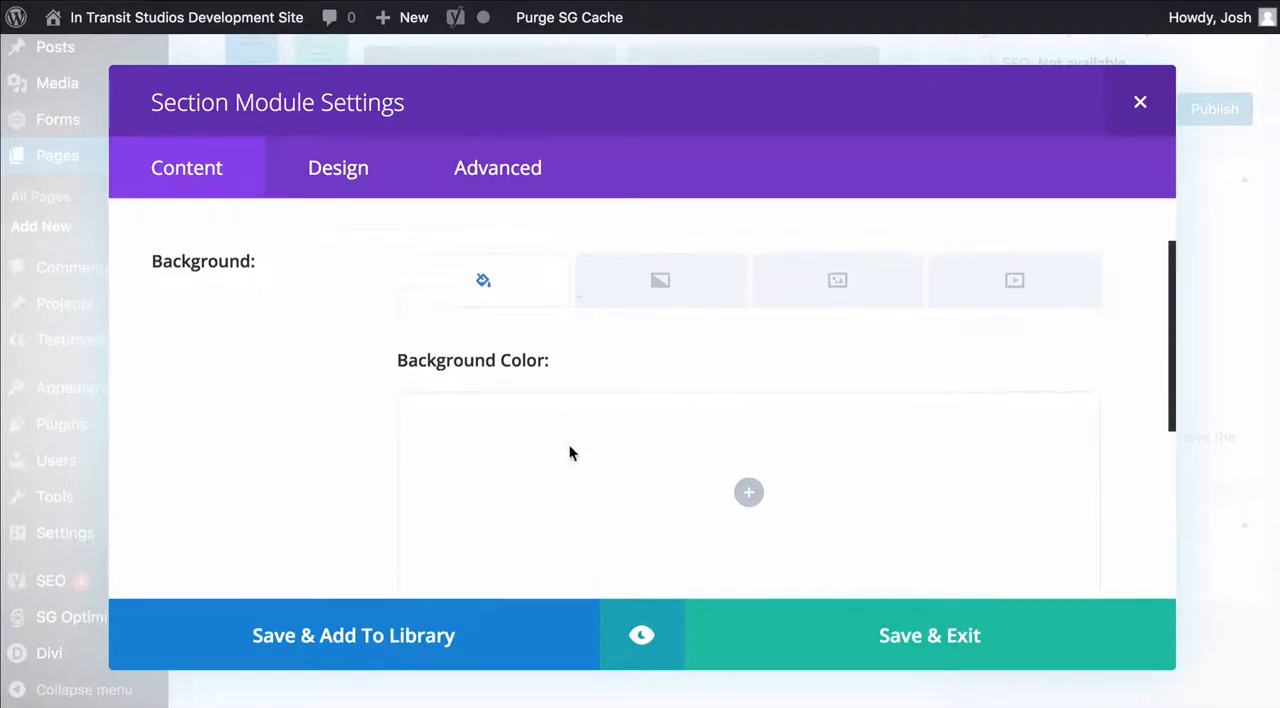
pyautogui.click(569, 451)
pyautogui.scroll(-3, 642, 370)
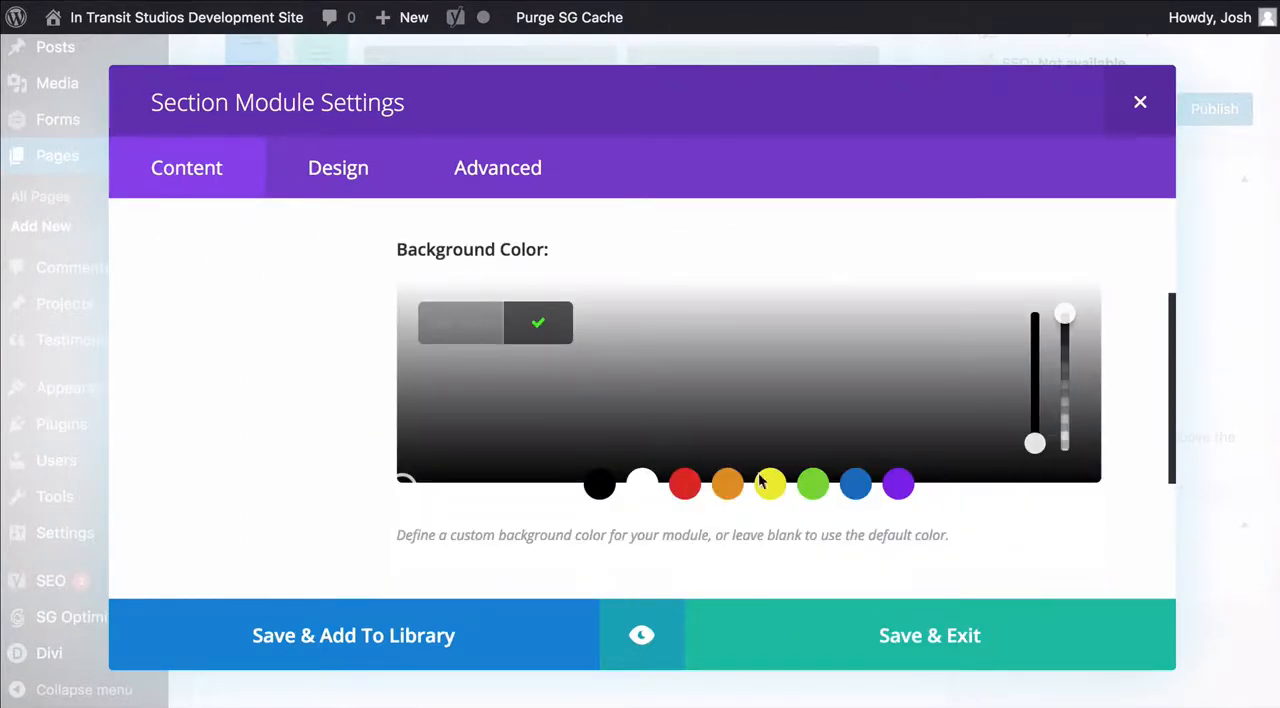
pyautogui.click(857, 484)
pyautogui.moveTo(803, 334)
pyautogui.mouseDown()
pyautogui.moveTo(774, 360)
pyautogui.moveTo(764, 294)
pyautogui.moveTo(765, 306)
pyautogui.mouseUp()
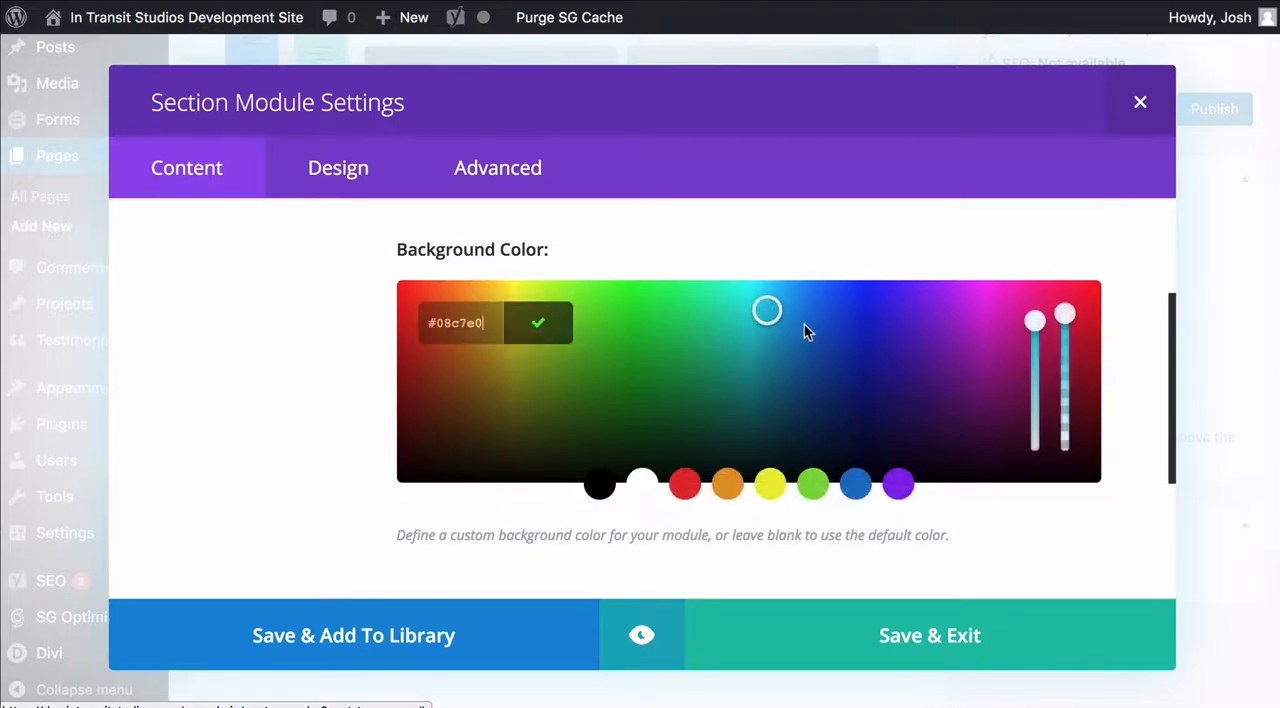
pyautogui.click(929, 630)
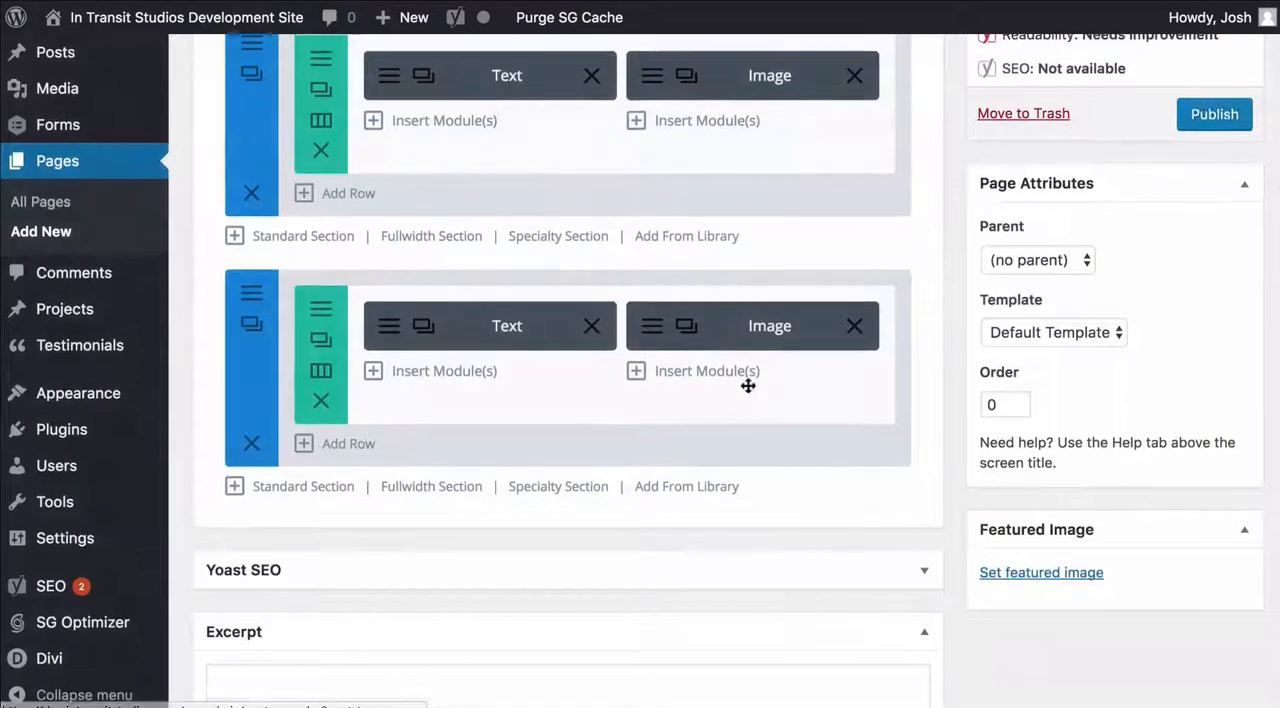
# Preview the page to check the second section's background, and return to the editor
pyautogui.scroll(3, 752, 384)
pyautogui.click(1205, 180)
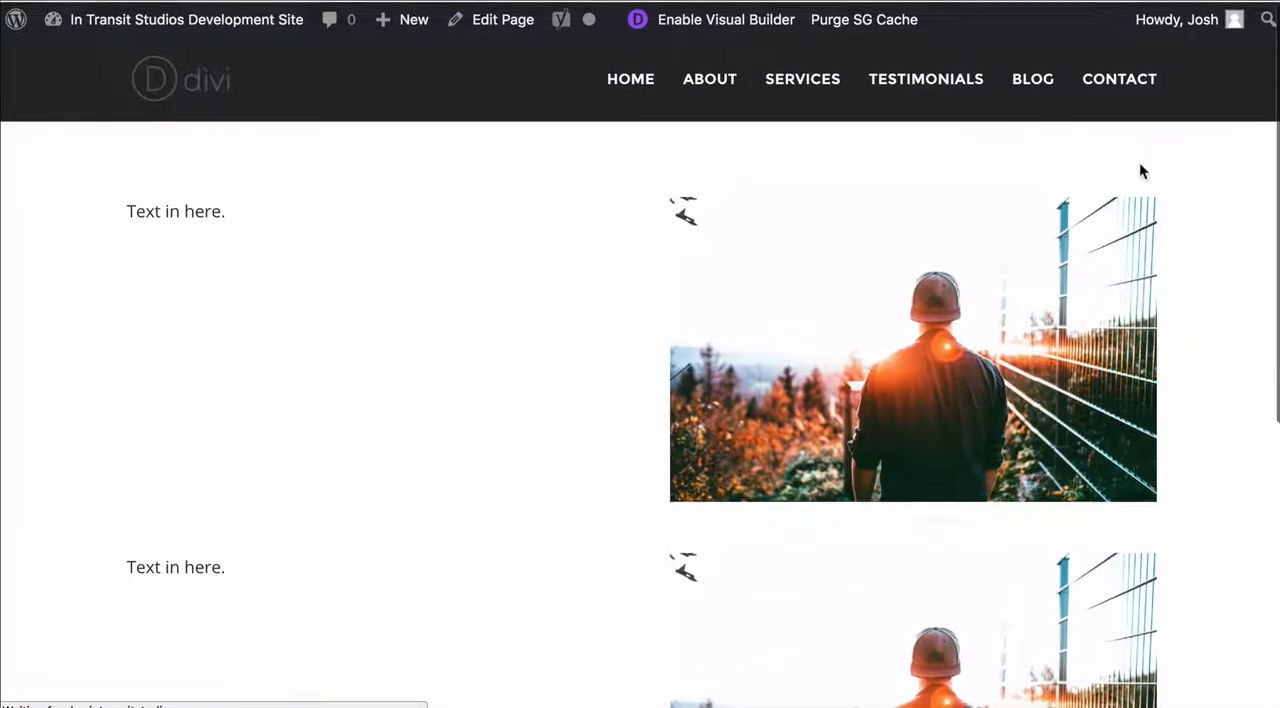
pyautogui.scroll(-5, 1160, 178)
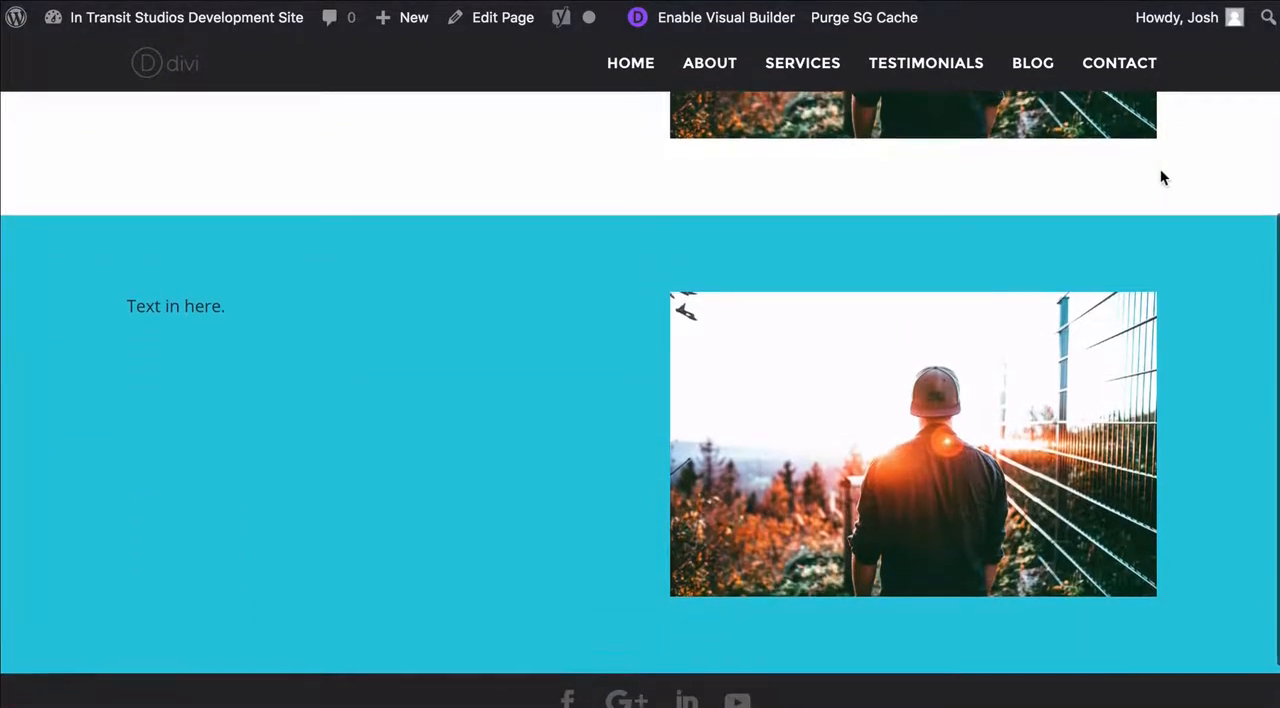
pyautogui.hotkey('ctrl', 'shift', 'Tab')
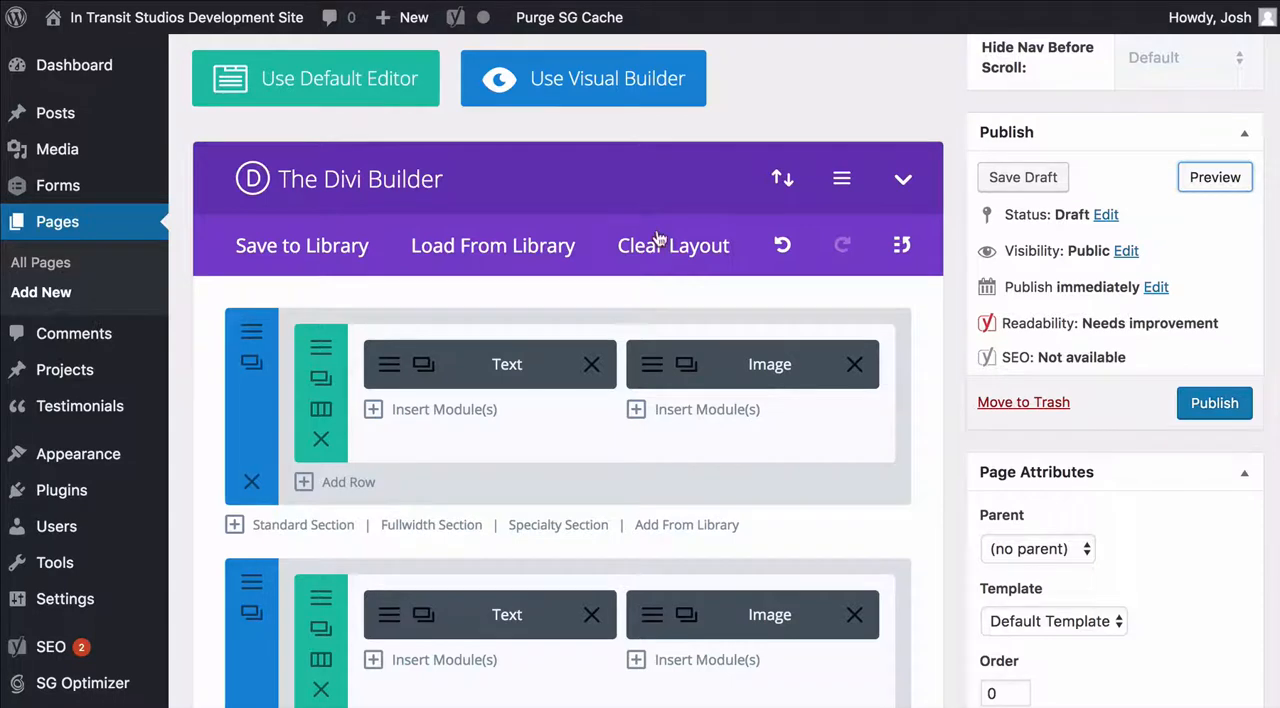
# Review the alignment and sizing settings of the second section's row against the preview, and close them without making changes
pyautogui.scroll(-4, 594, 252)
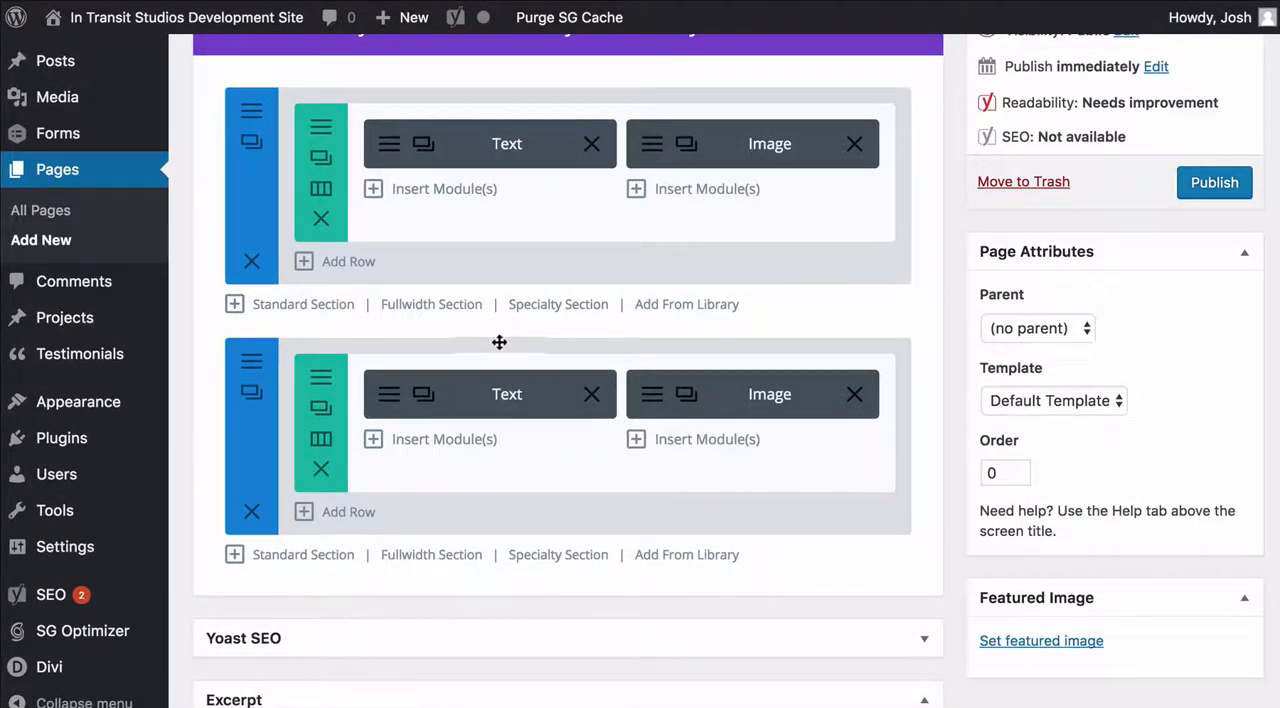
pyautogui.click(321, 376)
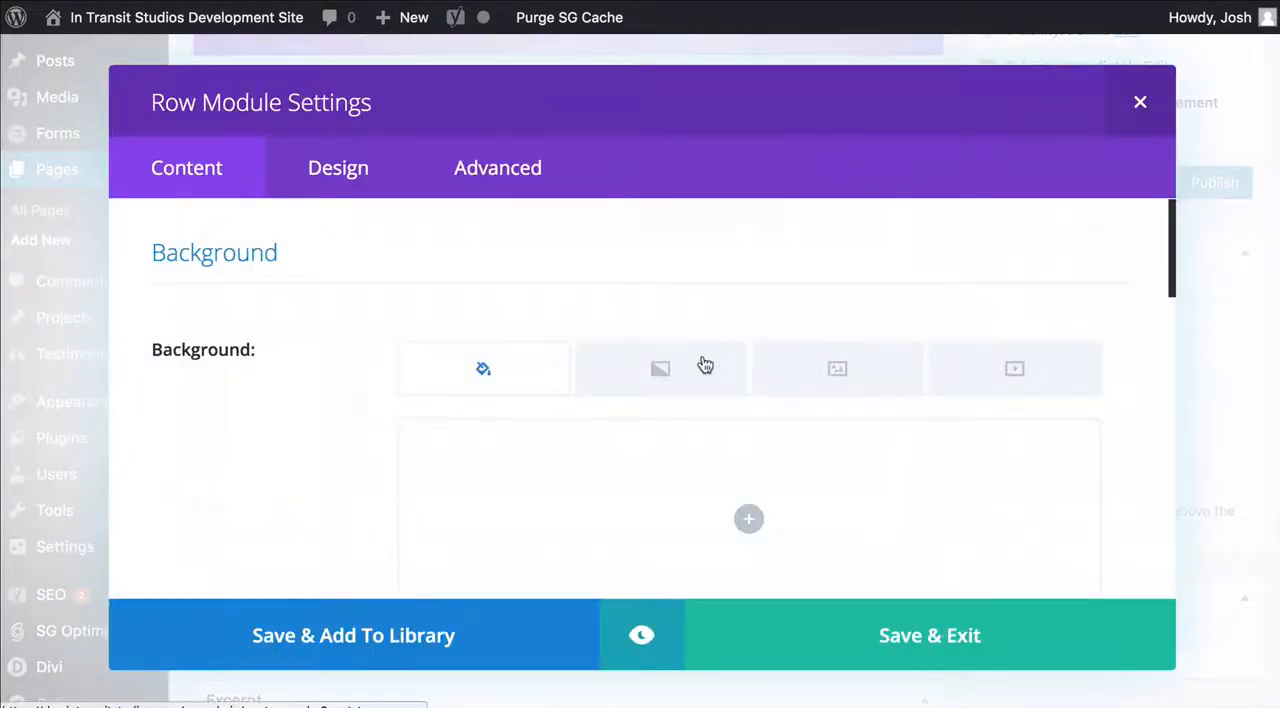
pyautogui.scroll(-5, 702, 360)
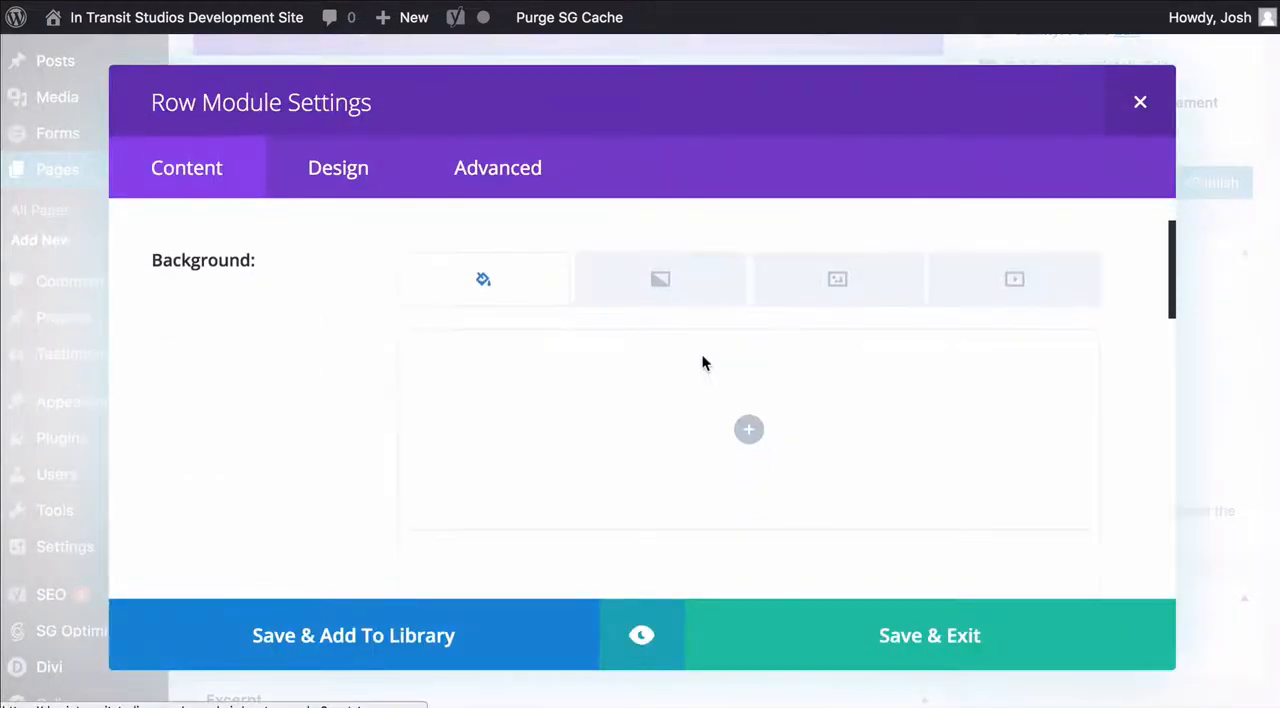
pyautogui.click(343, 173)
pyautogui.scroll(-1, 580, 260)
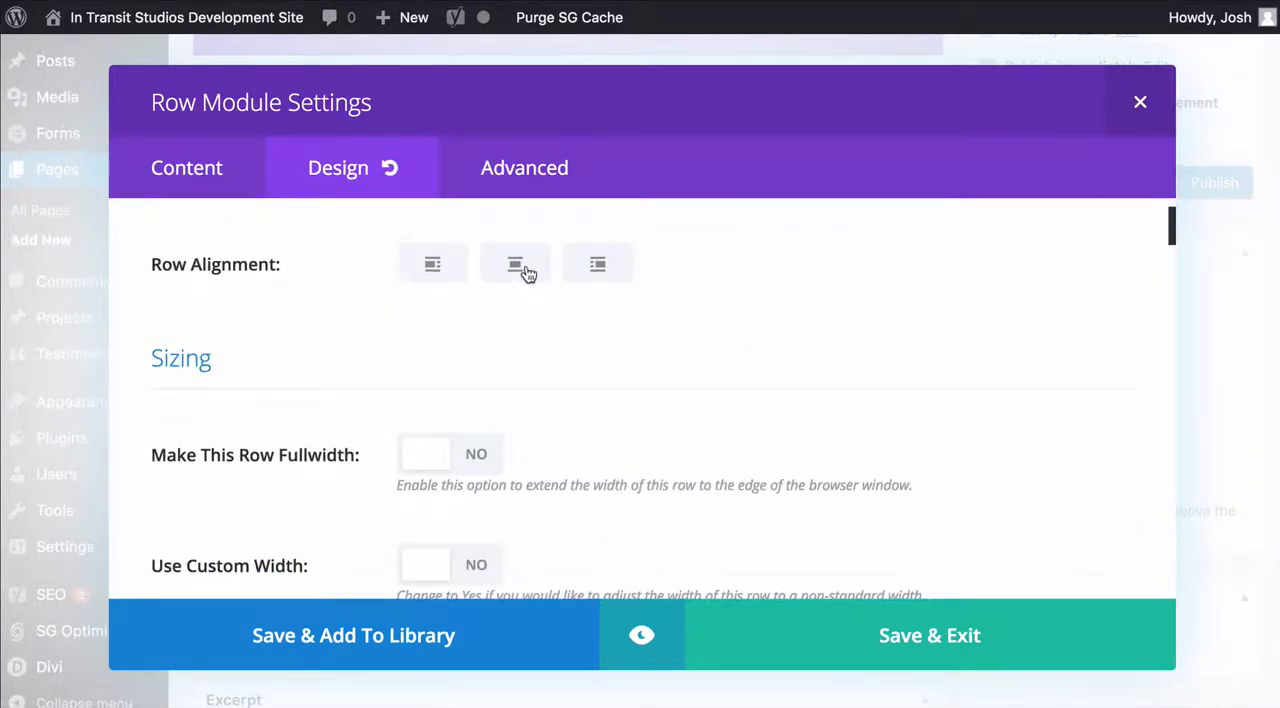
pyautogui.scroll(-3, 526, 274)
pyautogui.scroll(-3, 470, 290)
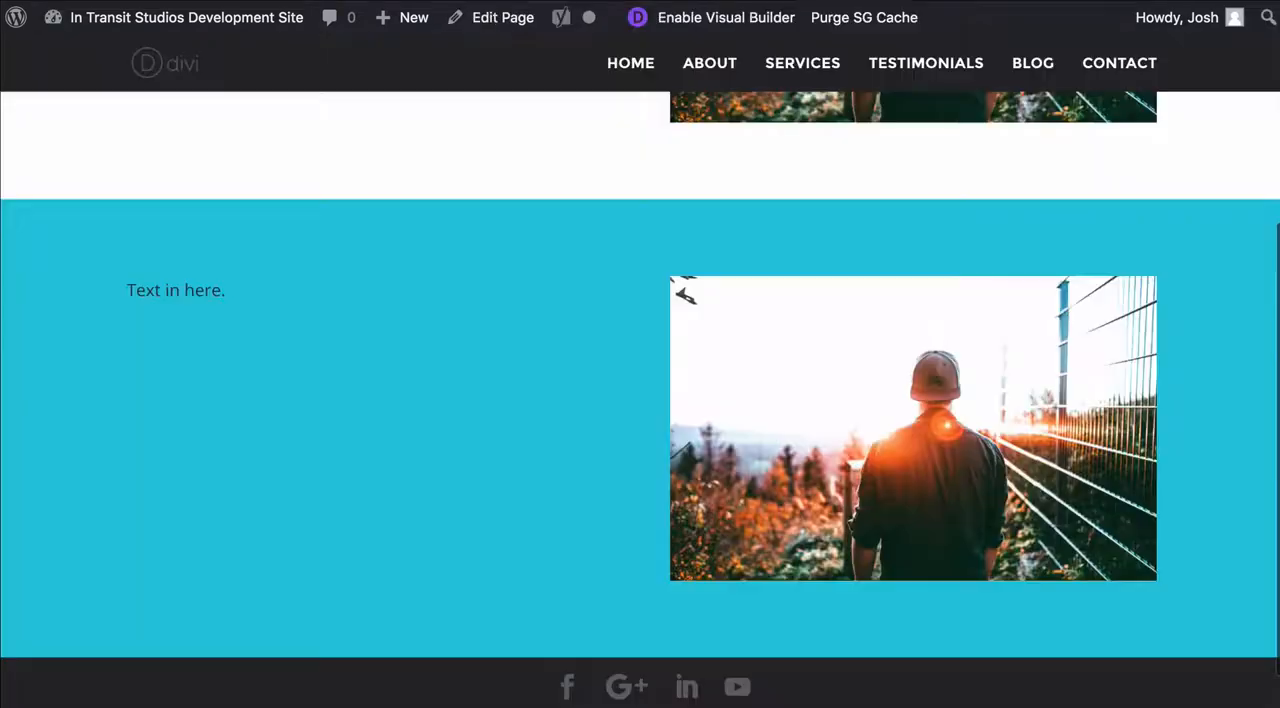
pyautogui.scroll(2, 716, 309)
pyautogui.scroll(-2, 635, 316)
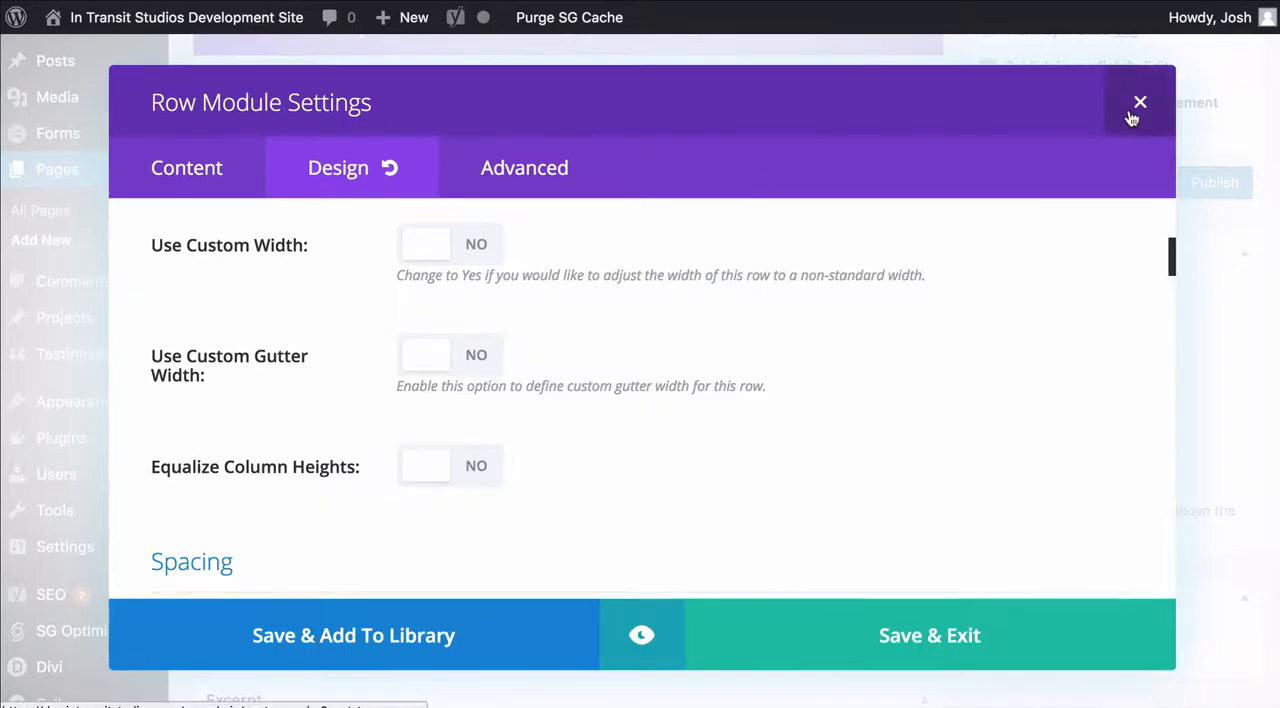
pyautogui.click(1139, 103)
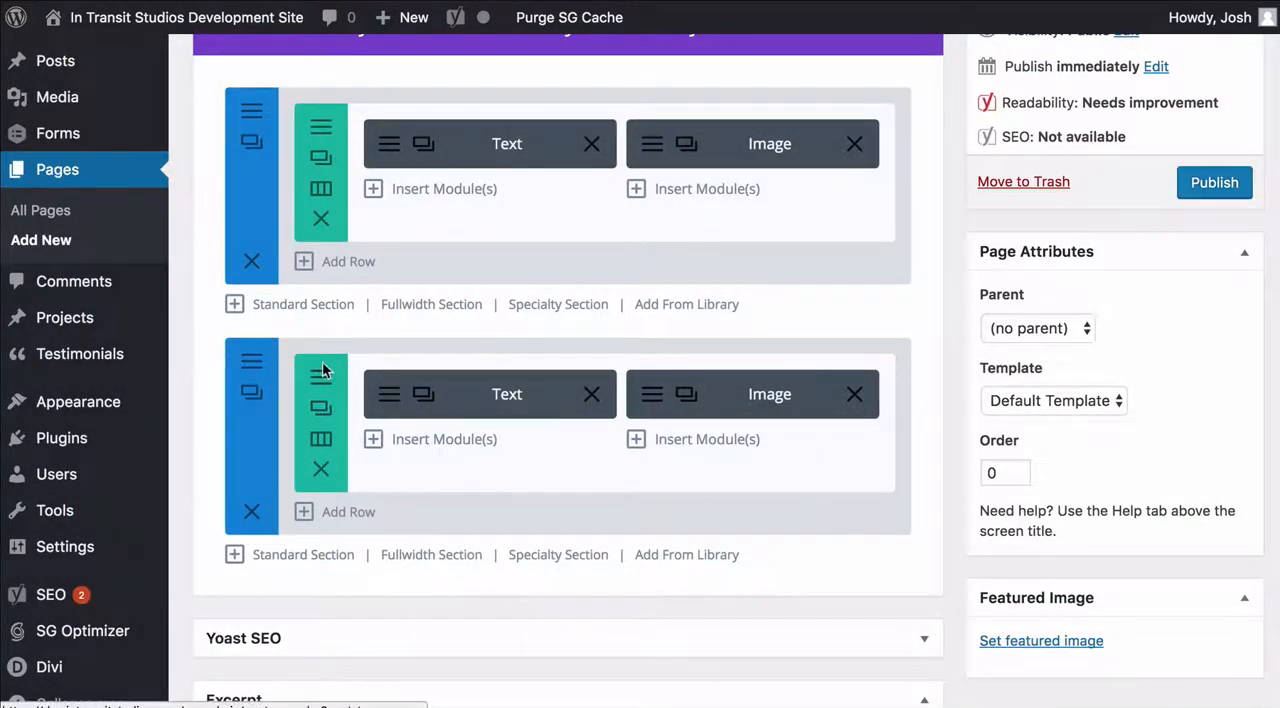
# Enable Equalize Column Heights for the second section's row and save the row settings
pyautogui.click(321, 373)
pyautogui.click(354, 176)
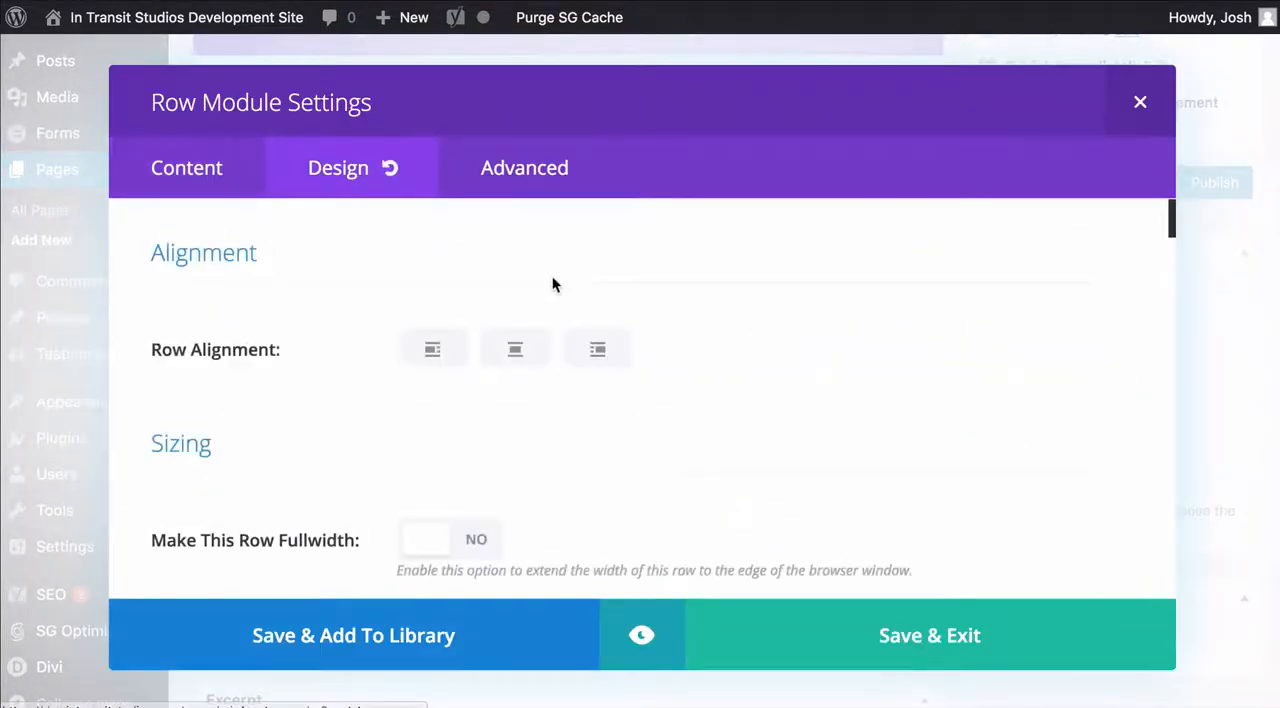
pyautogui.scroll(-10, 552, 285)
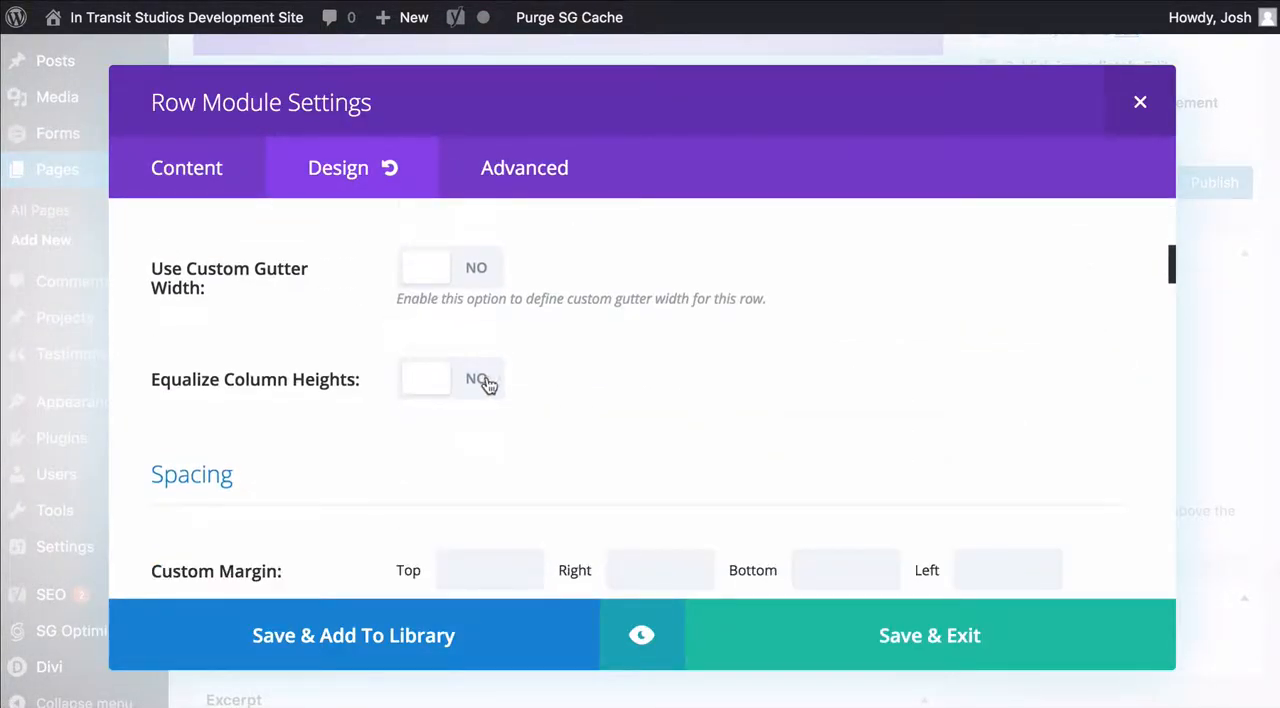
pyautogui.click(487, 385)
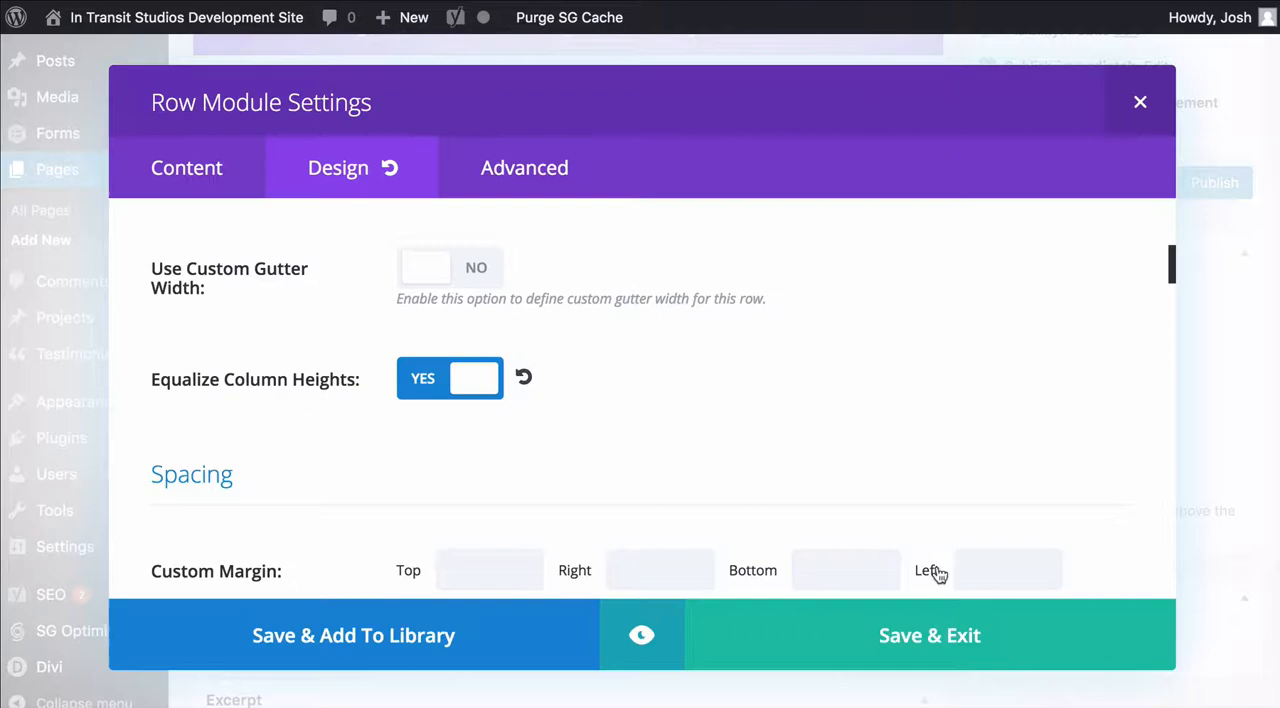
pyautogui.click(937, 631)
# Preview the page and compare the second section's text and image placement with its row in the editor
pyautogui.scroll(3, 950, 470)
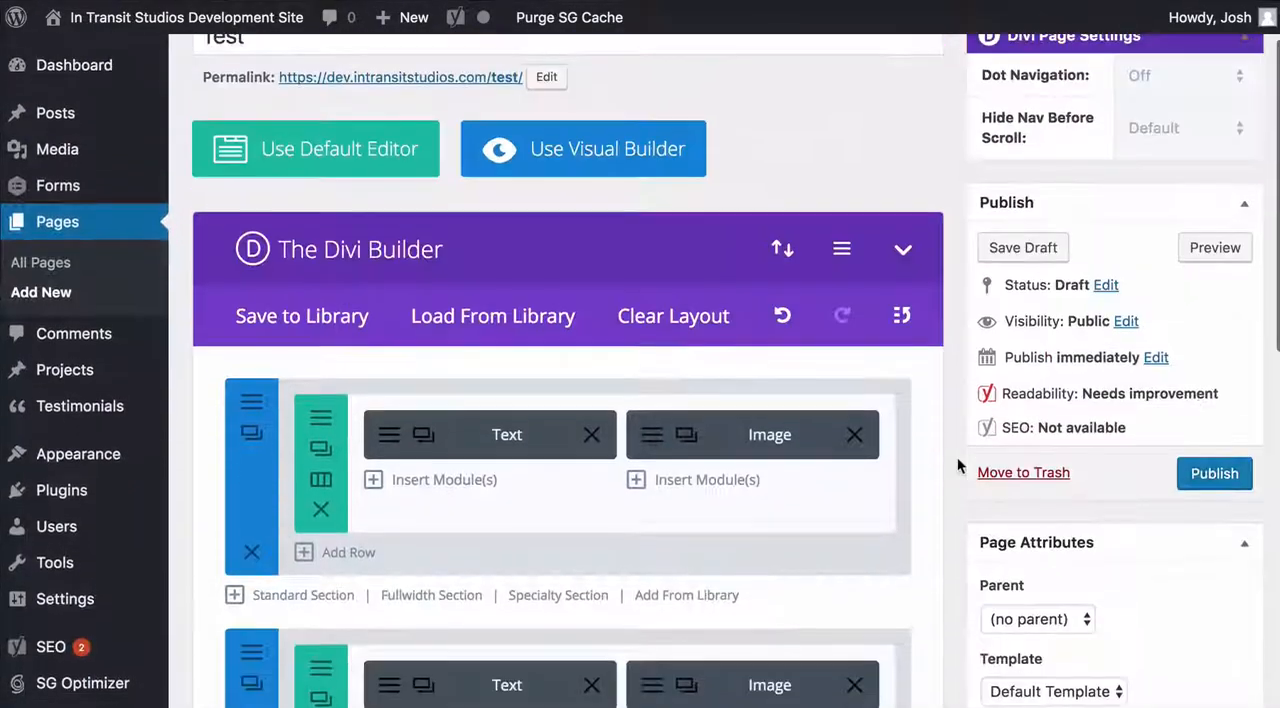
pyautogui.click(1213, 248)
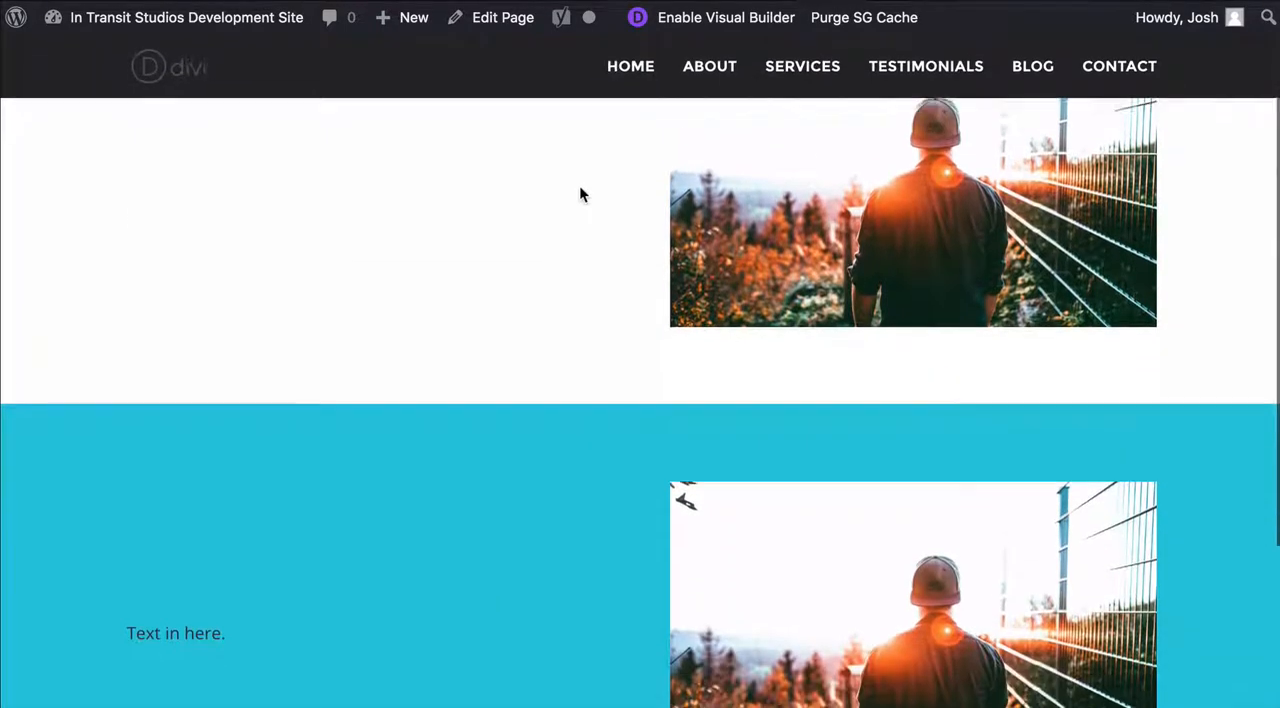
pyautogui.scroll(-1, 579, 185)
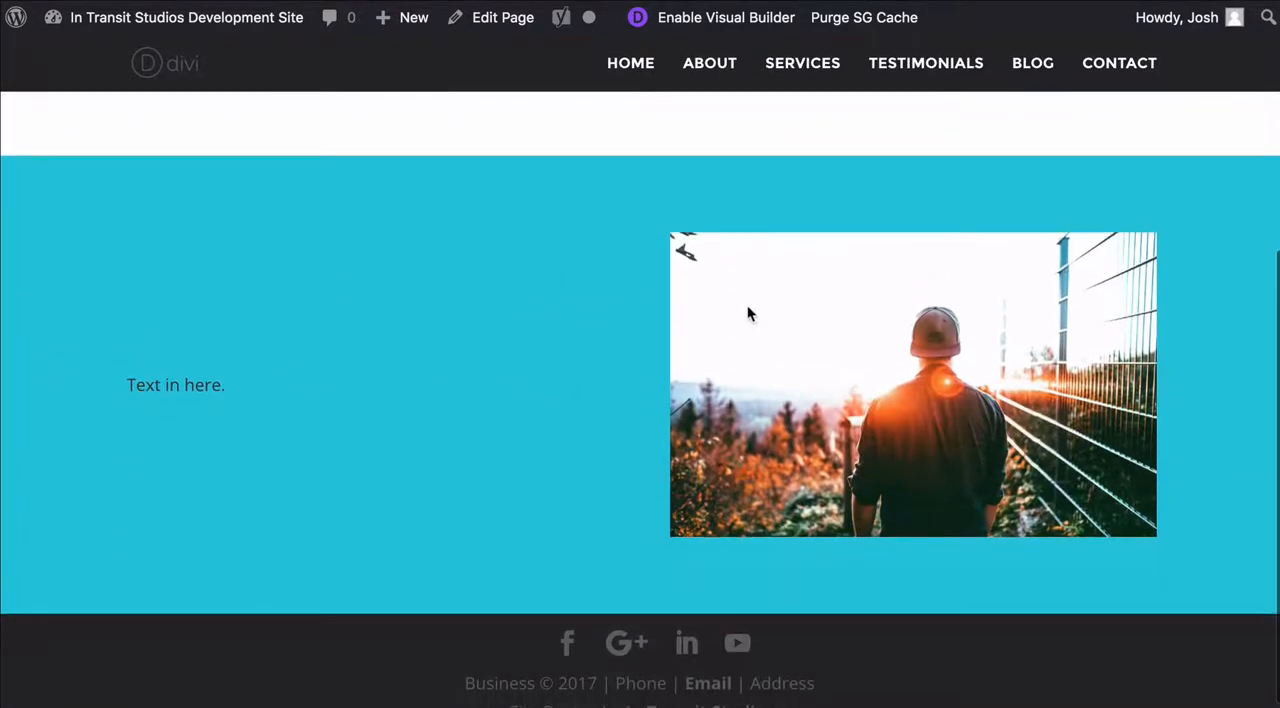
pyautogui.click(575, 2)
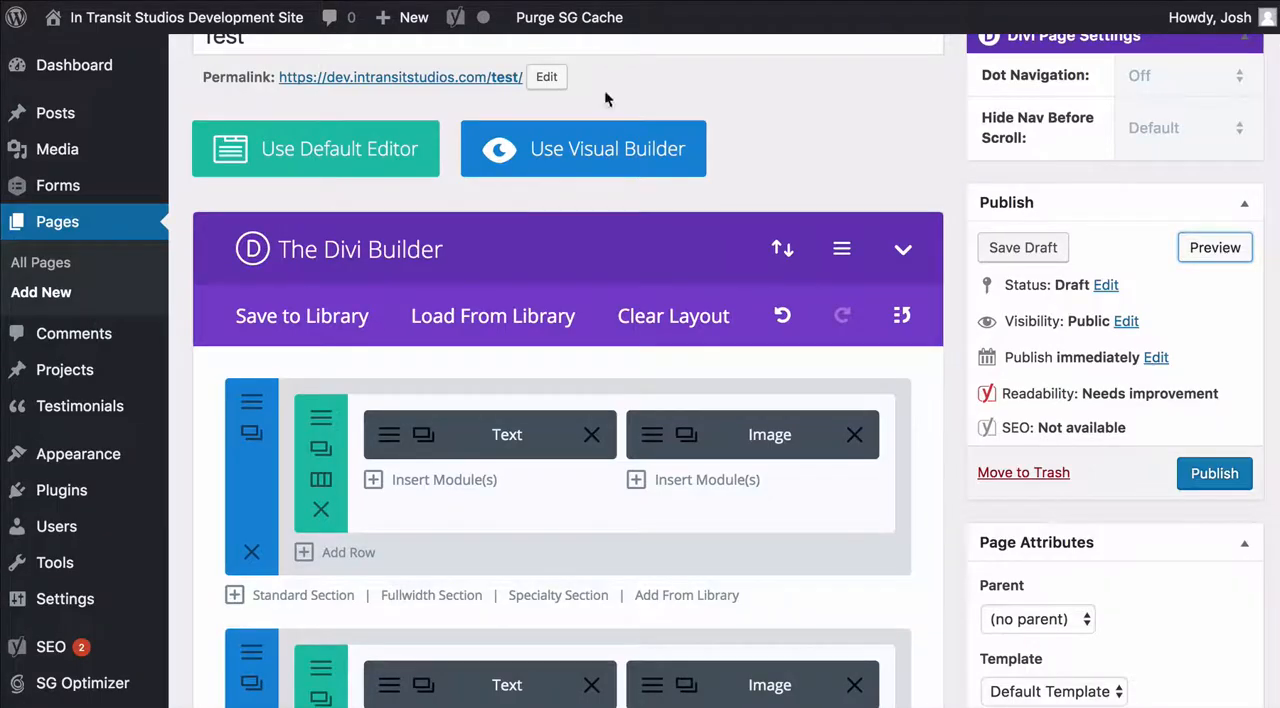
pyautogui.scroll(-4, 634, 103)
pyautogui.scroll(-1, 633, 104)
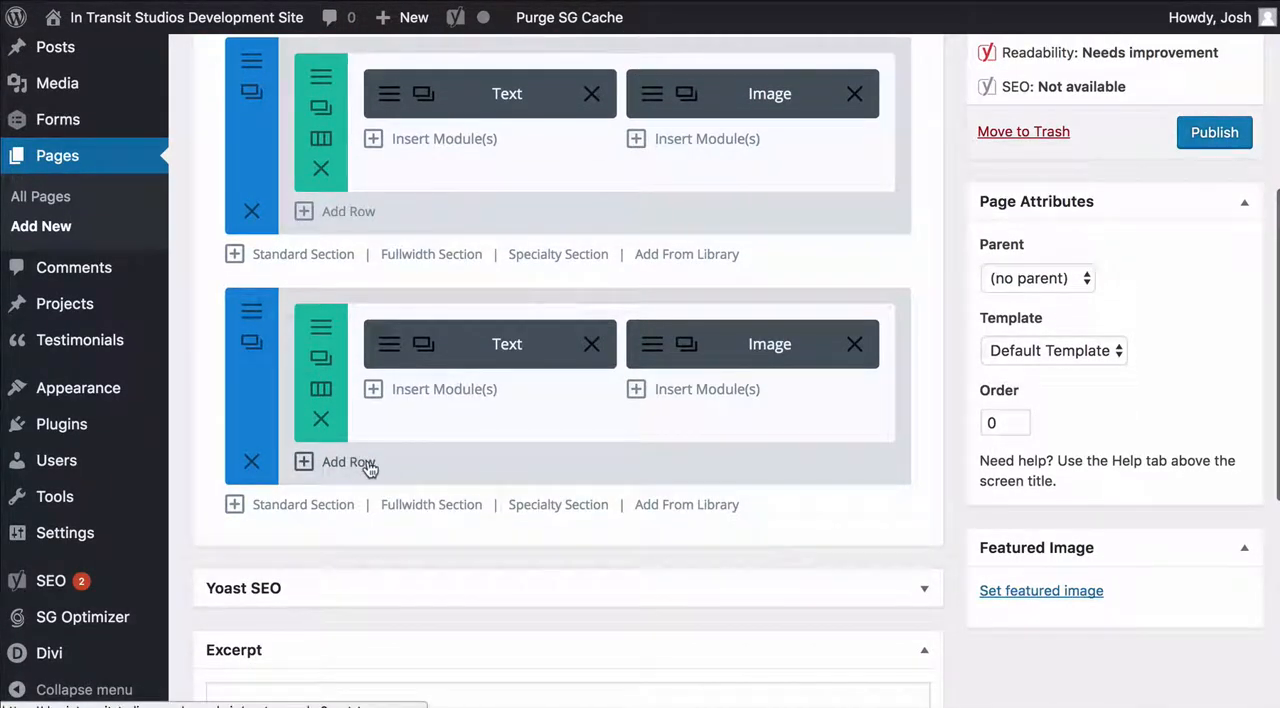
pyautogui.scroll(-1, 394, 424)
pyautogui.scroll(1, 370, 360)
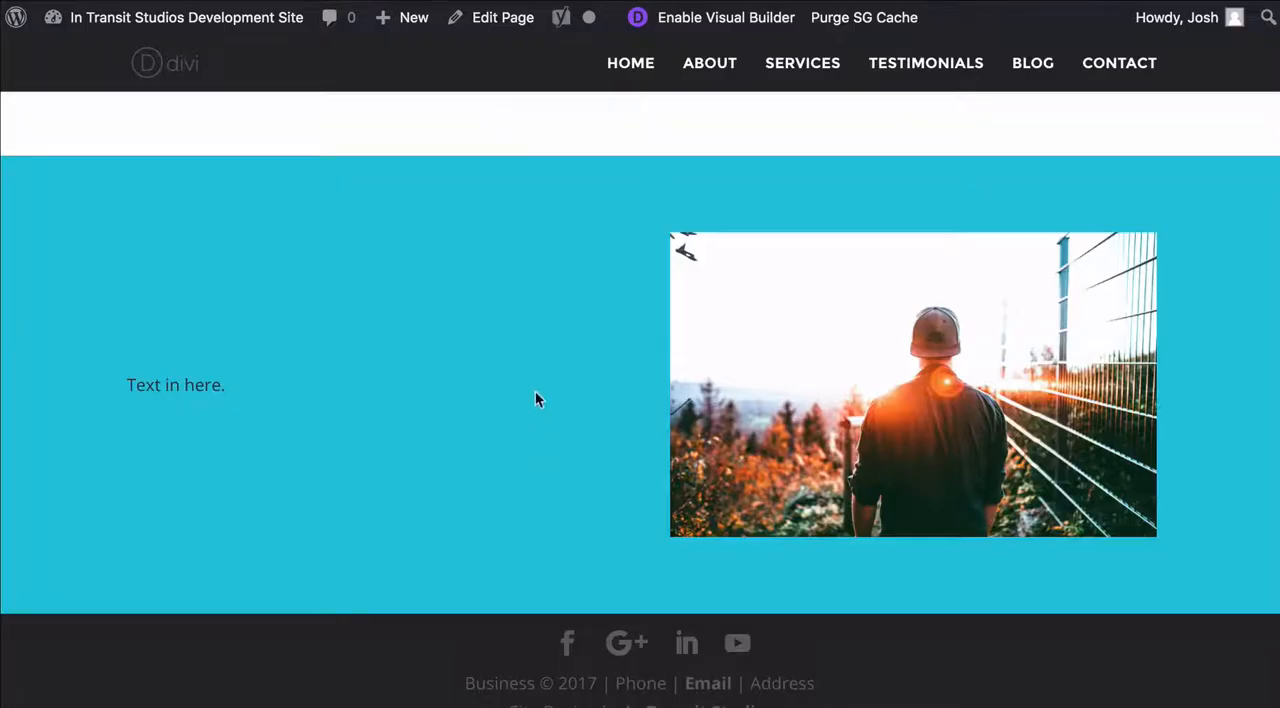
pyautogui.scroll(4, 535, 398)
pyautogui.scroll(-2, 509, 405)
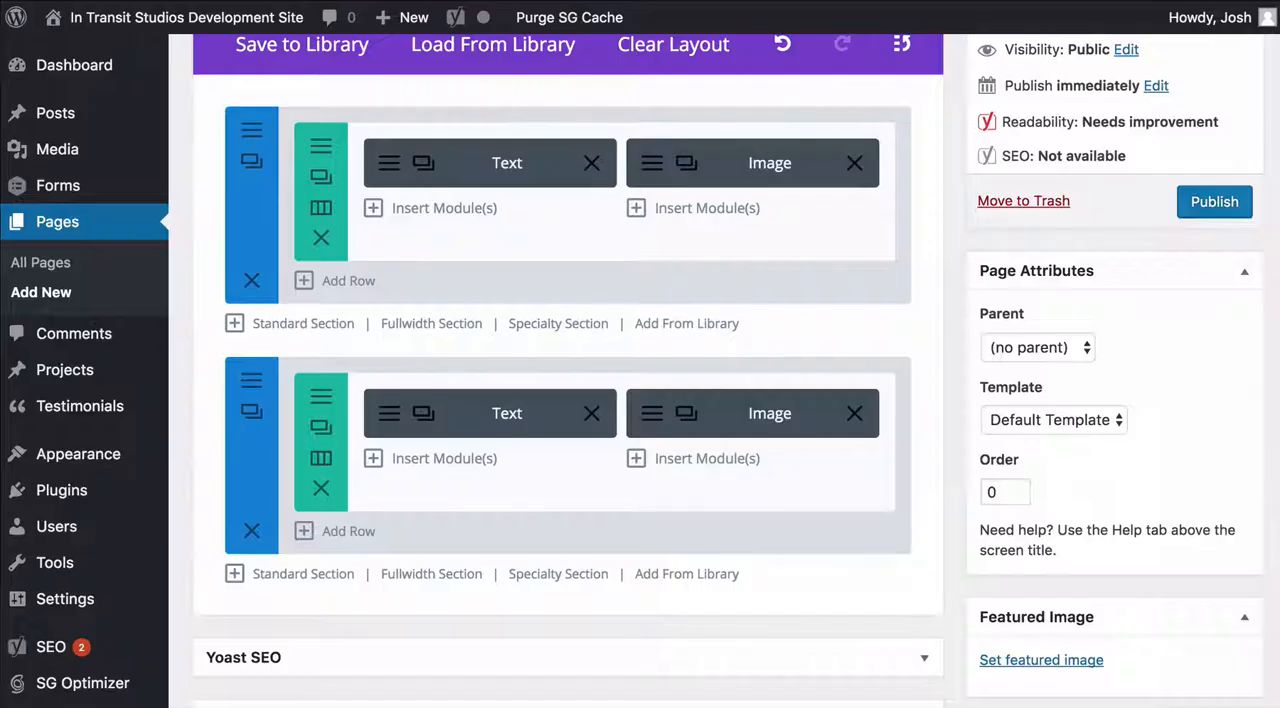
# Add a 1/3 and 2/3 column row to the second section and place a duplicate of the Image module in its 1/3 column
pyautogui.scroll(-4, 500, 160)
pyautogui.click(366, 337)
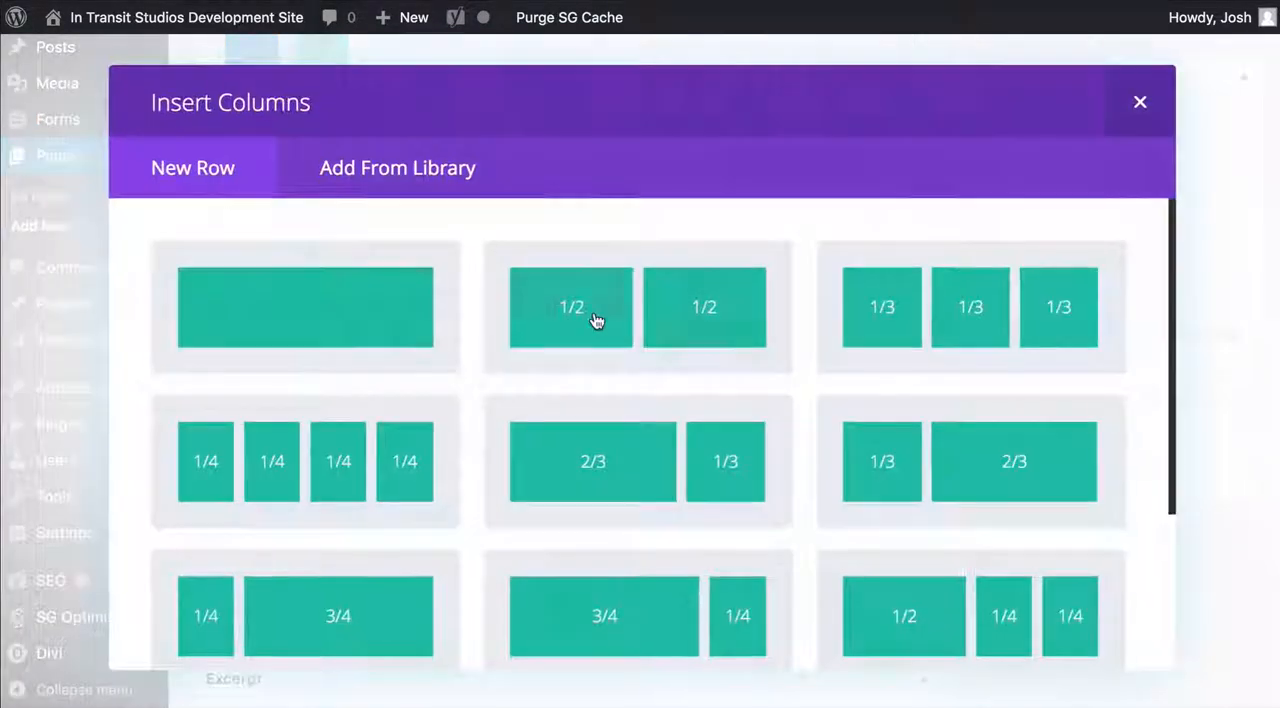
pyautogui.scroll(-2, 594, 312)
pyautogui.click(945, 367)
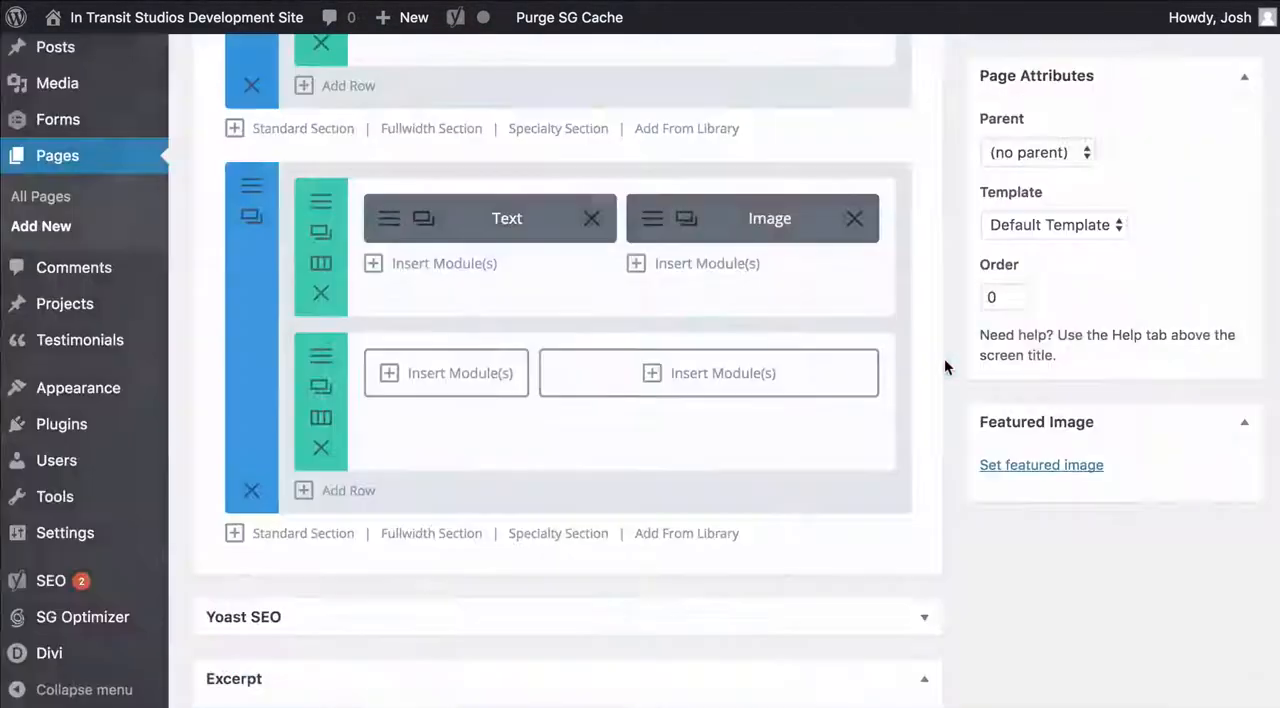
pyautogui.moveTo(682, 220); pyautogui.dragTo(466, 400)
# Replace the duplicated Image module's picture with web-pexels-photo-437350.jpeg from the media library and save the module
pyautogui.click(398, 370)
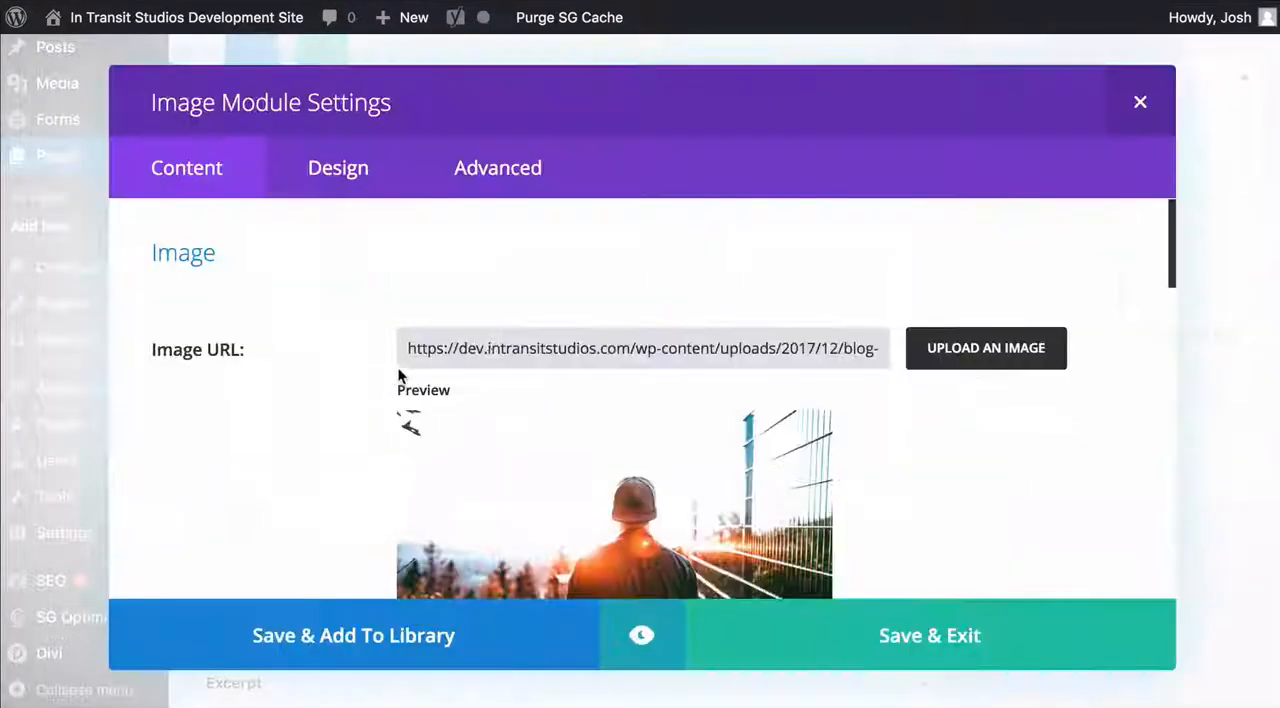
pyautogui.click(1000, 370)
pyautogui.click(668, 434)
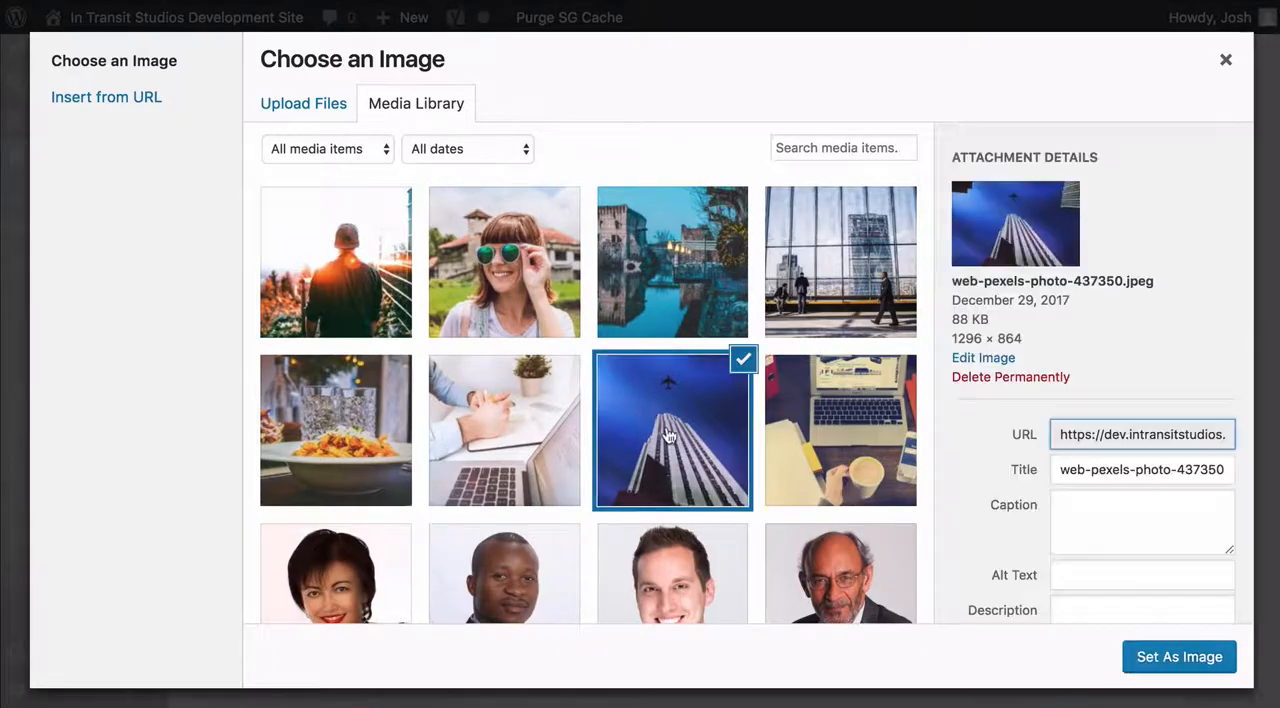
pyautogui.click(1127, 646)
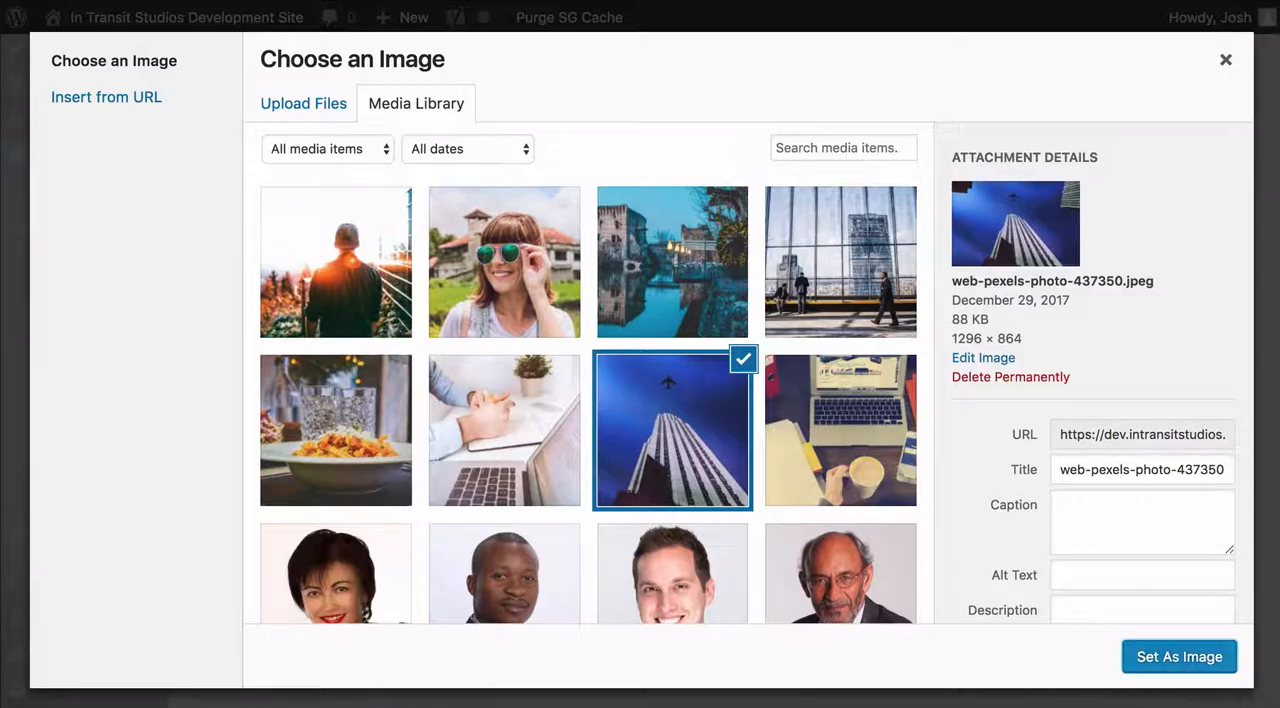
pyautogui.click(1175, 658)
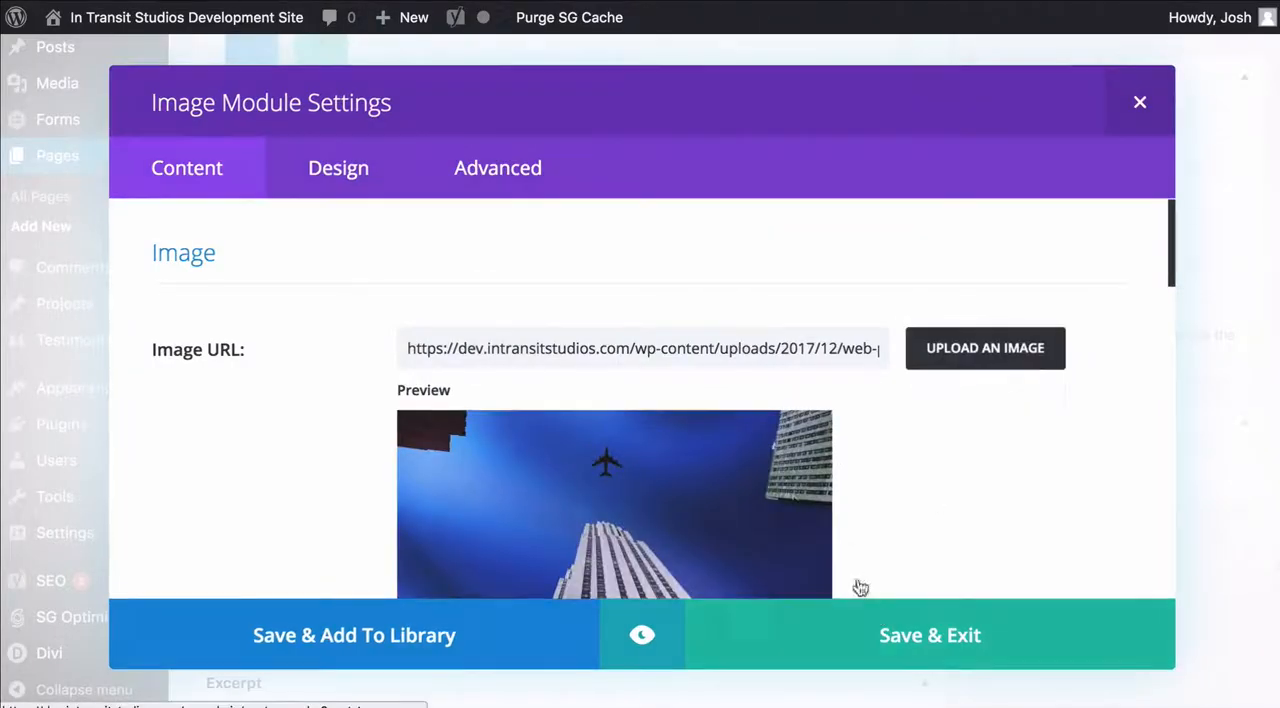
pyautogui.click(862, 625)
# Insert a Blog module in the new row's 2/3 column, showing 1 post from the Blog category, and save it
pyautogui.click(700, 380)
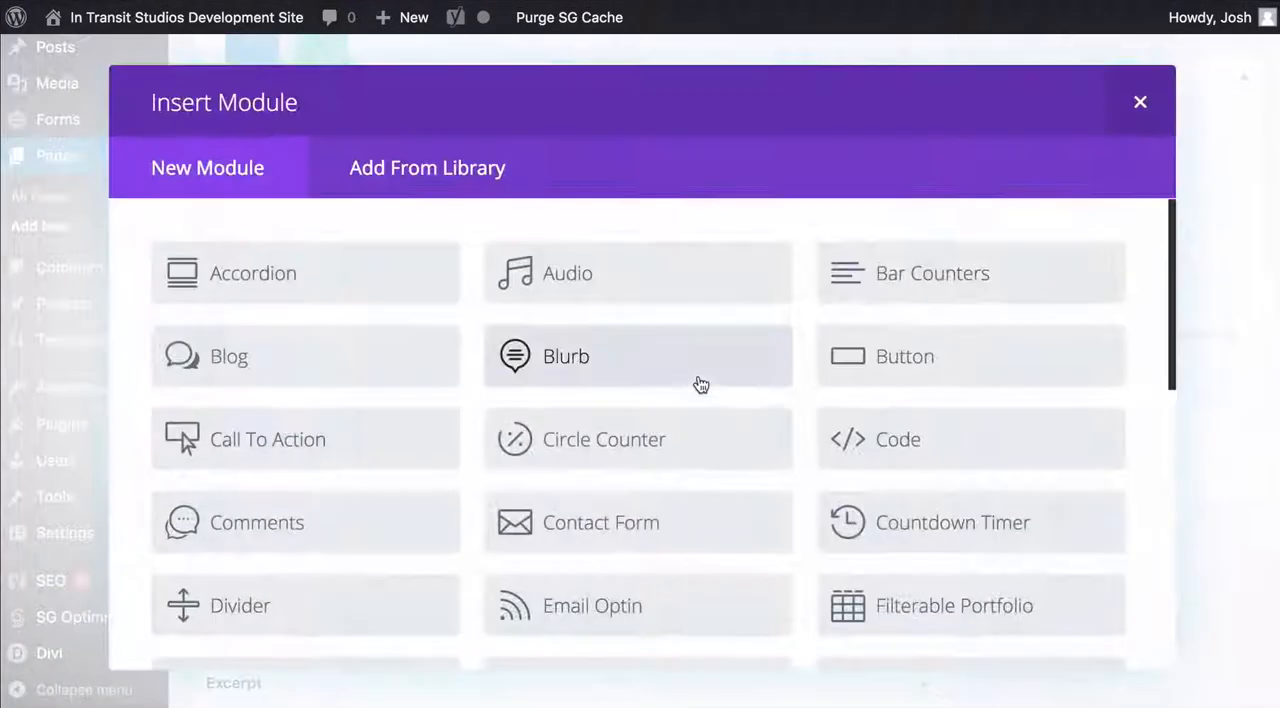
pyautogui.scroll(-1, 637, 320)
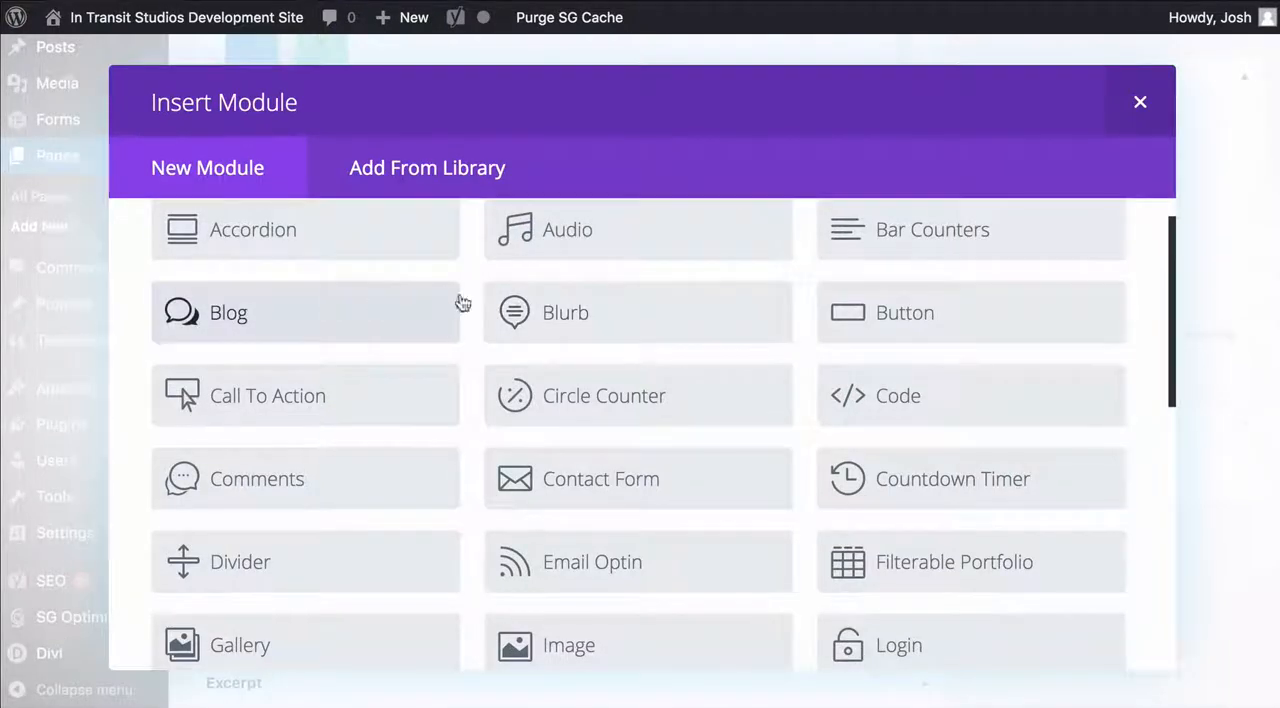
pyautogui.scroll(1, 555, 310)
pyautogui.click(283, 386)
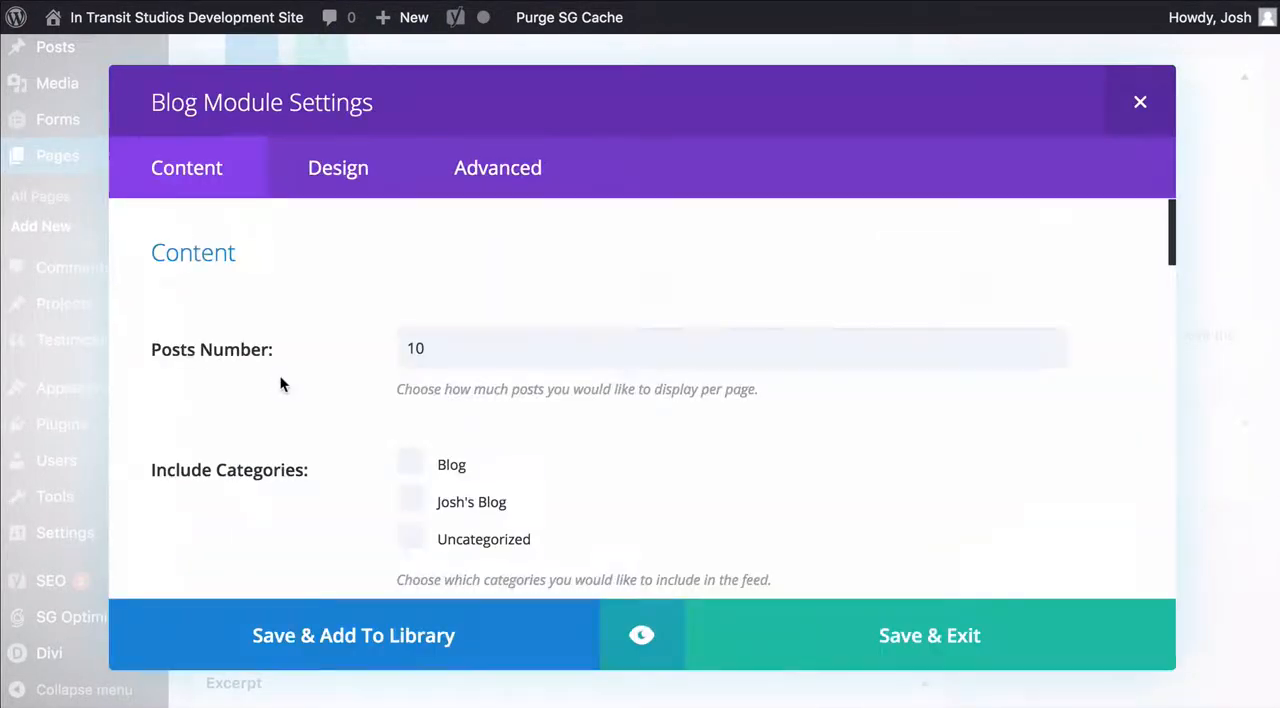
pyautogui.doubleClick(423, 352)
pyautogui.write('1')
pyautogui.scroll(-2, 553, 317)
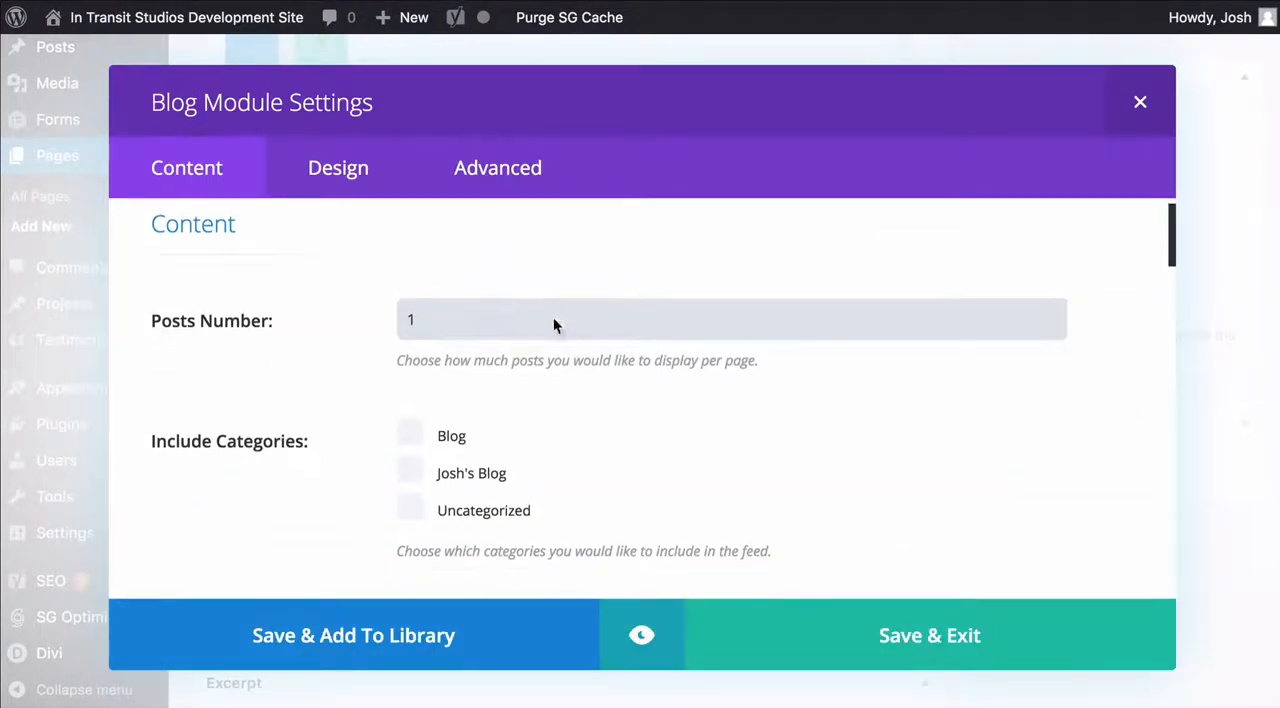
pyautogui.click(452, 392)
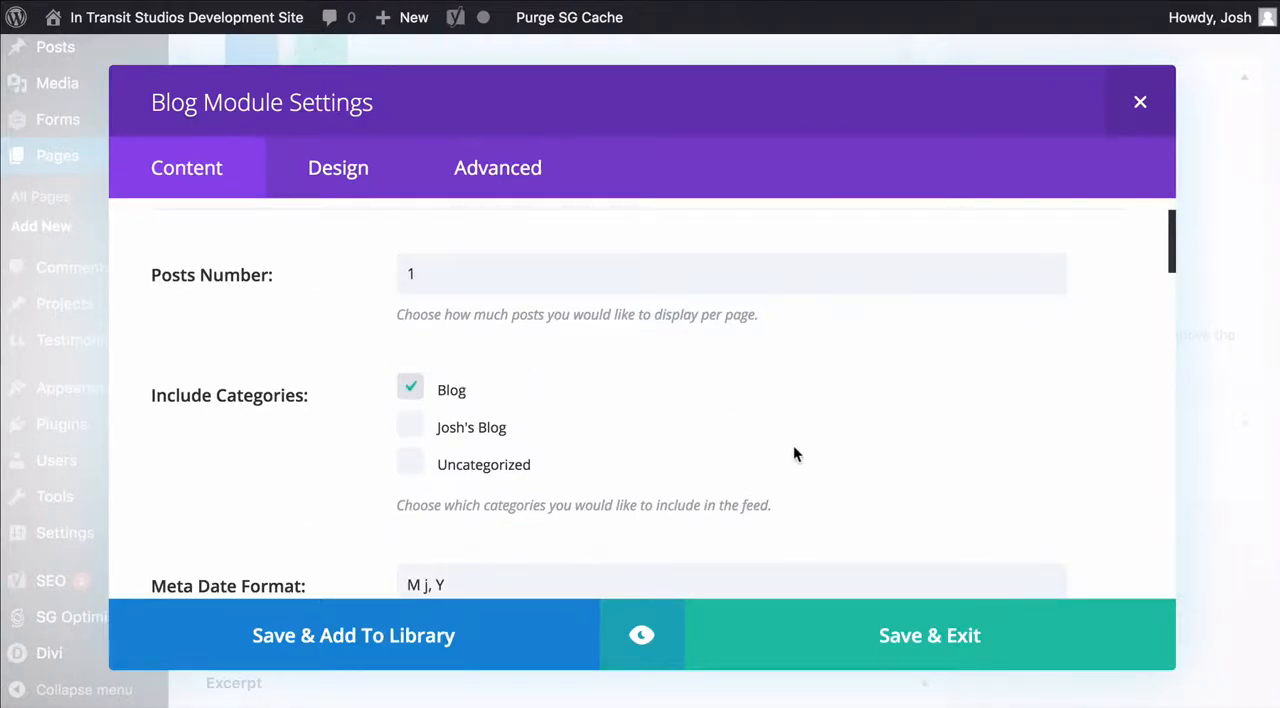
pyautogui.click(937, 632)
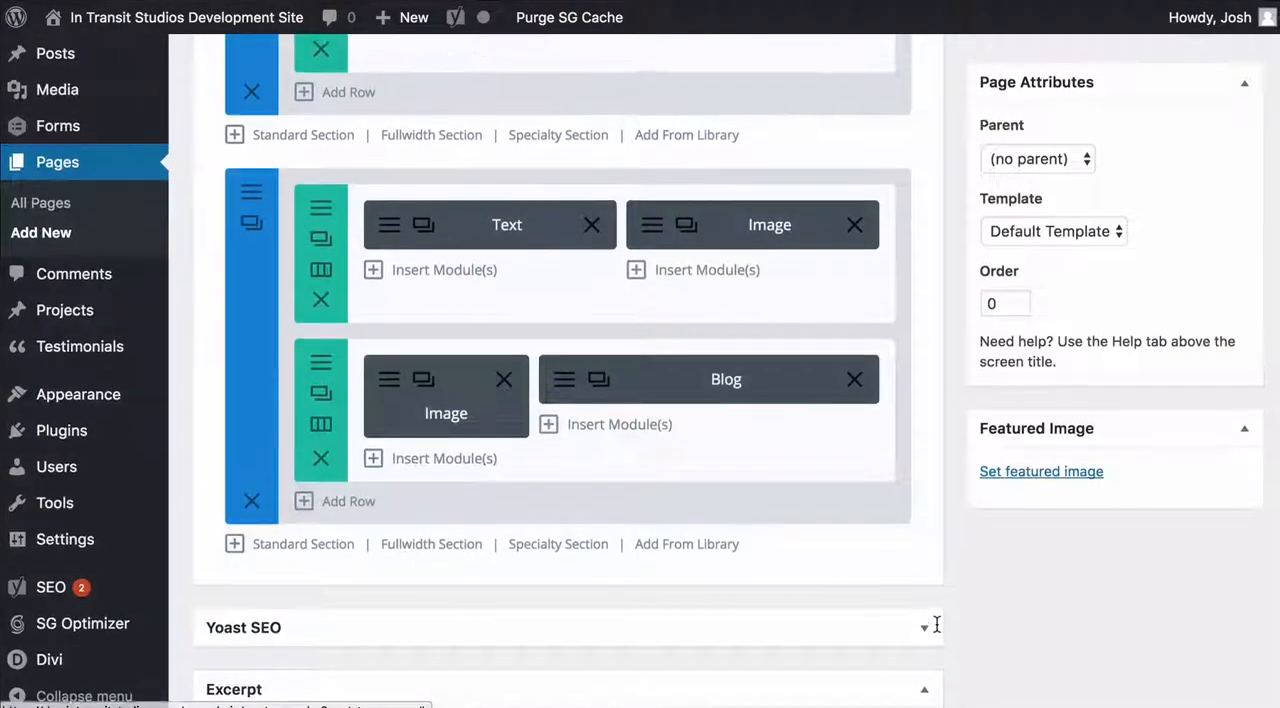
# Preview the page and examine the second section with its new image and blog row
pyautogui.scroll(3, 1228, 213)
pyautogui.click(1215, 49)
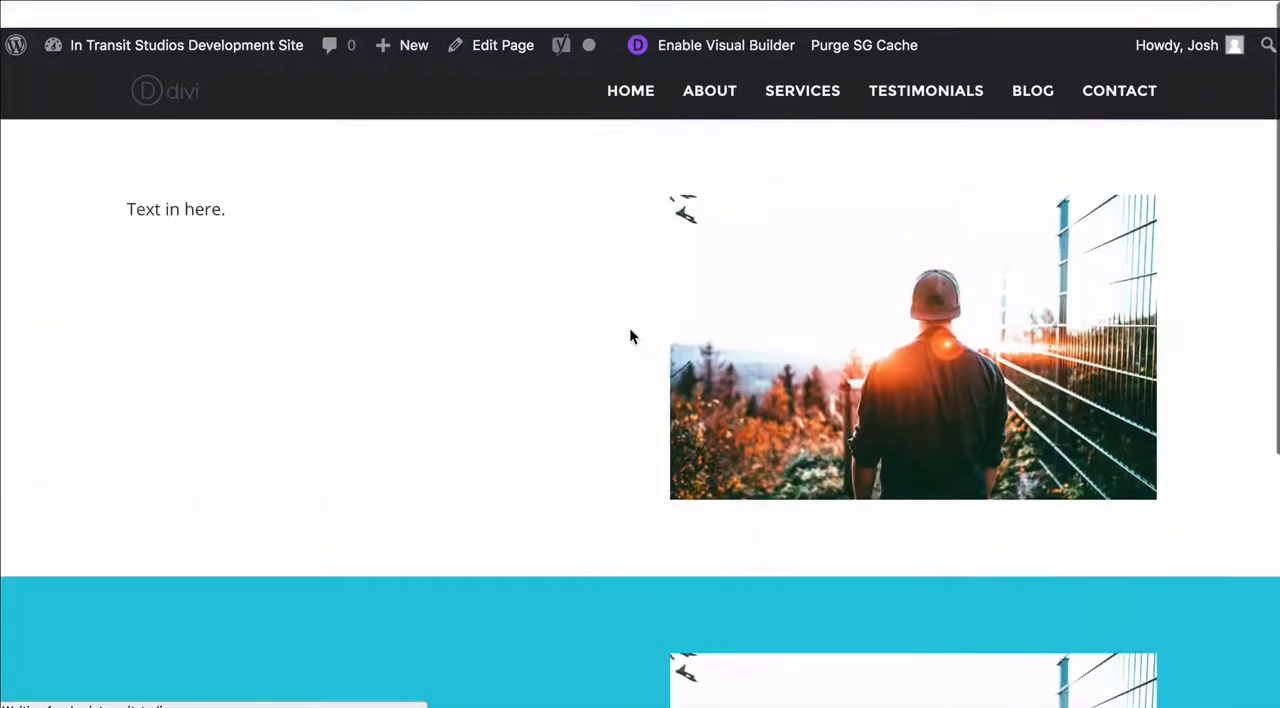
pyautogui.scroll(-2, 586, 297)
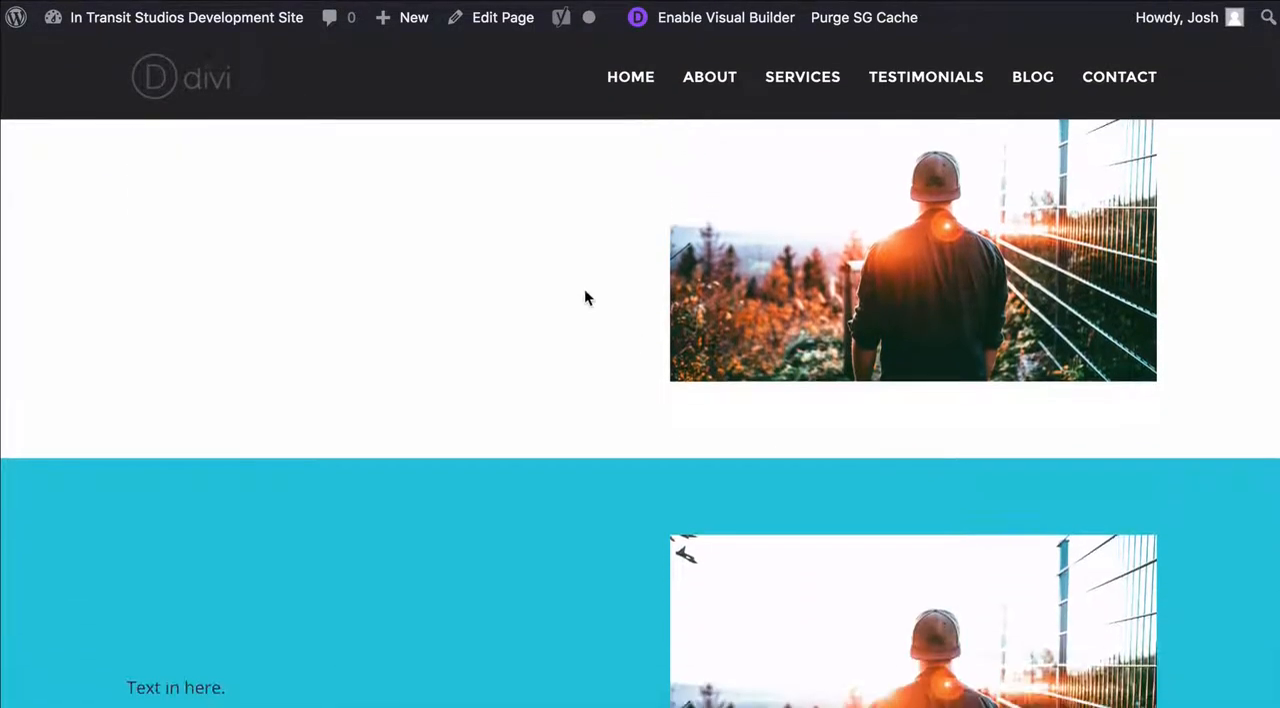
pyautogui.scroll(2, 391, 251)
pyautogui.scroll(-3, 903, 378)
pyautogui.scroll(-3, 903, 378)
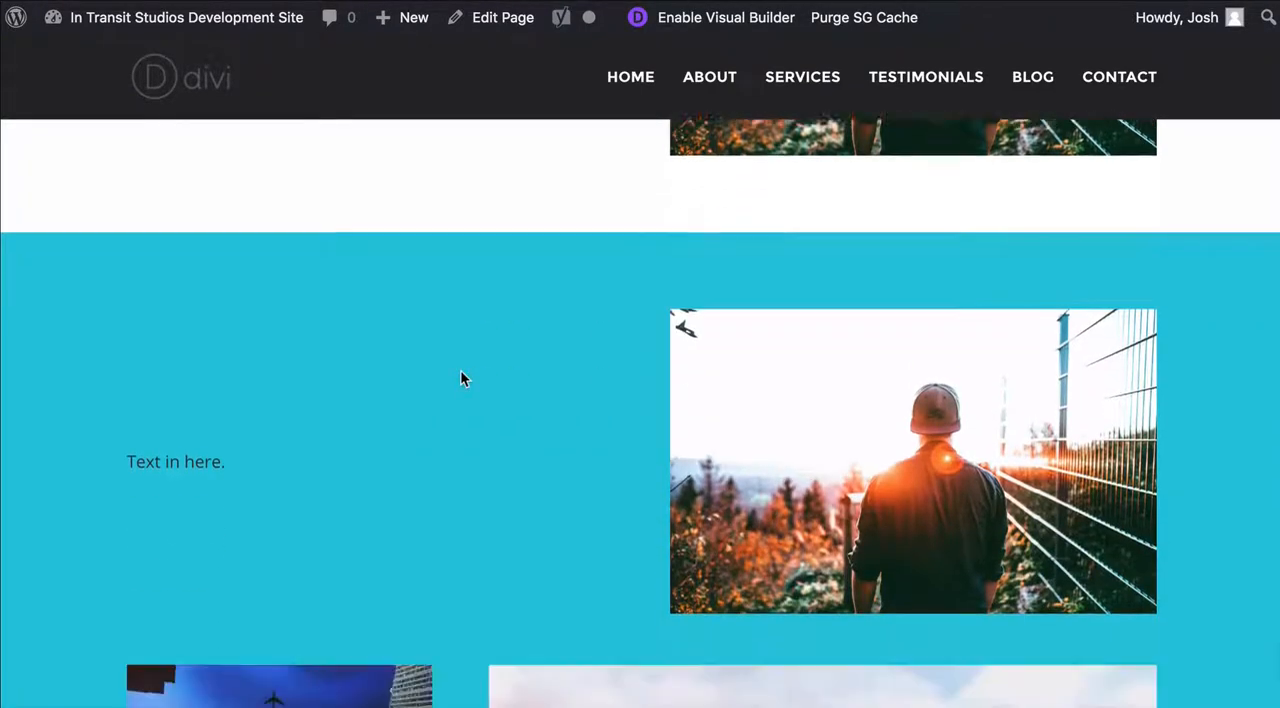
# Examine the second section's text, image and blog rows in the page preview
pyautogui.scroll(-2, 689, 342)
pyautogui.scroll(-3, 689, 334)
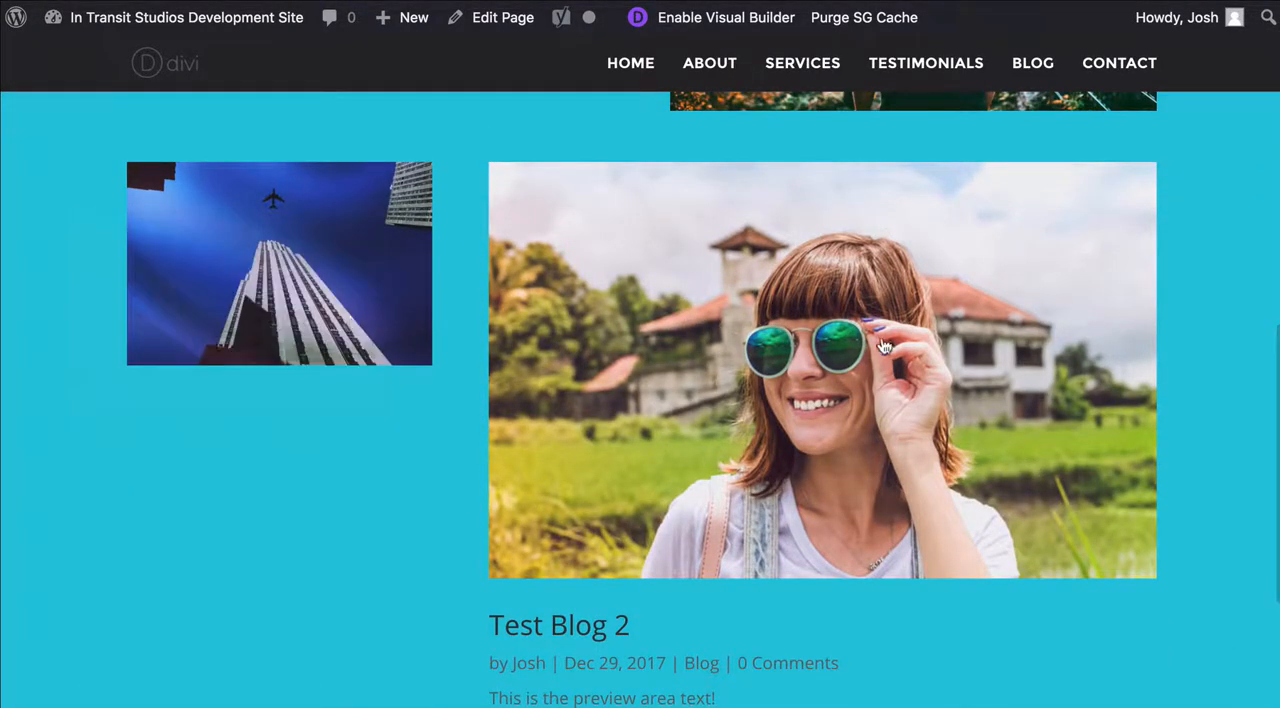
pyautogui.scroll(-2, 891, 346)
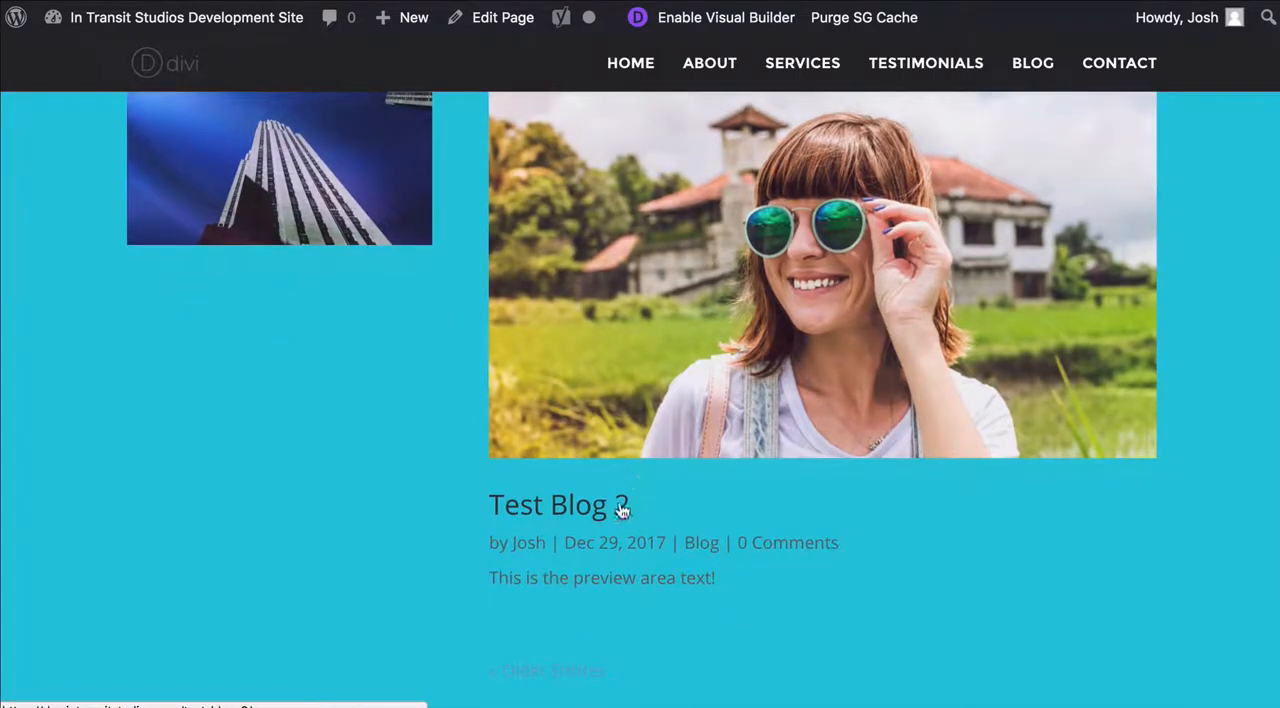
pyautogui.scroll(5, 730, 545)
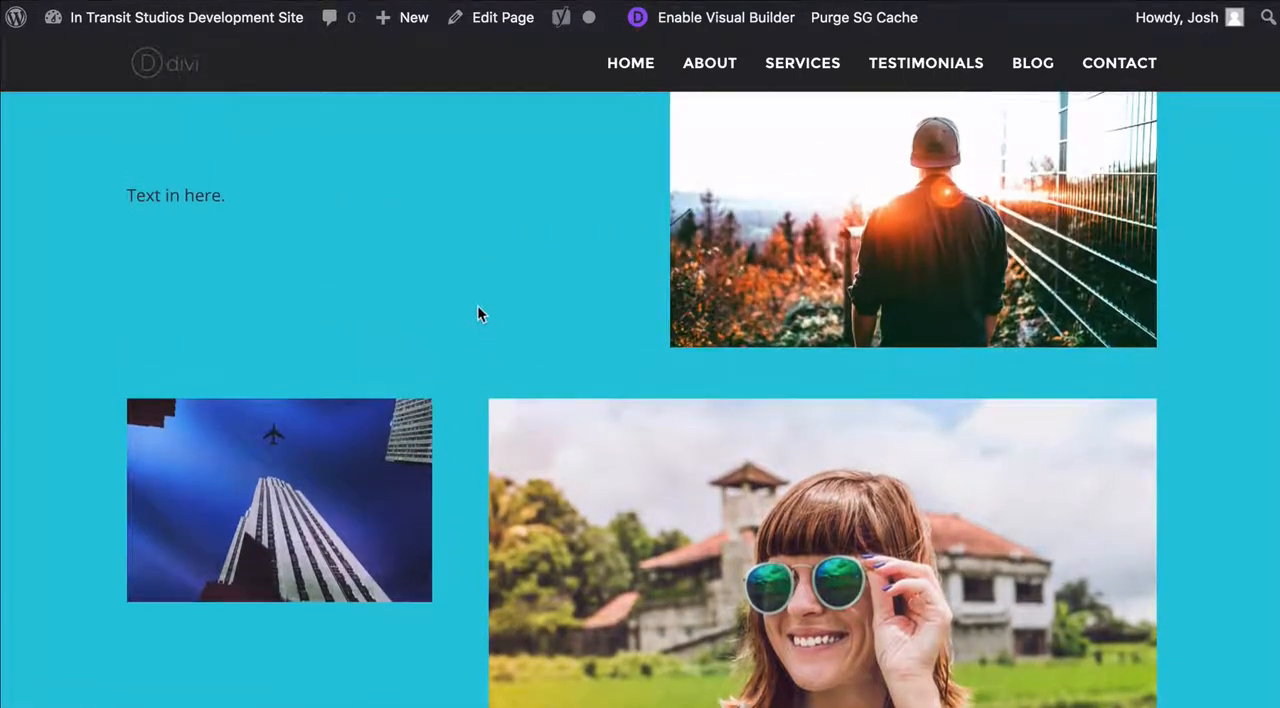
pyautogui.scroll(-4, 540, 417)
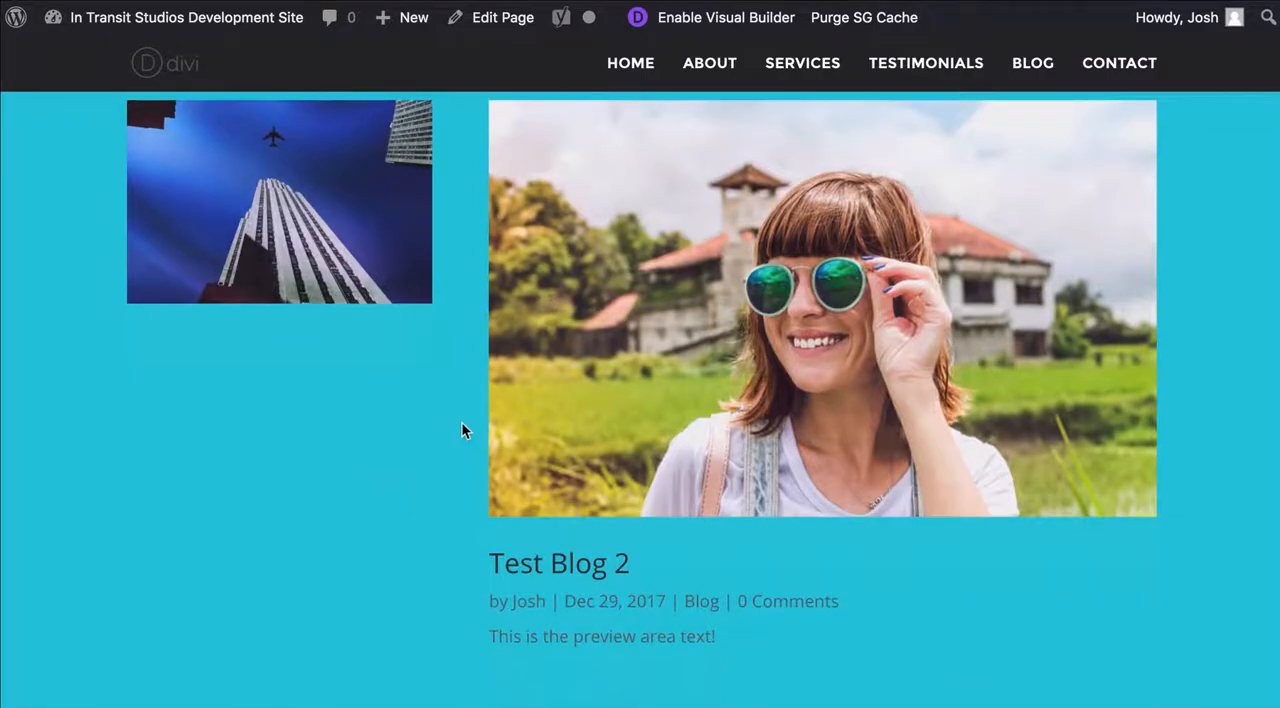
pyautogui.scroll(1, 463, 431)
pyautogui.scroll(3, 461, 421)
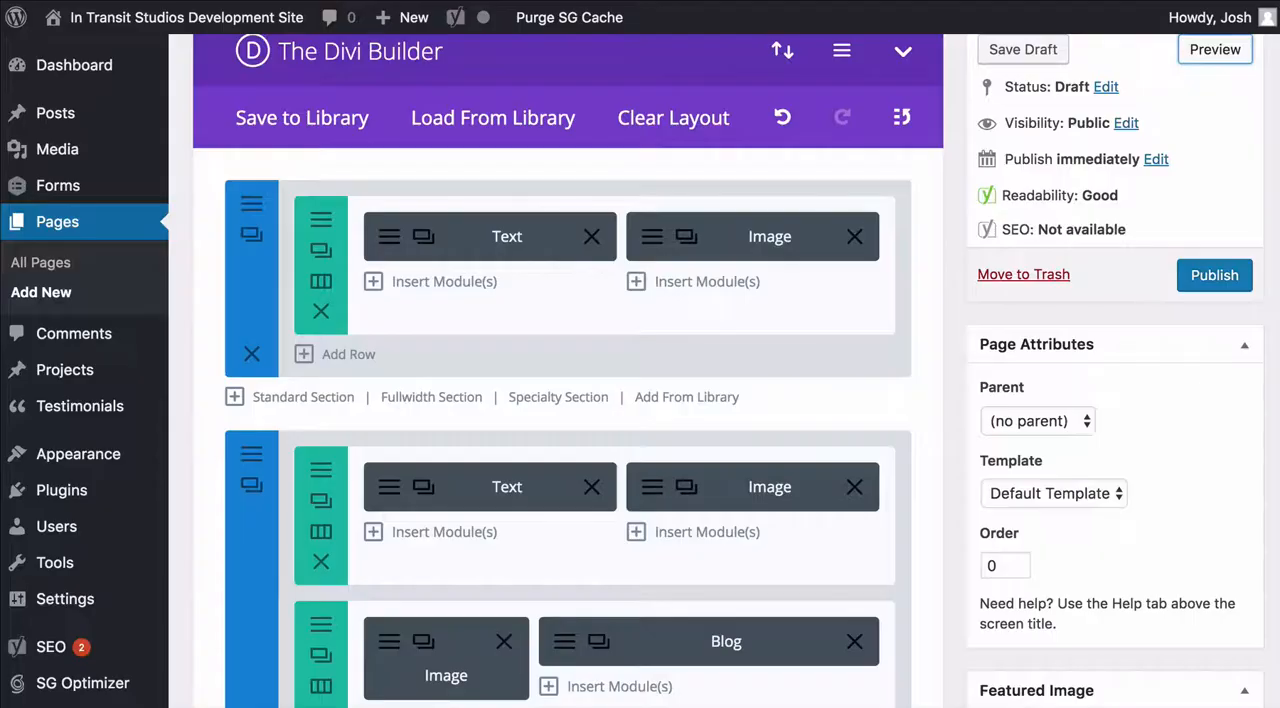
# Add a standard section below the second section without choosing a column layout for its row
pyautogui.scroll(-4, 640, 199)
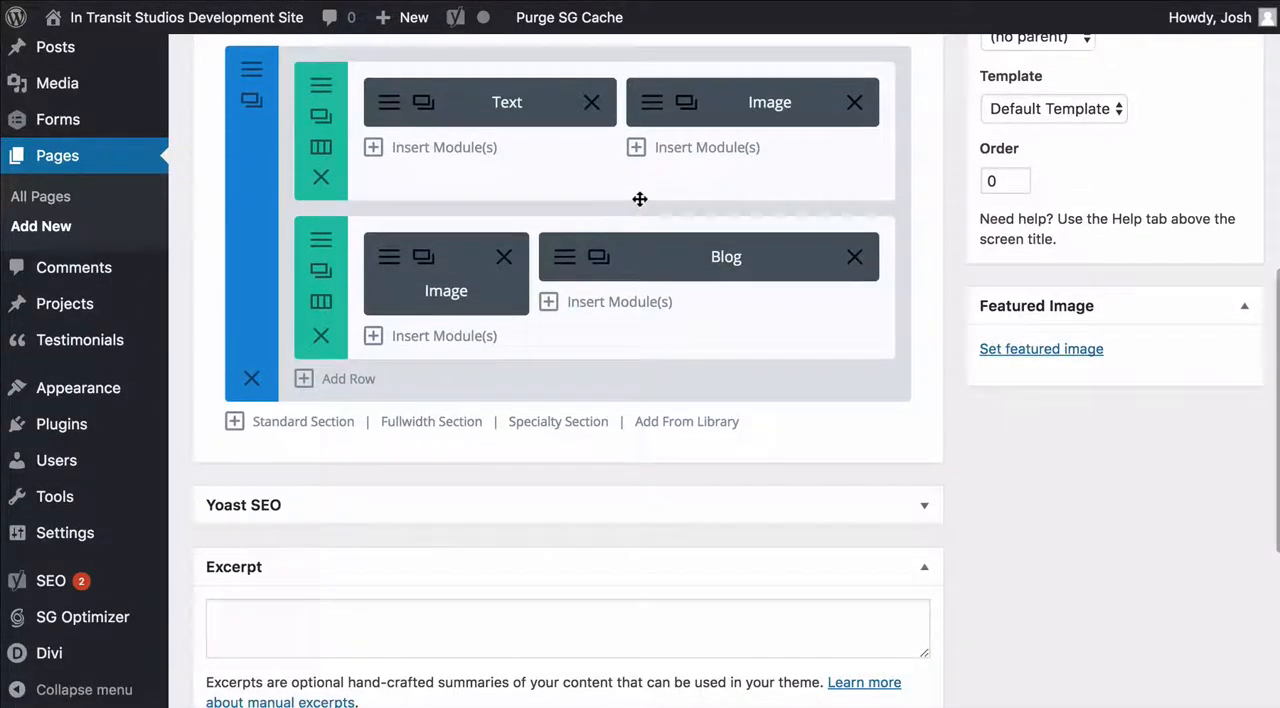
pyautogui.scroll(2, 603, 302)
pyautogui.scroll(-1, 600, 294)
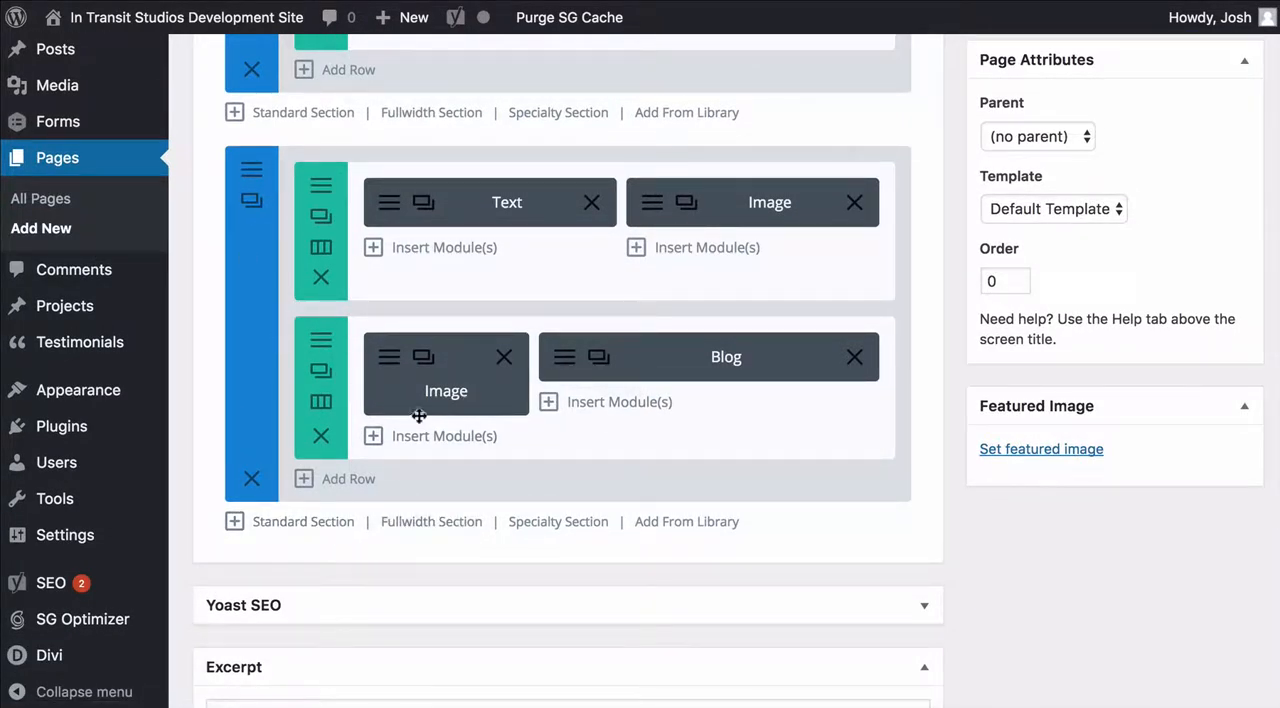
pyautogui.scroll(4, 617, 391)
pyautogui.scroll(-2, 614, 391)
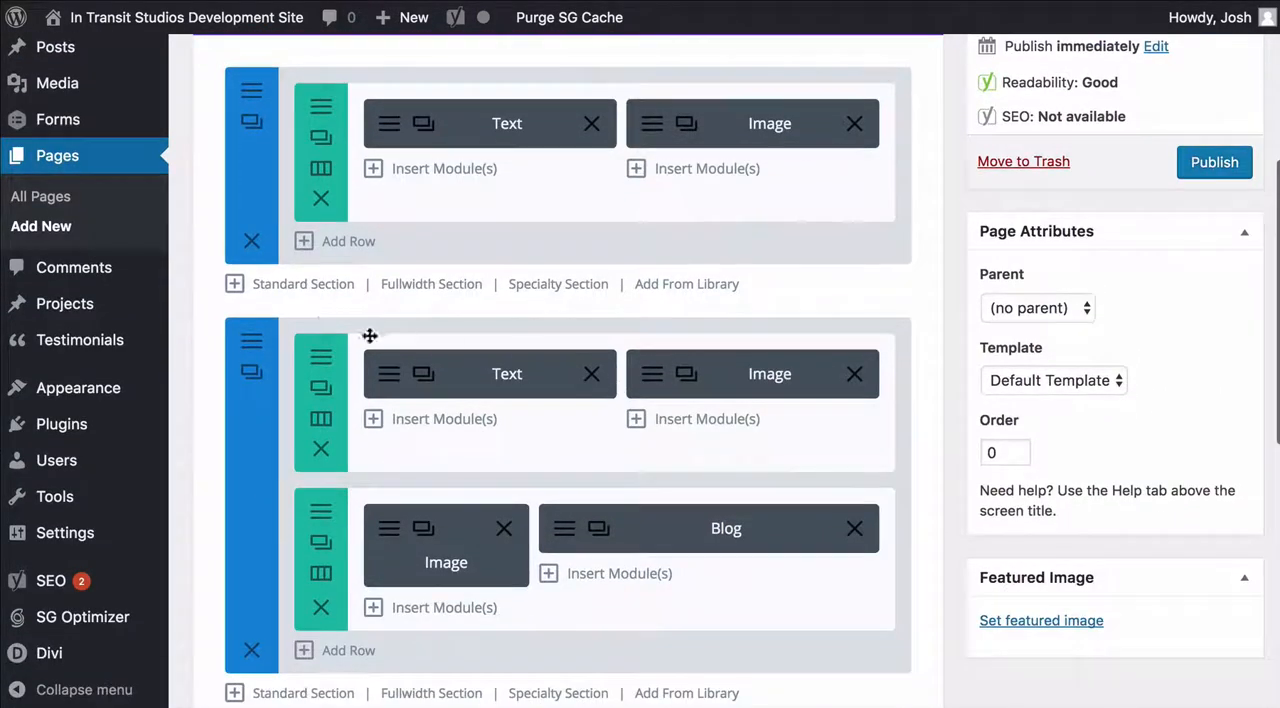
pyautogui.scroll(-4, 420, 294)
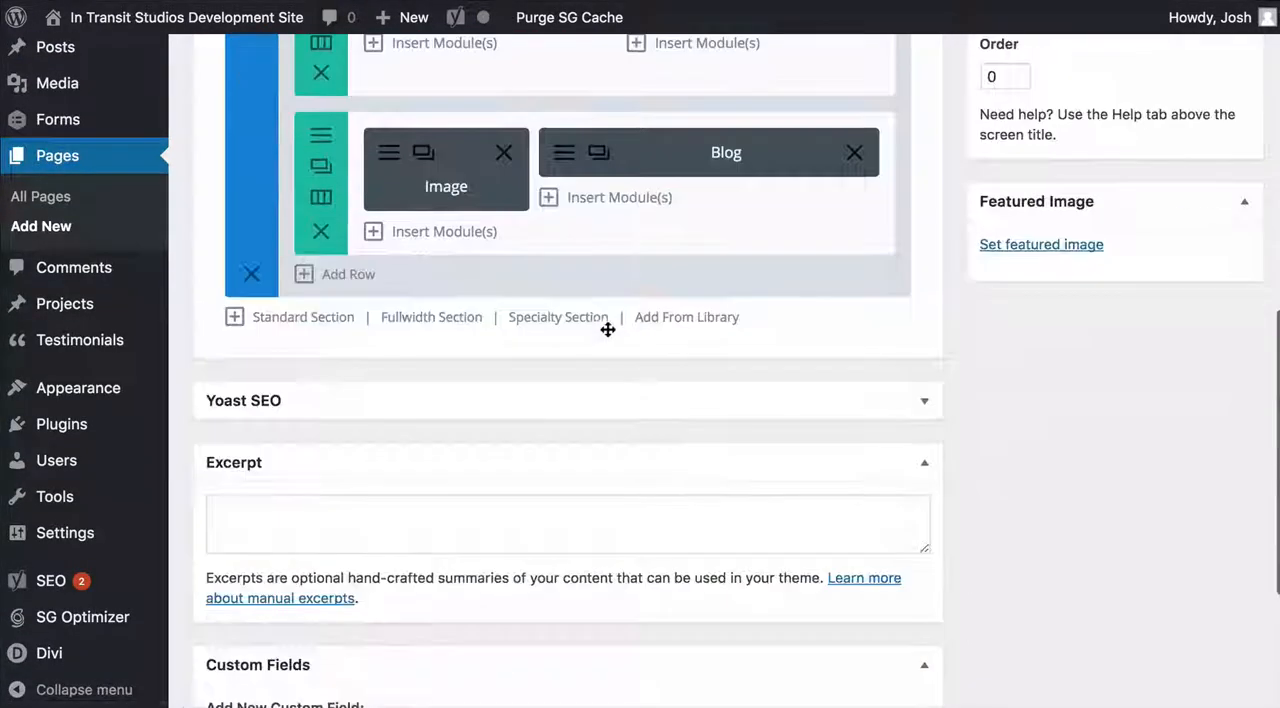
pyautogui.click(355, 318)
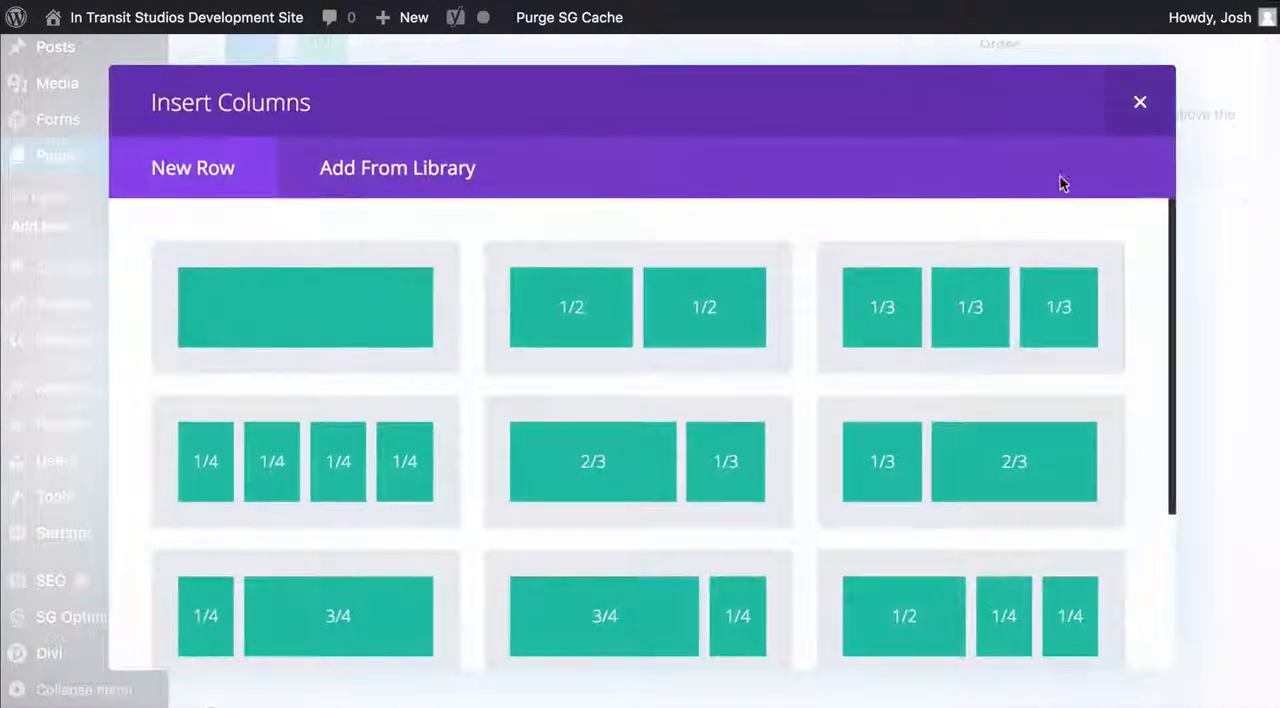
pyautogui.click(1139, 107)
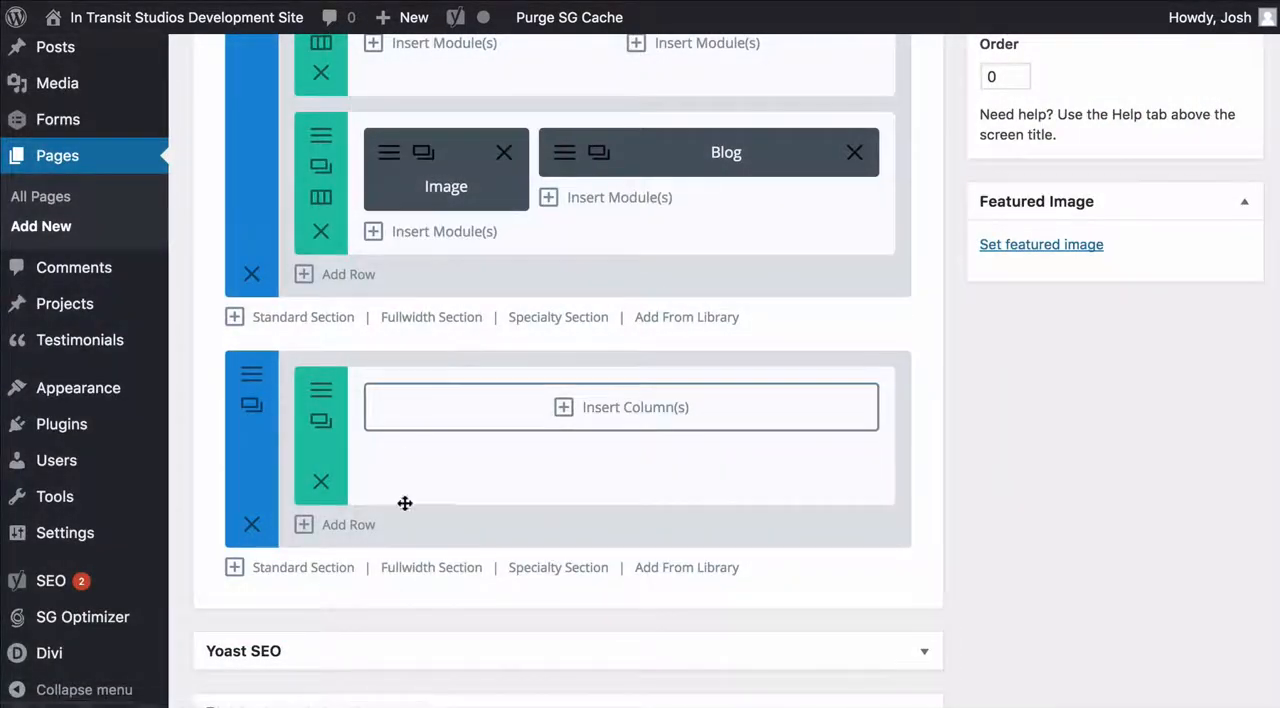
# Add a fullwidth section below the new standard section to view its available modules, and delete that section
pyautogui.click(431, 567)
pyautogui.scroll(-2, 413, 567)
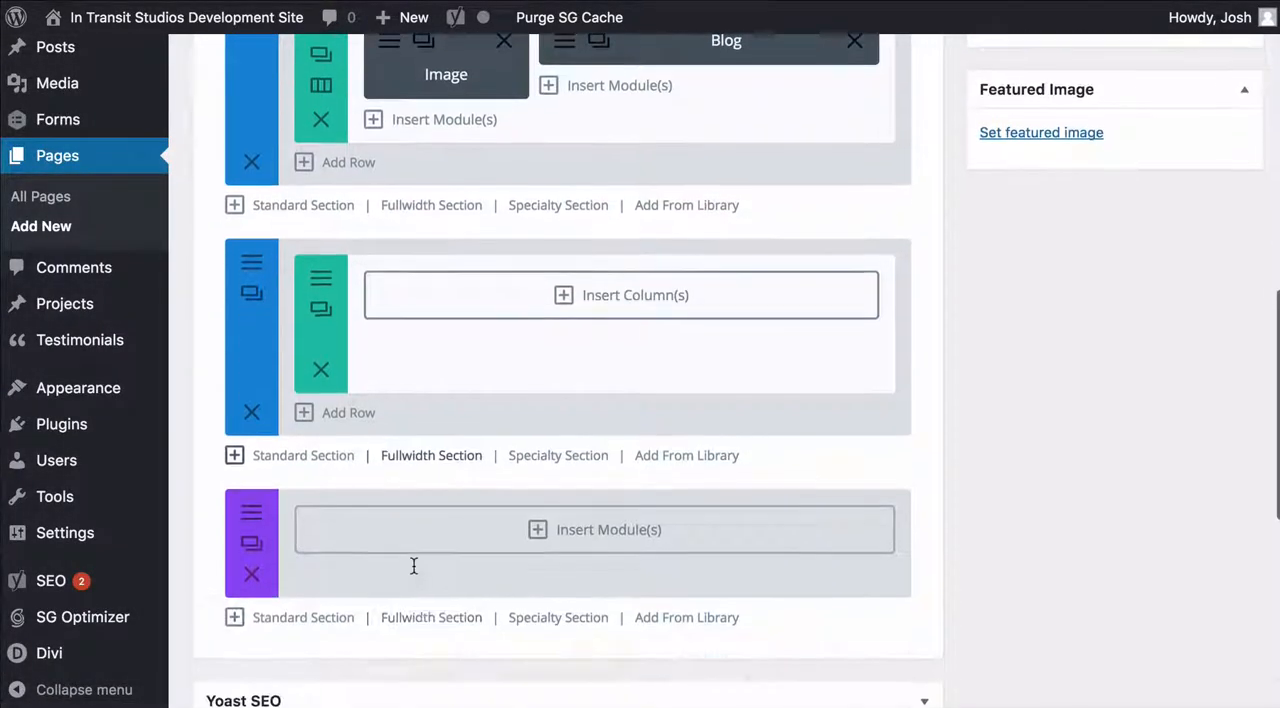
pyautogui.click(432, 532)
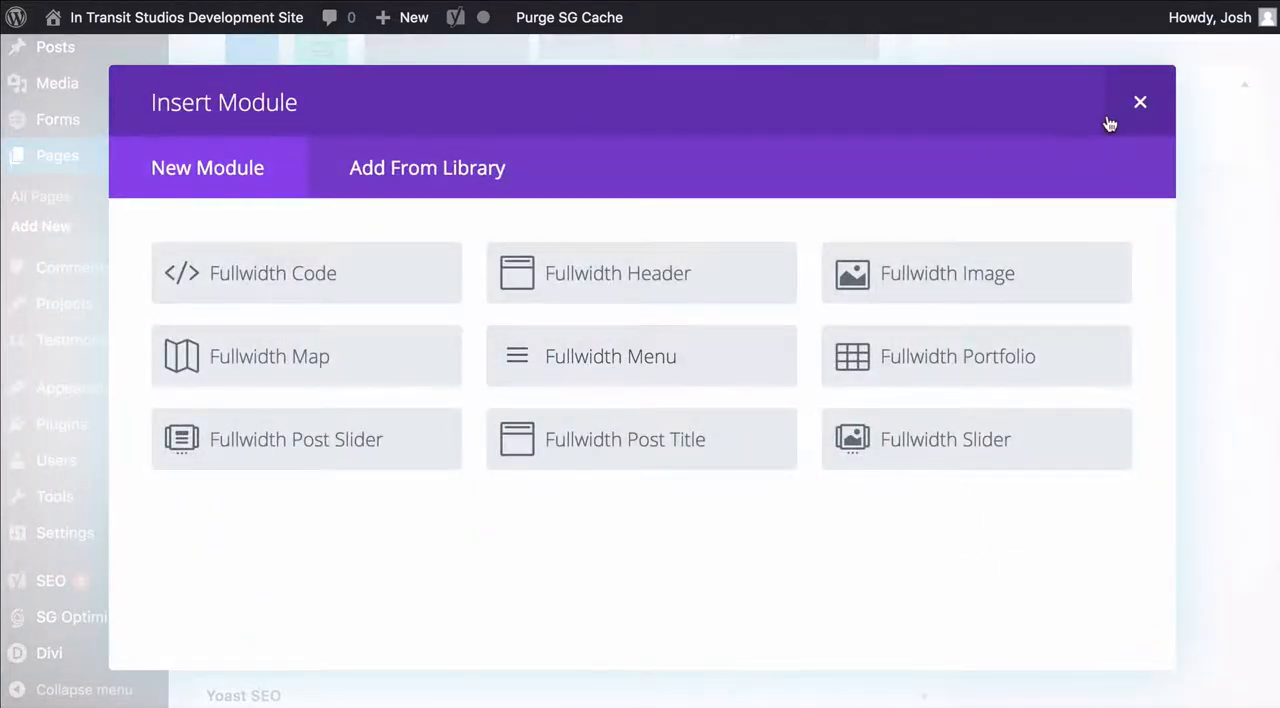
pyautogui.click(1136, 105)
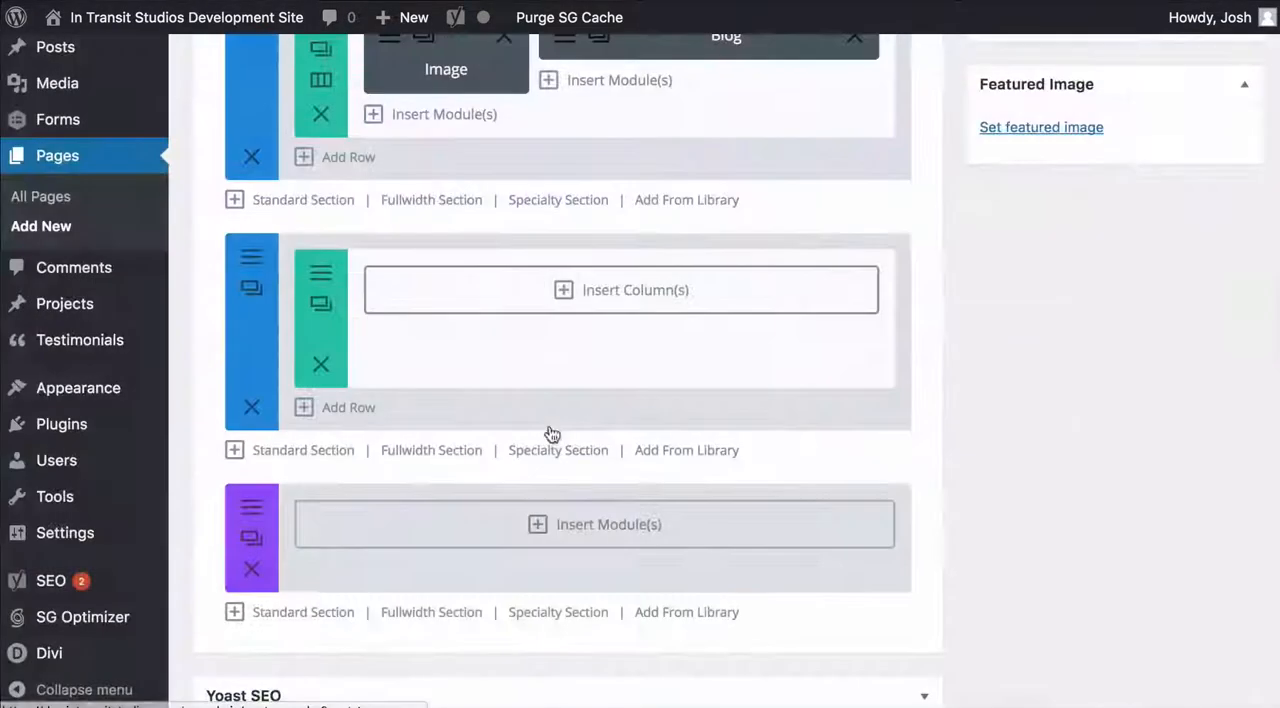
pyautogui.click(252, 569)
pyautogui.scroll(3, 823, 489)
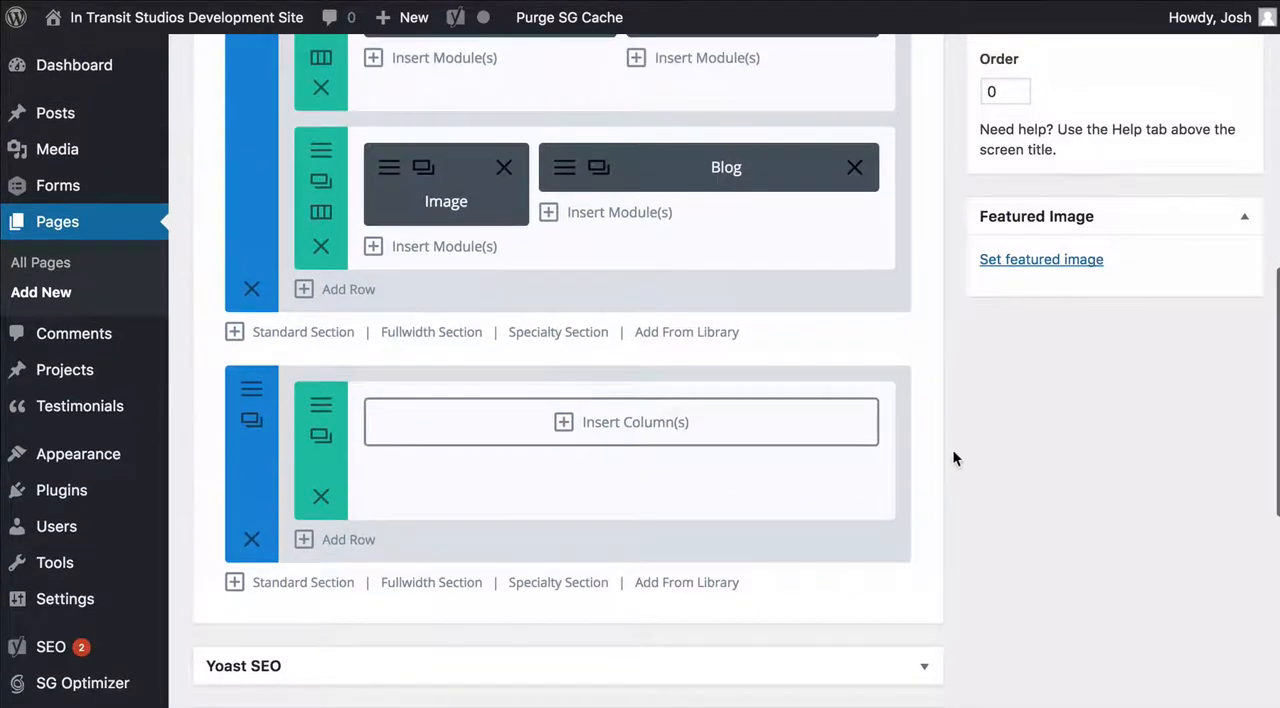
# Add a specialty section below the empty standard section to view its column layouts, and discard it
pyautogui.scroll(-2, 960, 457)
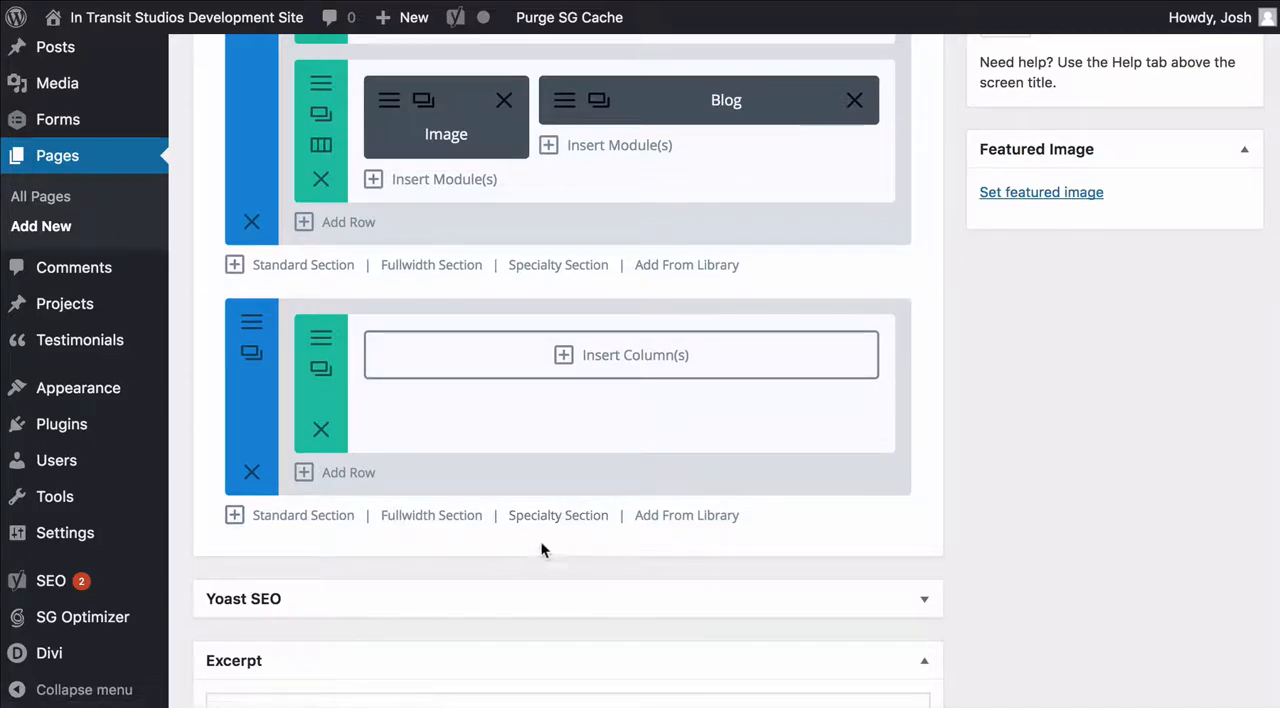
pyautogui.click(570, 516)
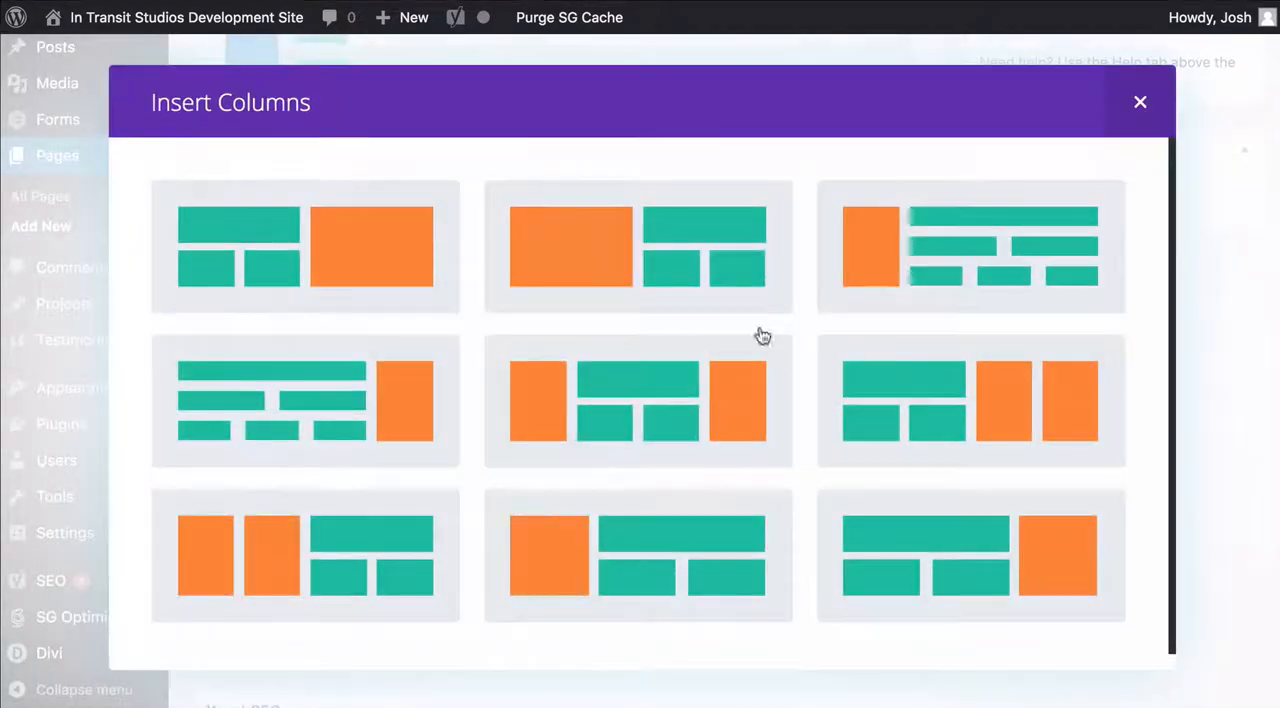
pyautogui.scroll(-1, 489, 299)
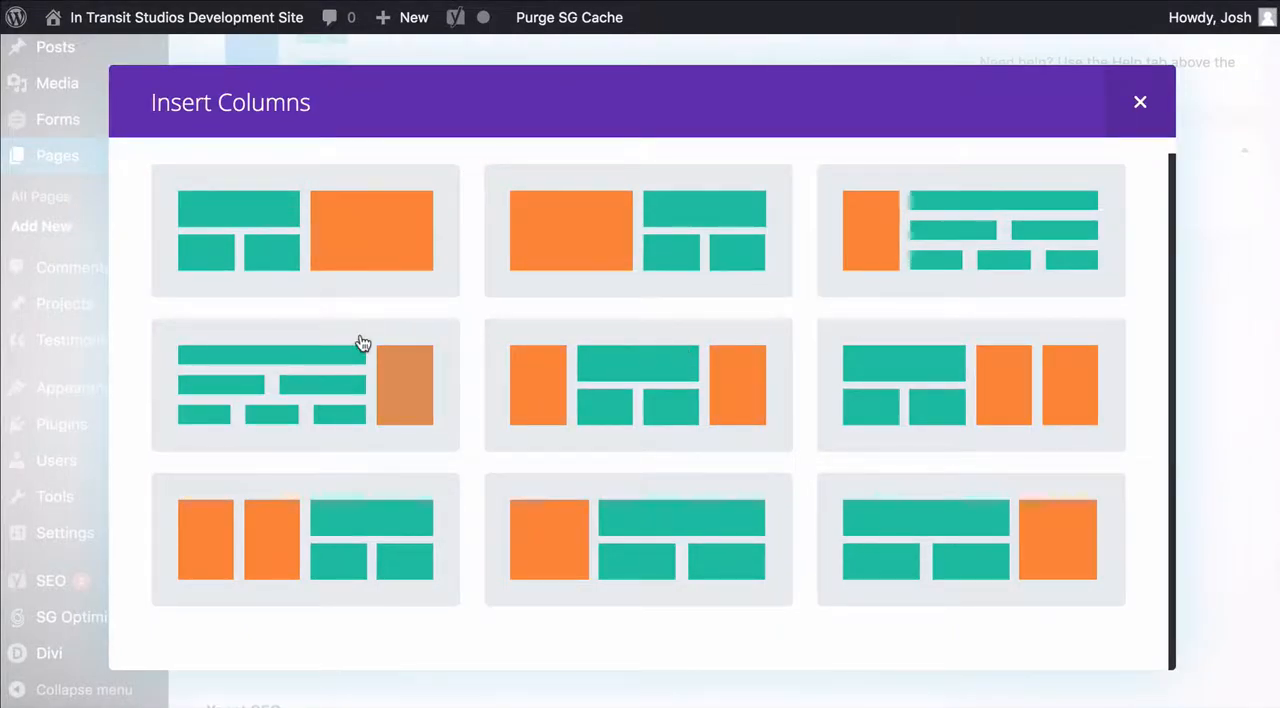
pyautogui.click(1140, 102)
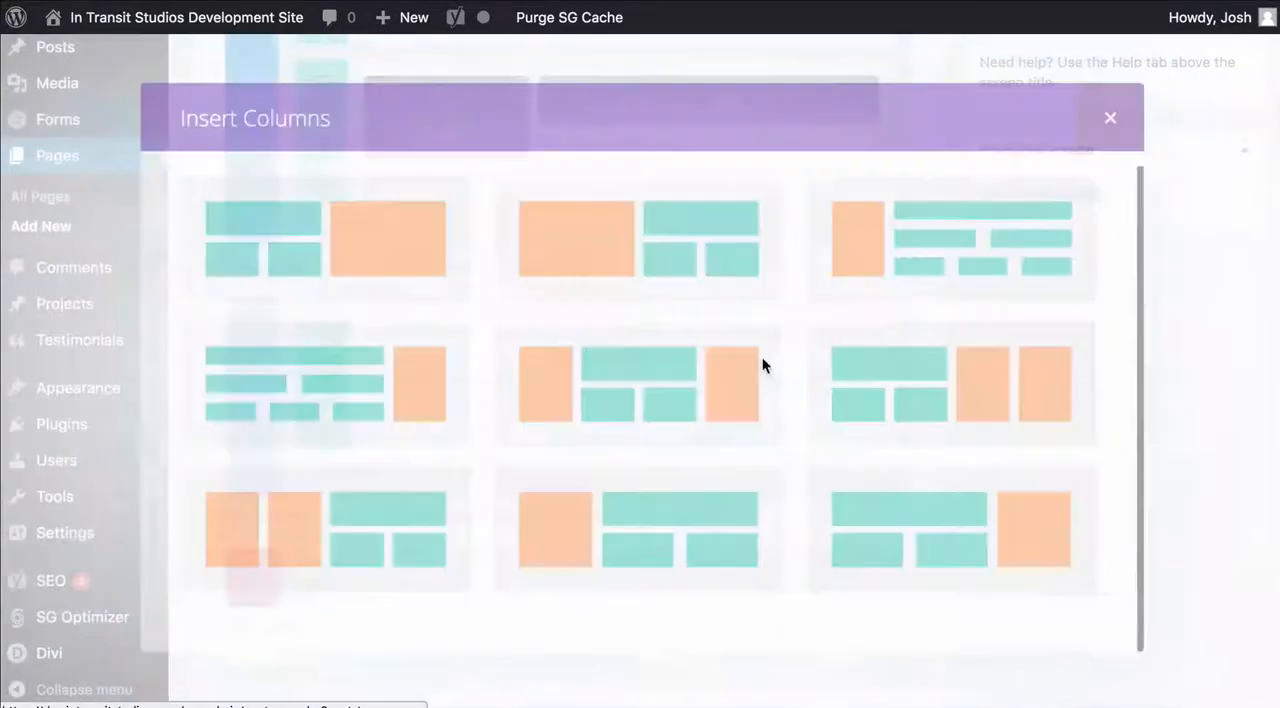
# Add another row to the empty standard section and review the column layouts without choosing one
pyautogui.click(352, 473)
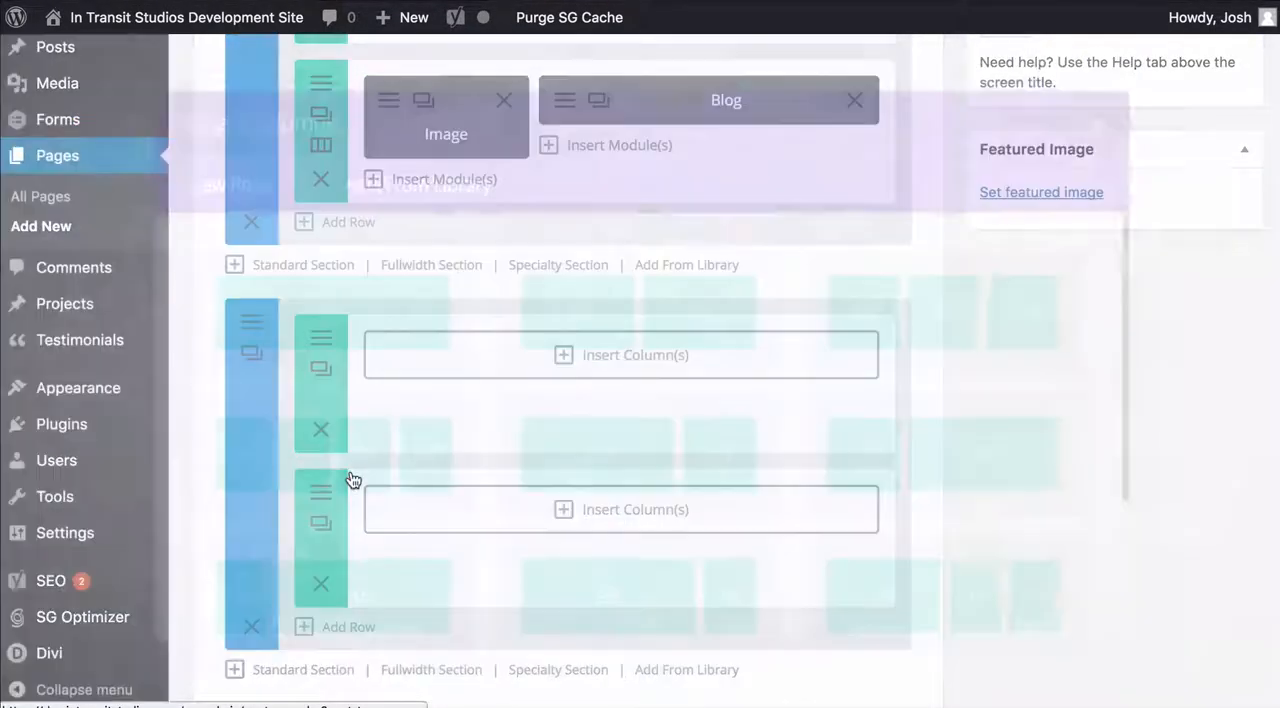
pyautogui.scroll(-3, 692, 454)
pyautogui.scroll(-1, 692, 454)
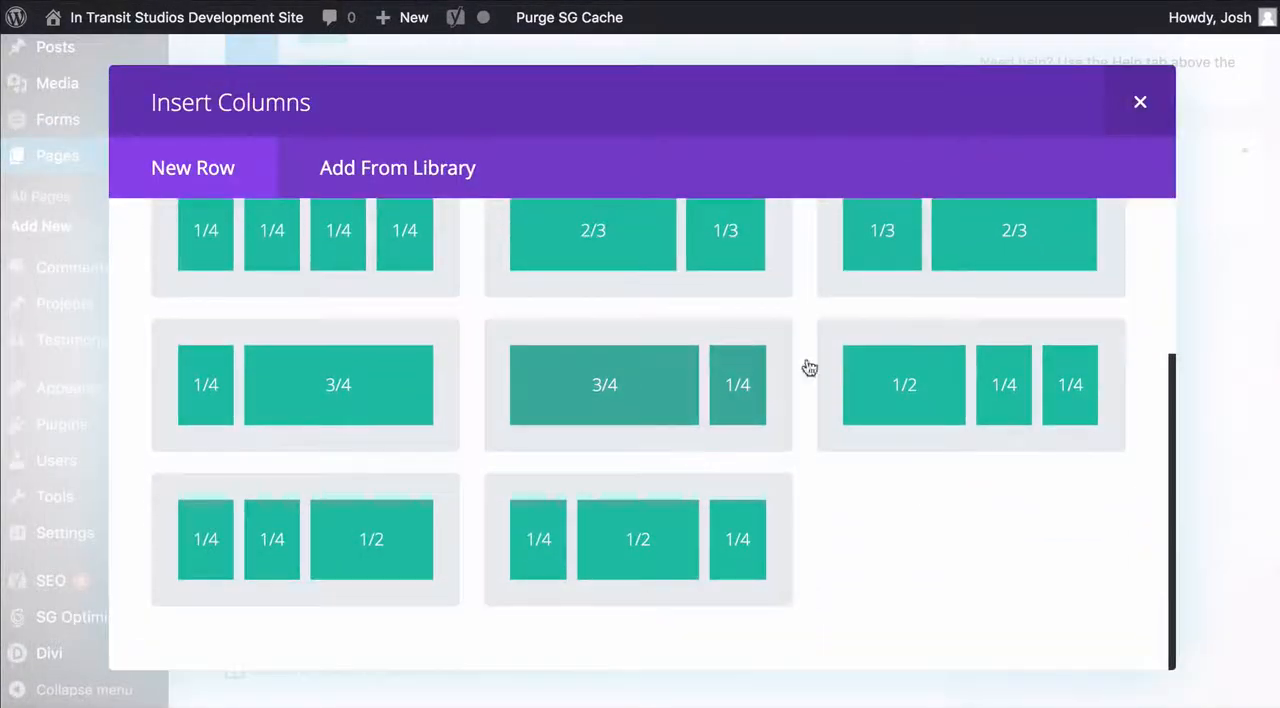
pyautogui.scroll(1, 846, 395)
pyautogui.scroll(3, 846, 395)
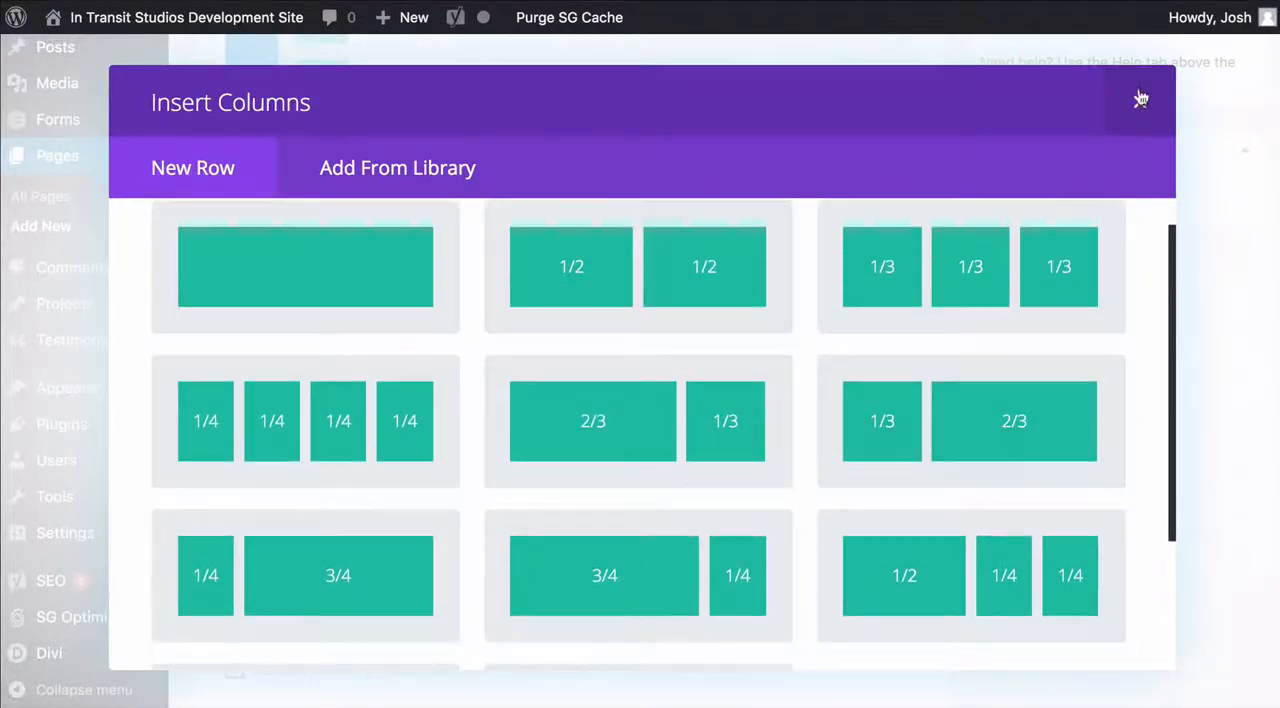
pyautogui.click(1139, 101)
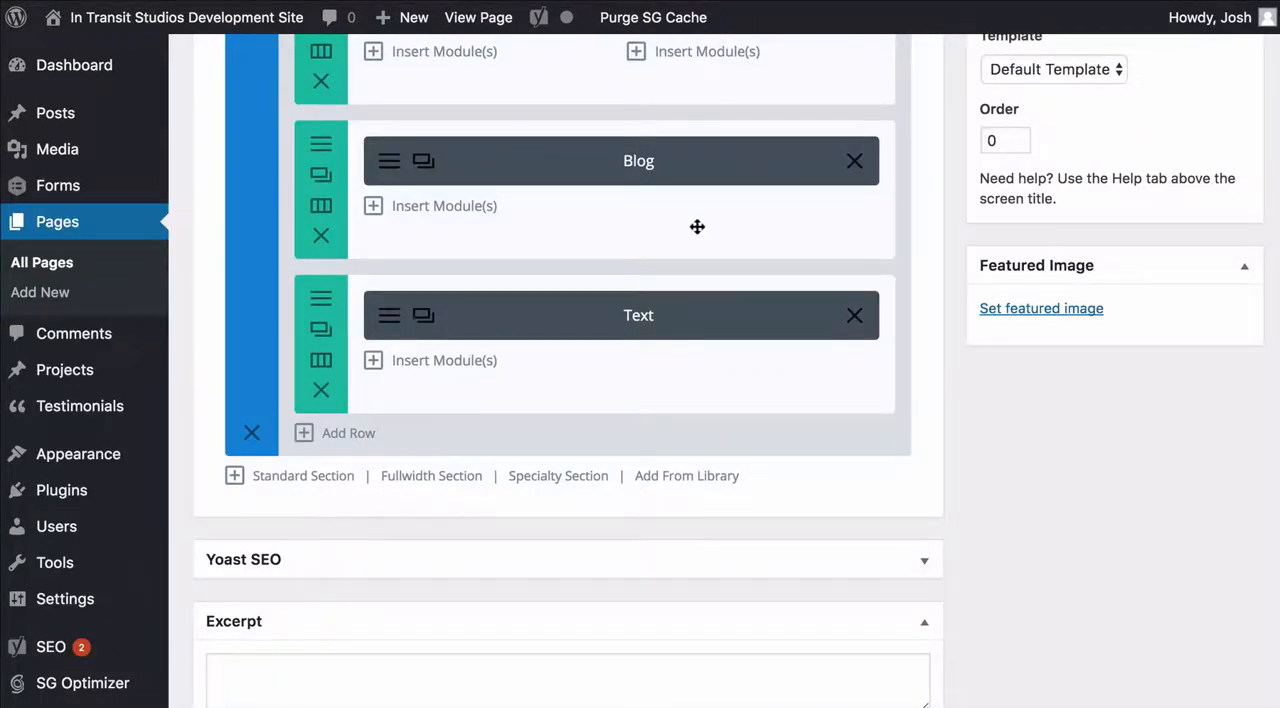
# Inspect the content and Admin Label of the Text module in the Home page's last row
pyautogui.scroll(-1, 926, 227)
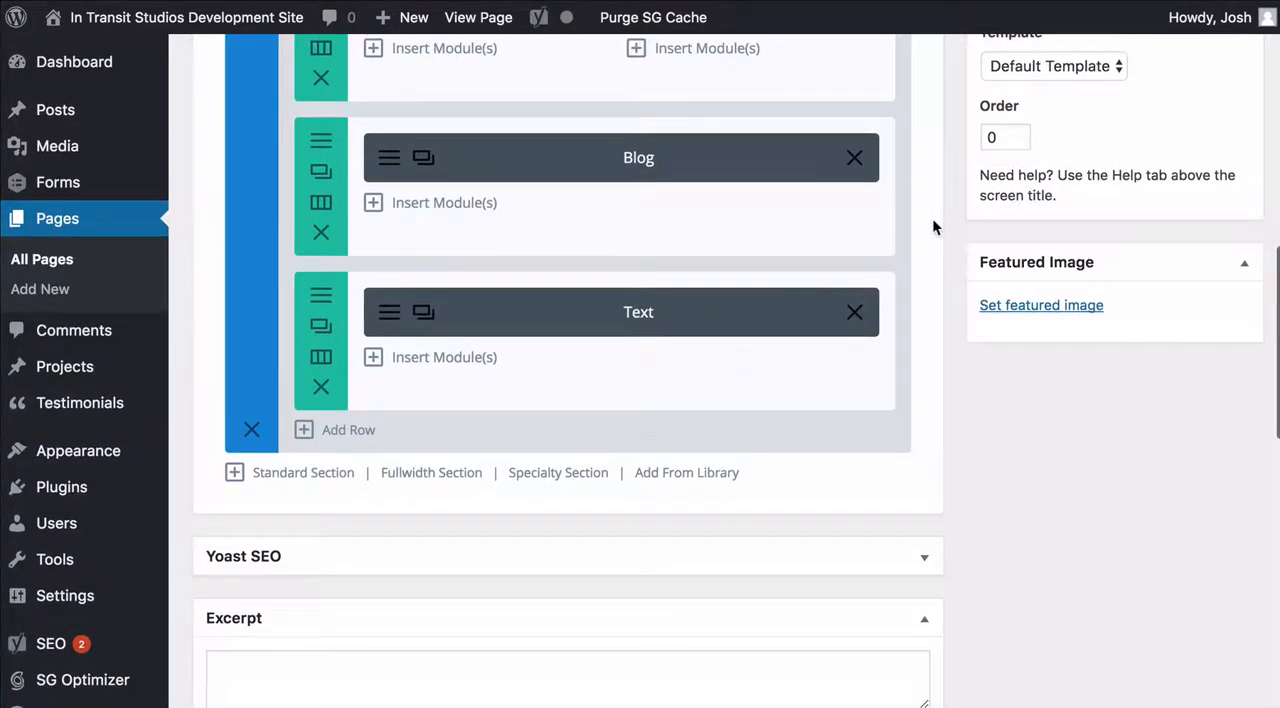
pyautogui.click(391, 316)
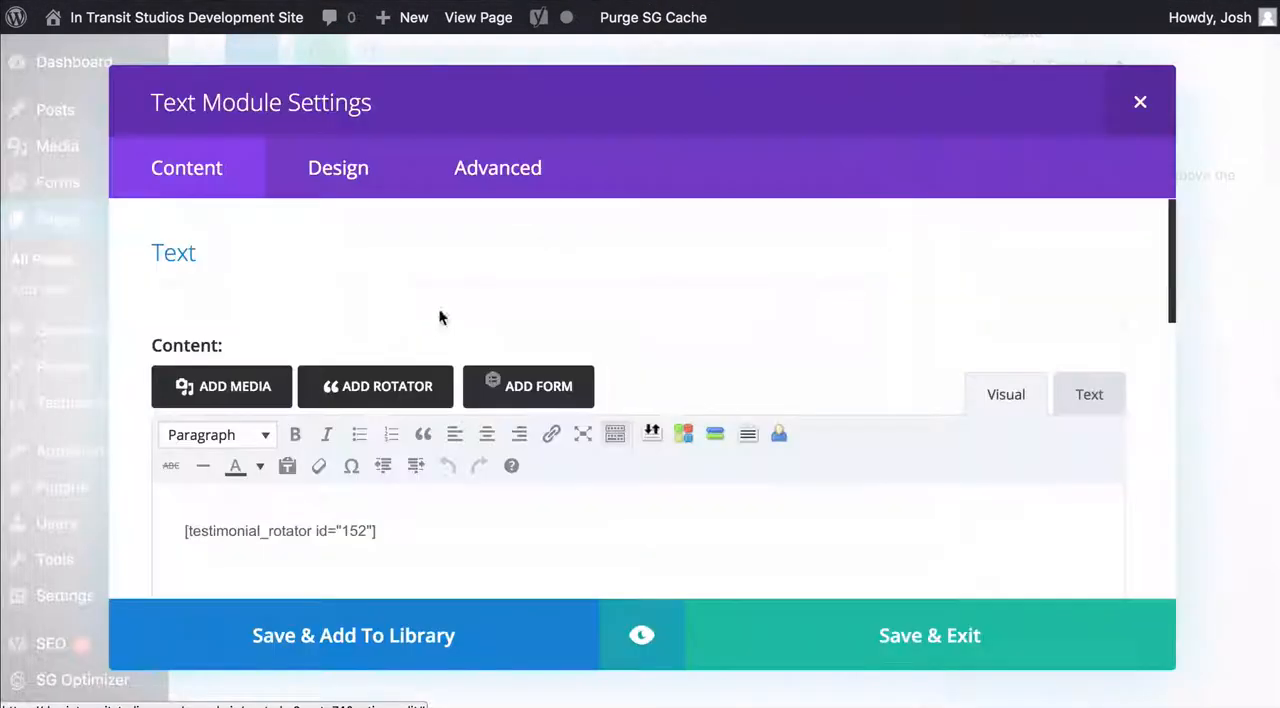
pyautogui.scroll(-10, 1155, 293)
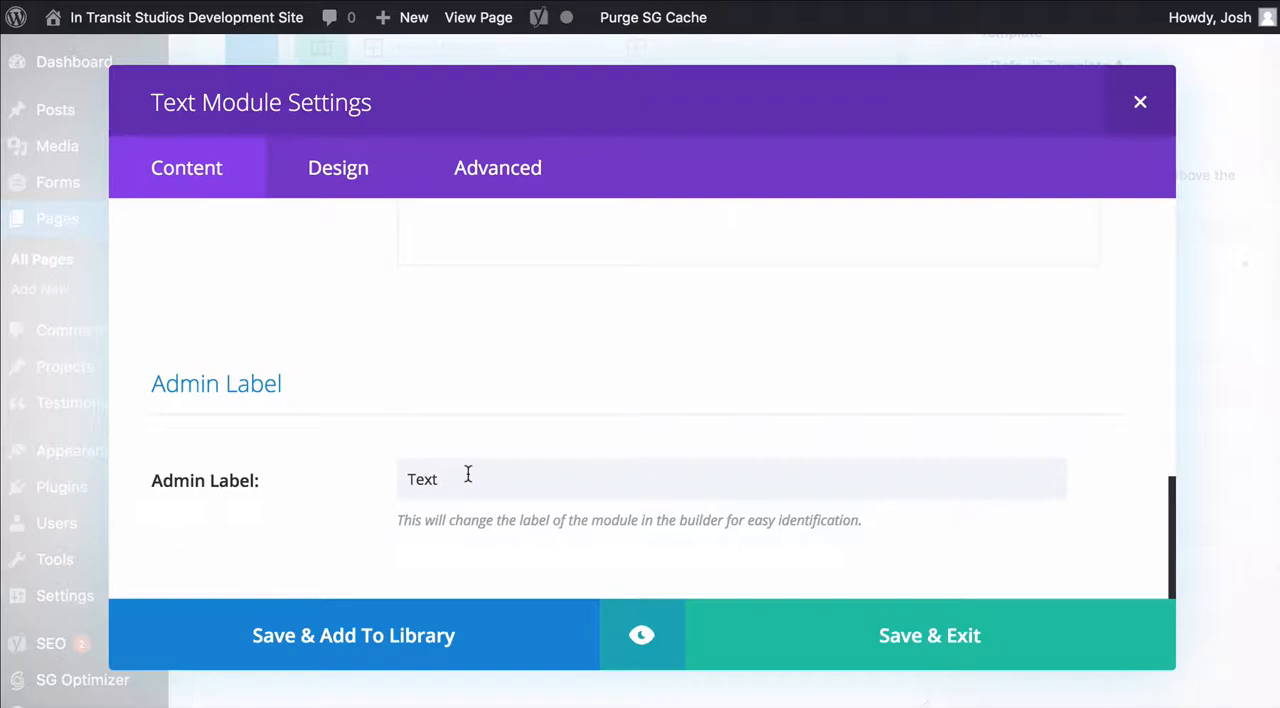
pyautogui.click(1142, 103)
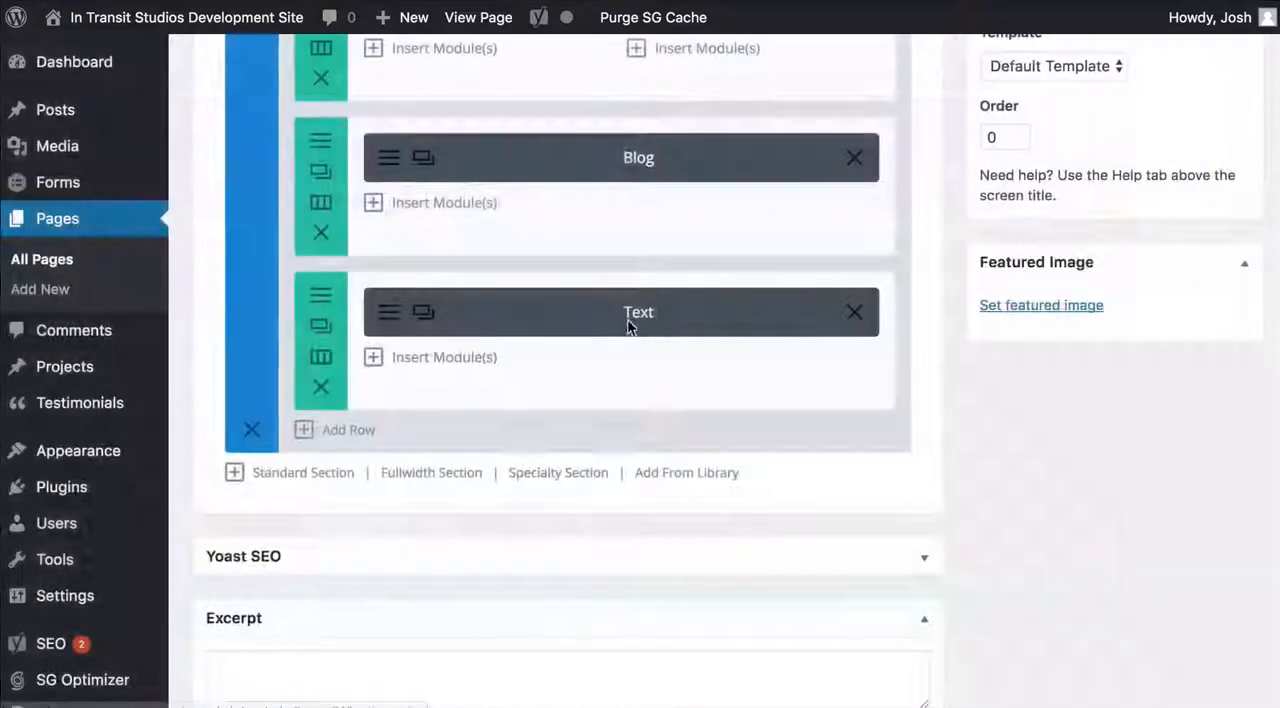
# Preview the Home page and look over its lower part with the blog posts
pyautogui.scroll(10, 900, 334)
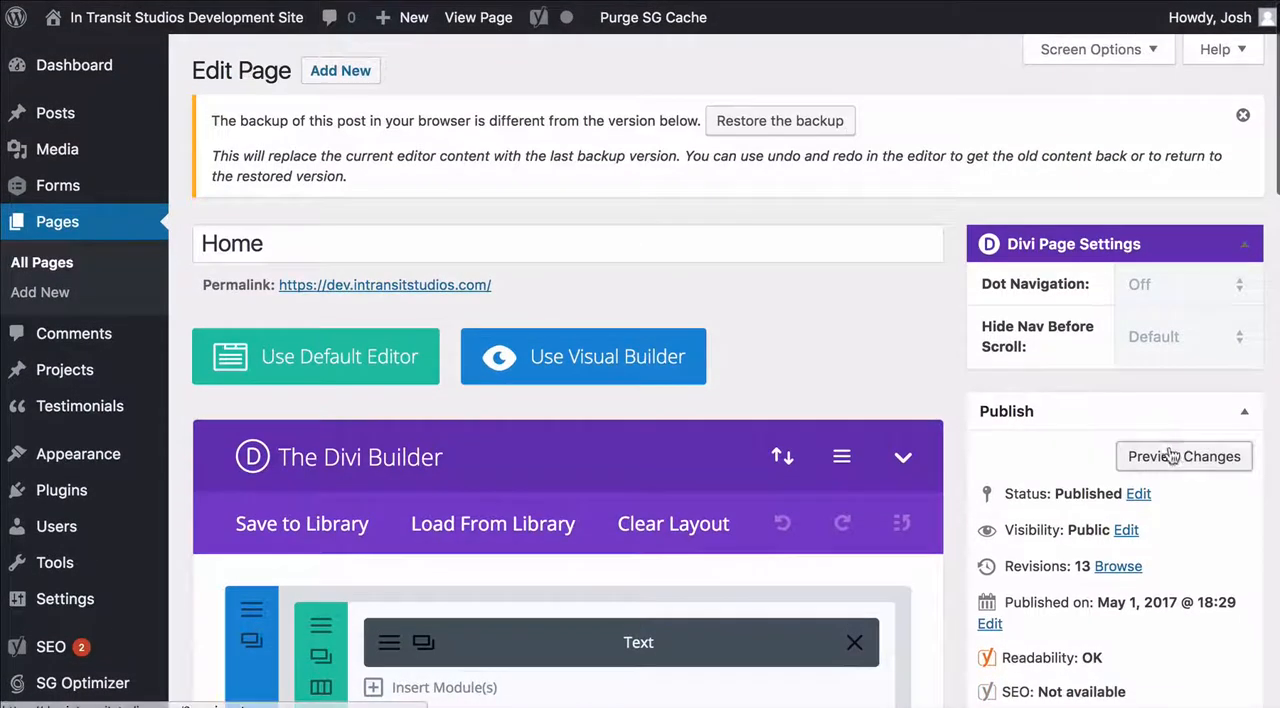
pyautogui.click(1143, 461)
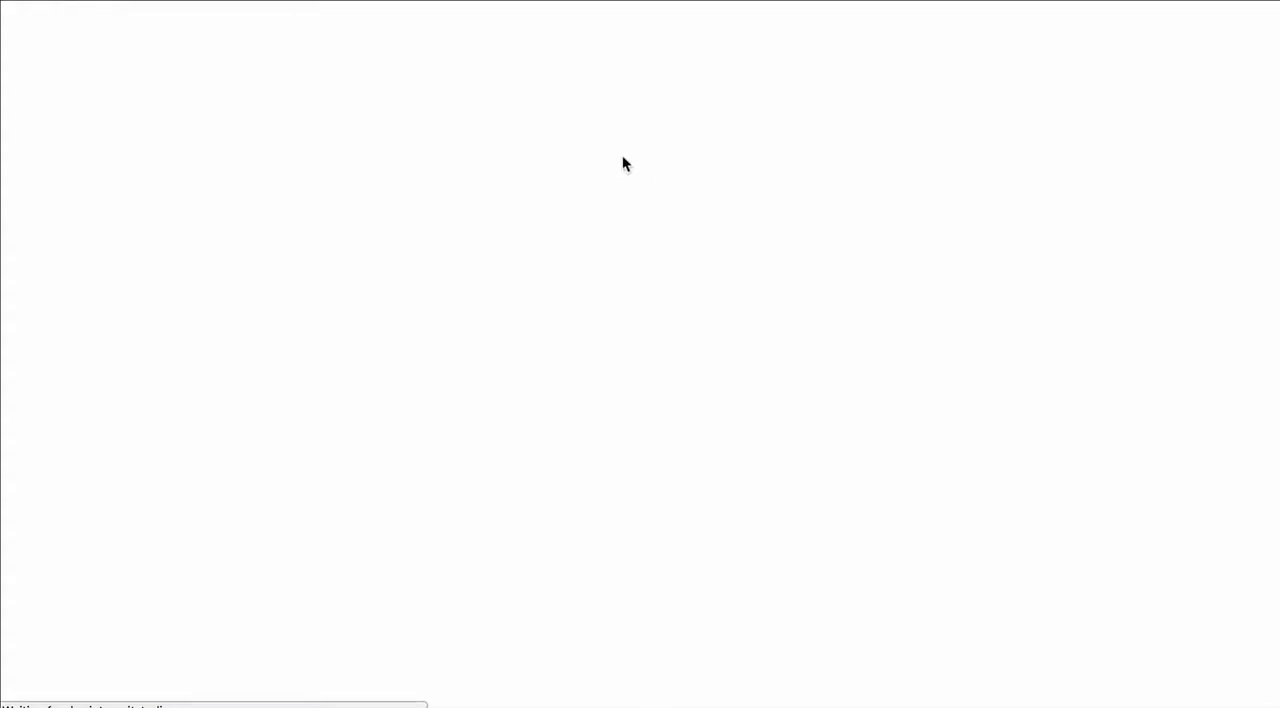
pyautogui.scroll(-15, 616, 163)
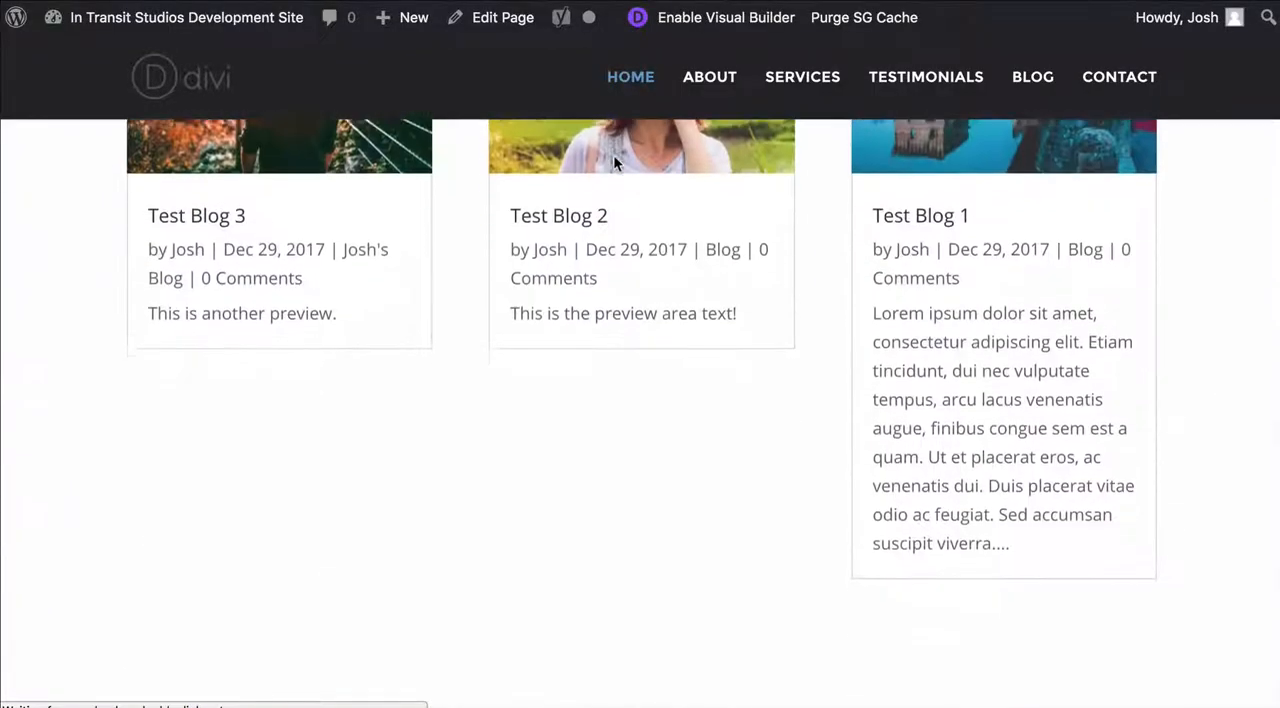
pyautogui.click(1132, 342)
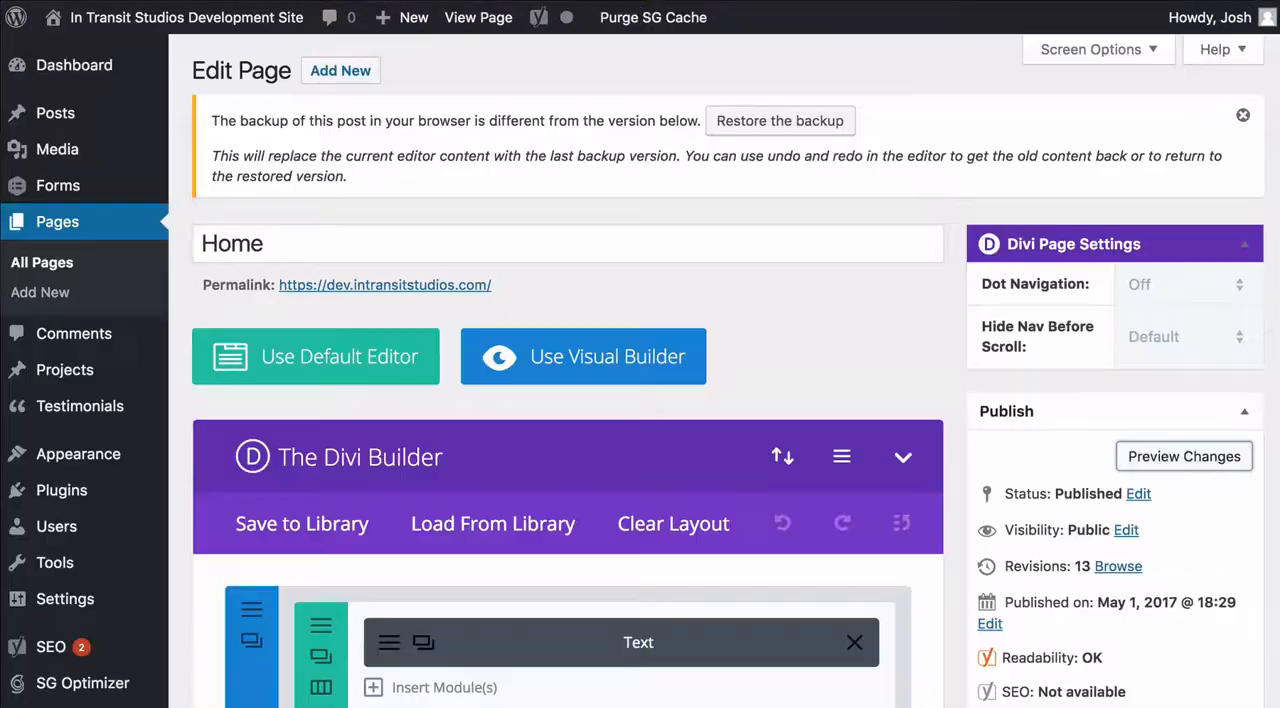
# Set the Admin Label of the Text module in the Home page's last row to "Testimonials" and save the module
pyautogui.scroll(-15, 950, 258)
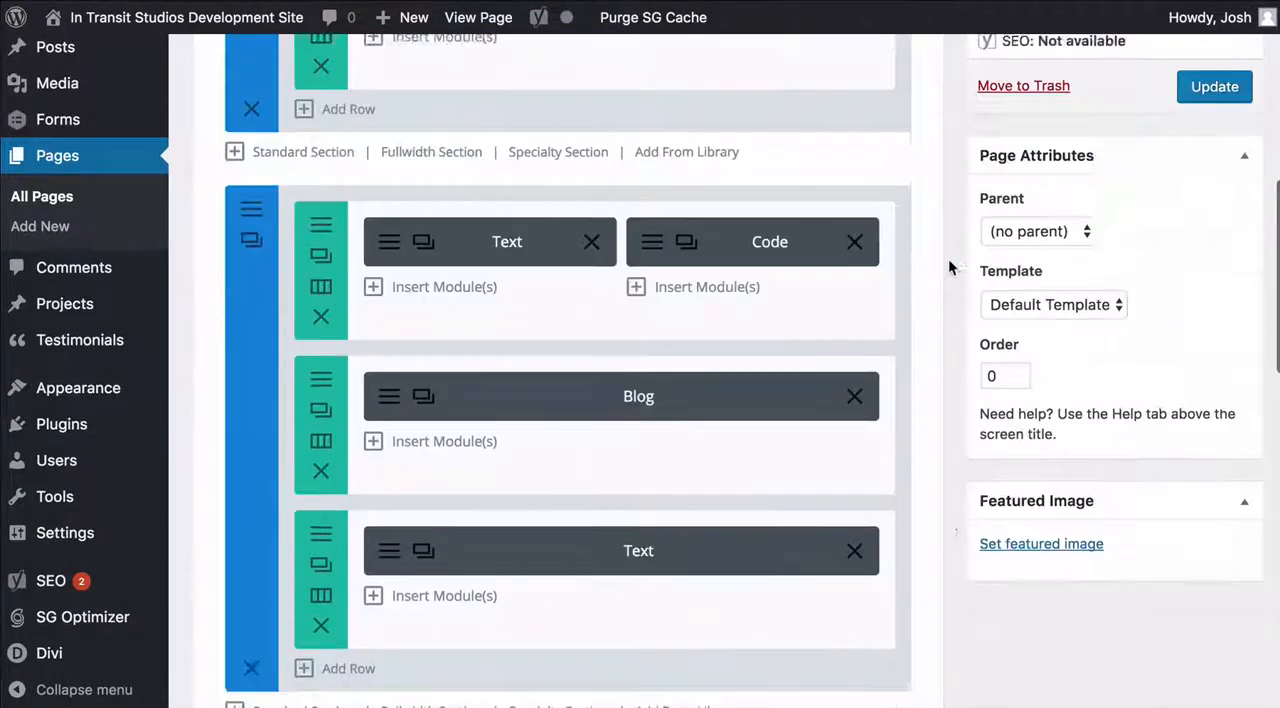
pyautogui.scroll(2, 948, 258)
pyautogui.scroll(-1, 950, 262)
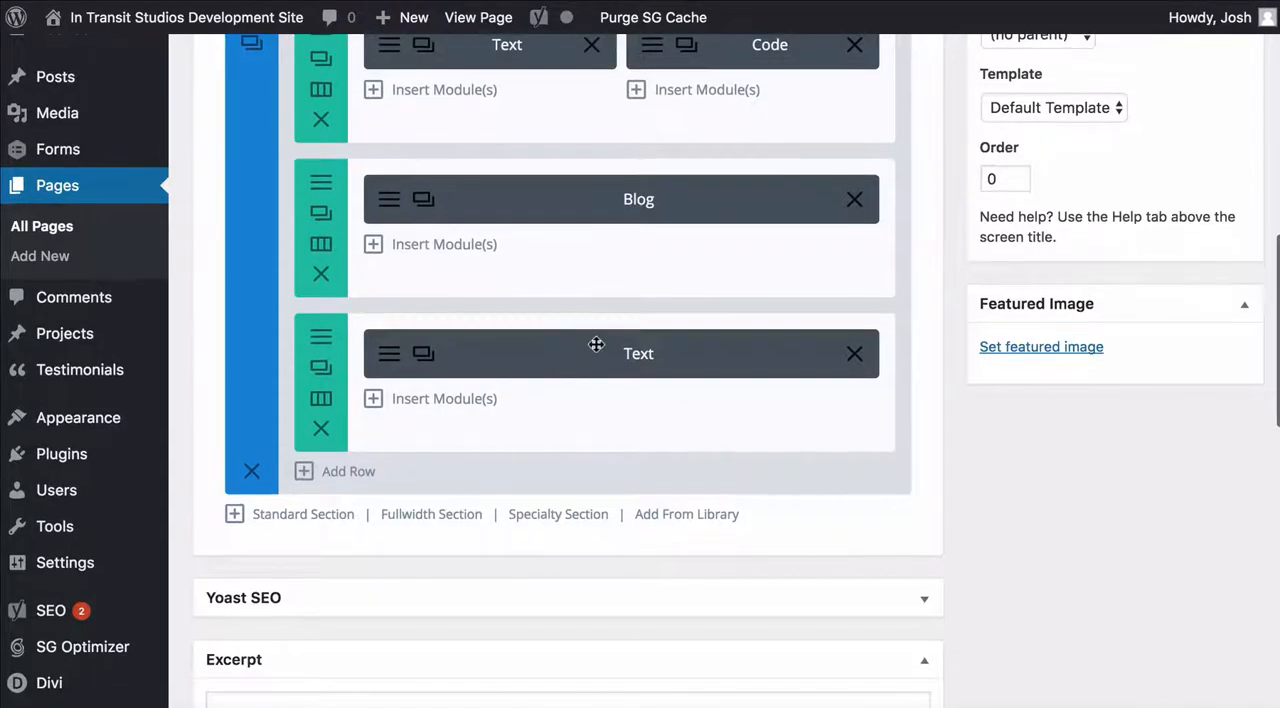
pyautogui.click(390, 356)
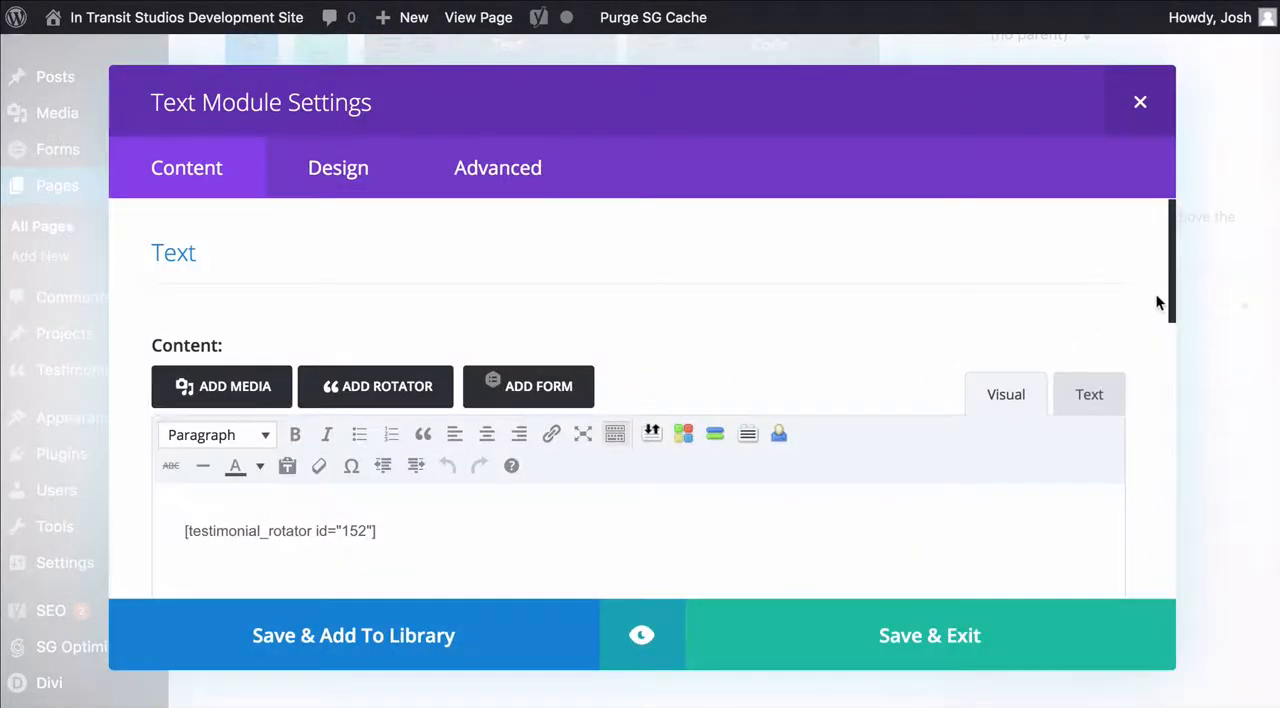
pyautogui.scroll(-10, 1151, 308)
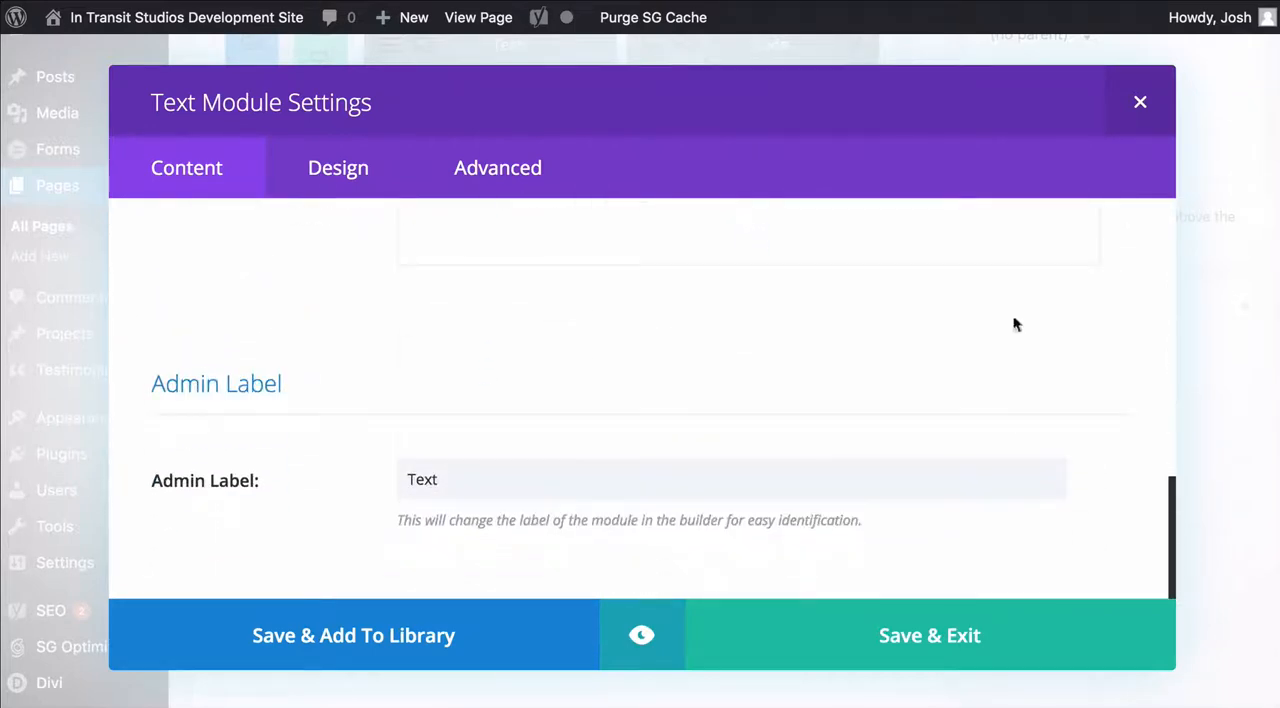
pyautogui.doubleClick(525, 479)
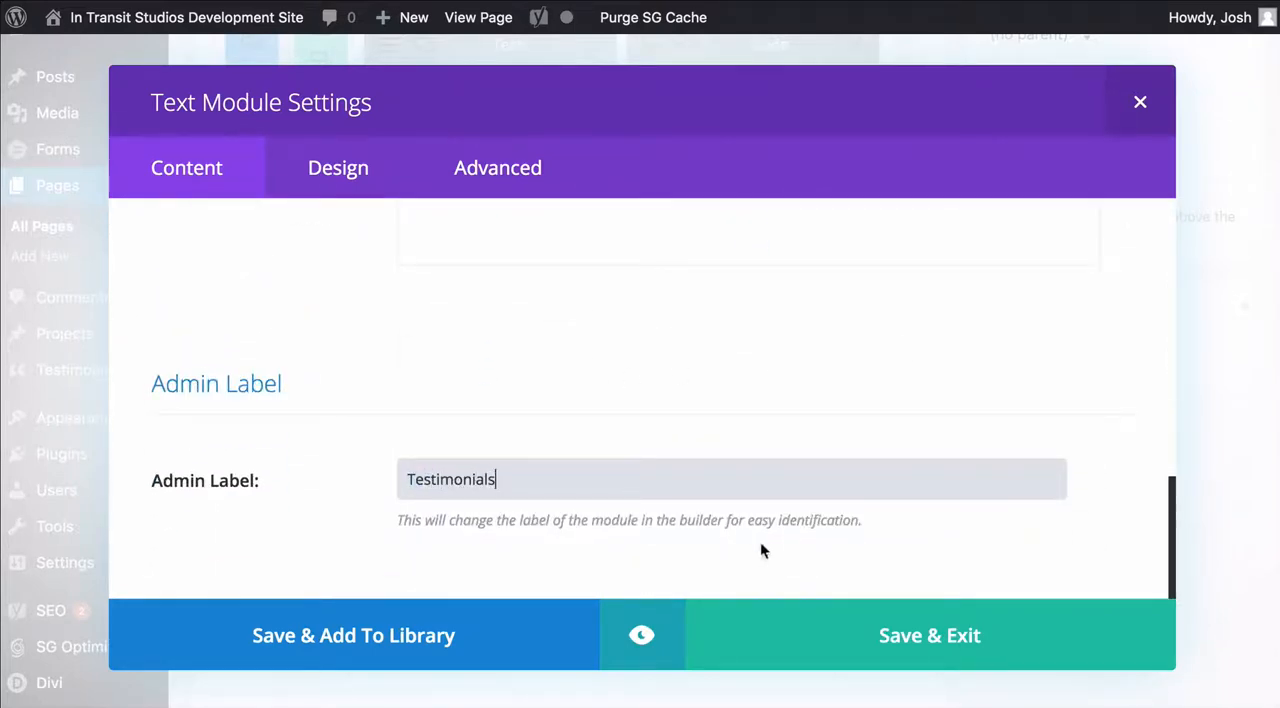
pyautogui.click(860, 636)
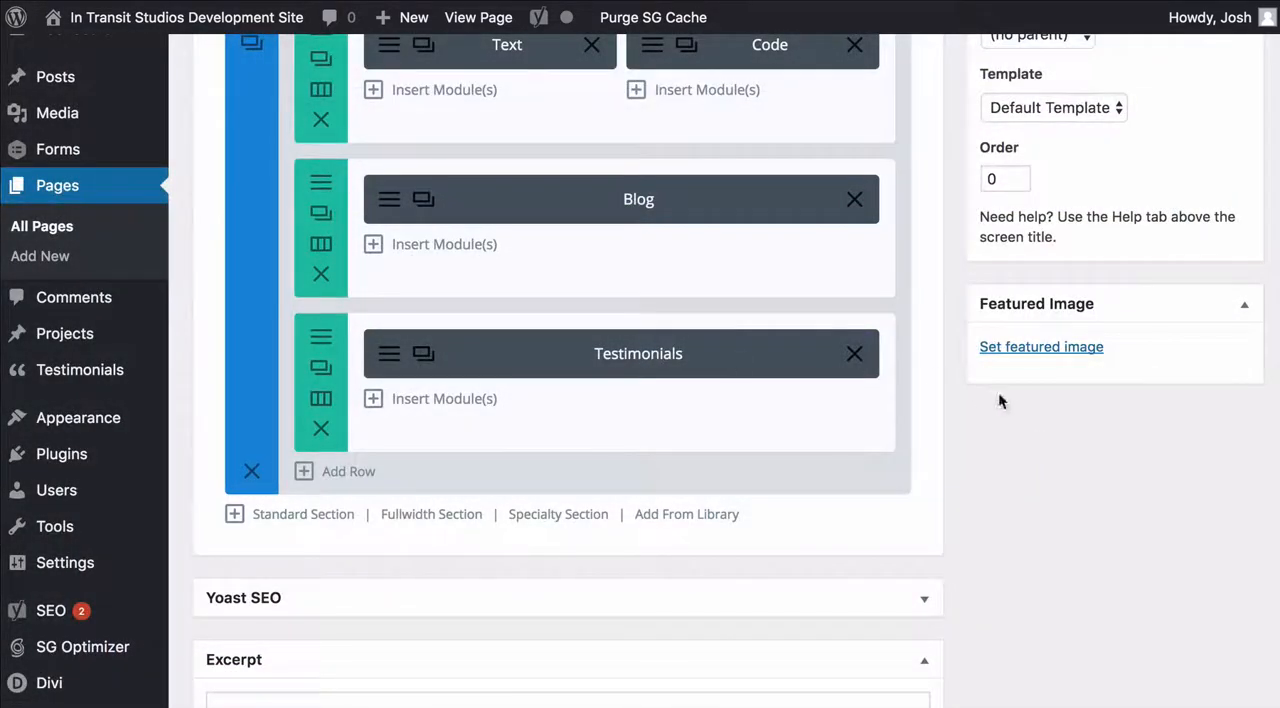
# Update the published Home page with the relabelled module
pyautogui.scroll(10, 968, 345)
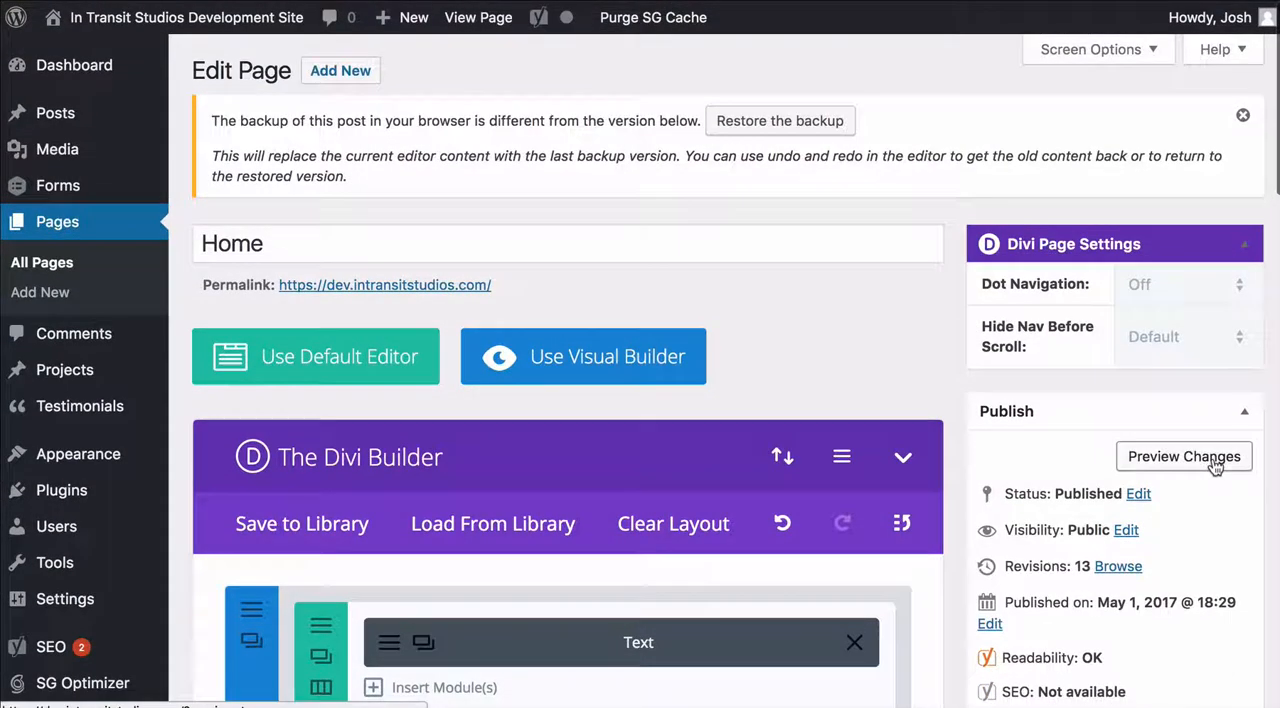
pyautogui.scroll(-2, 1178, 470)
pyautogui.scroll(-3, 1181, 482)
pyautogui.click(1232, 246)
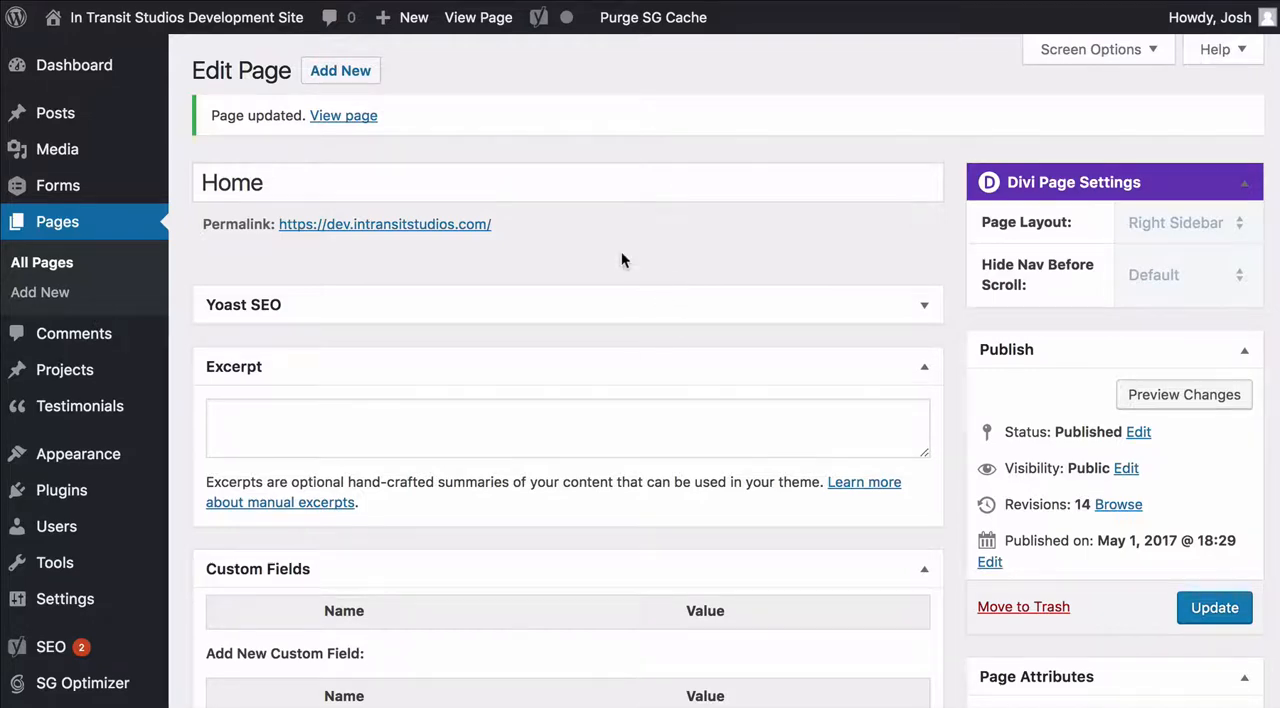
# Look over the sections and module labels of the updated Home page in the builder
pyautogui.scroll(-2, 621, 260)
pyautogui.scroll(-1, 842, 250)
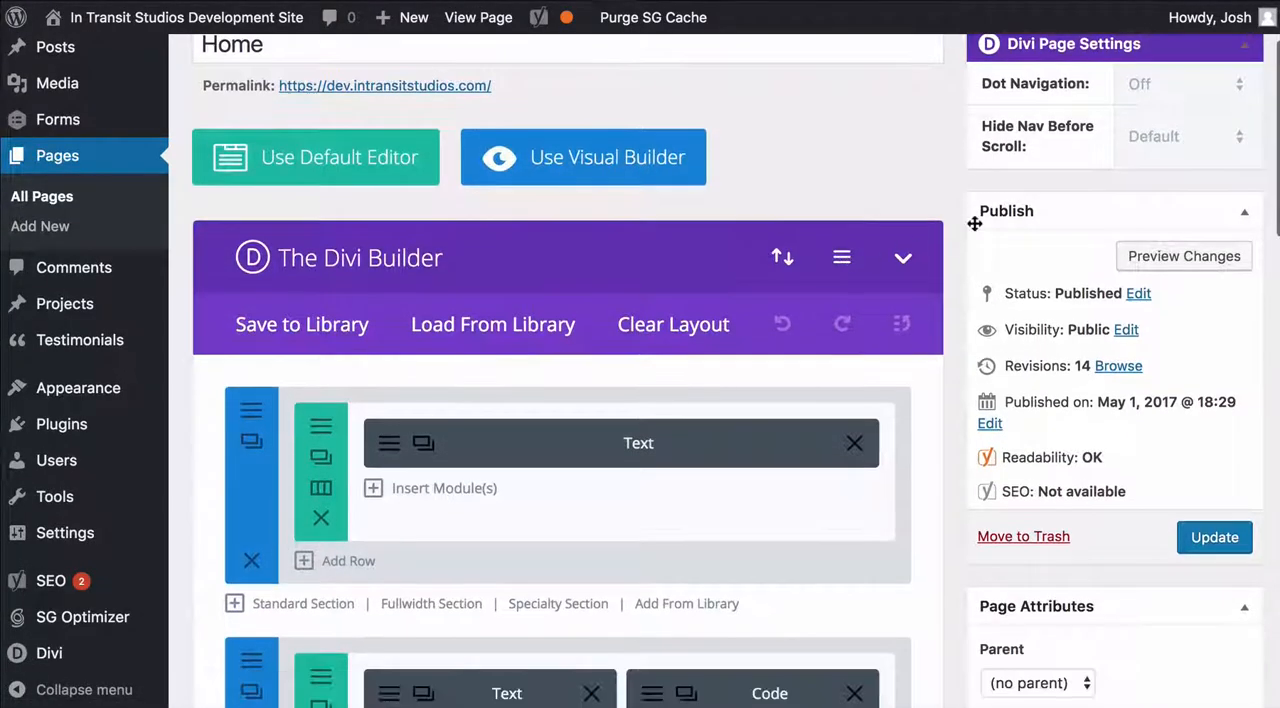
pyautogui.scroll(-2, 947, 226)
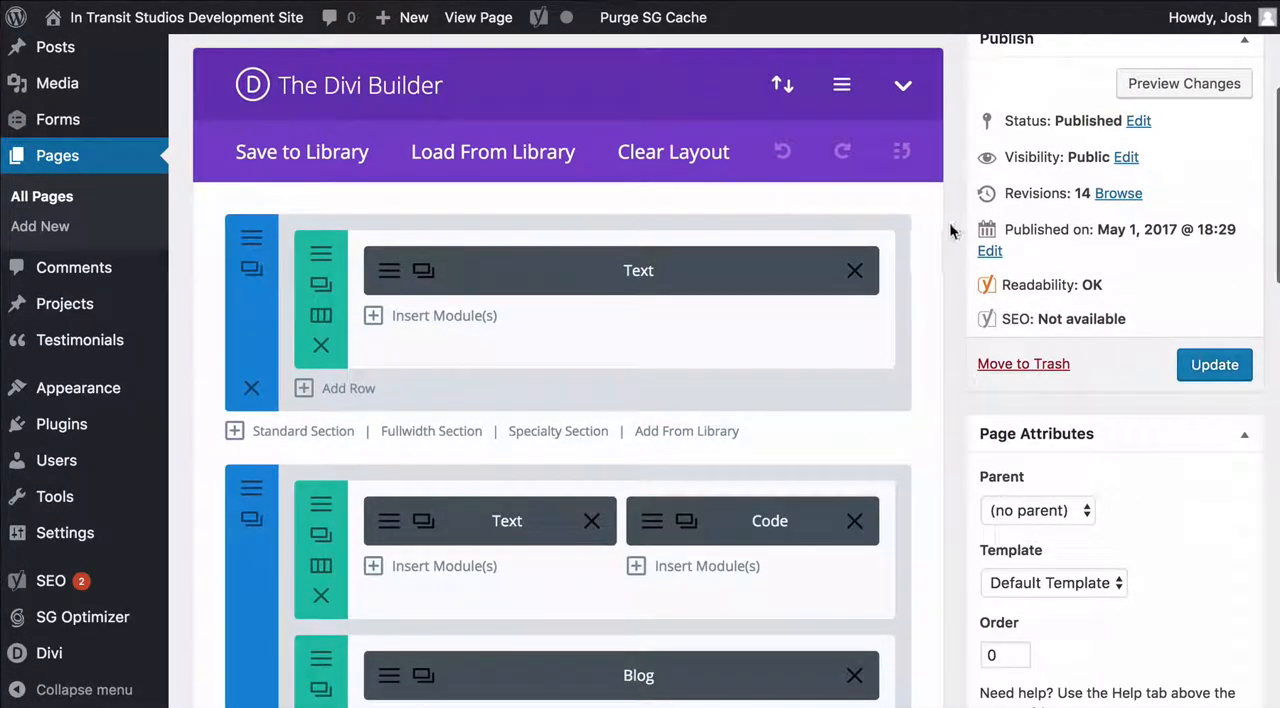
pyautogui.scroll(-4, 950, 228)
pyautogui.scroll(-2, 949, 222)
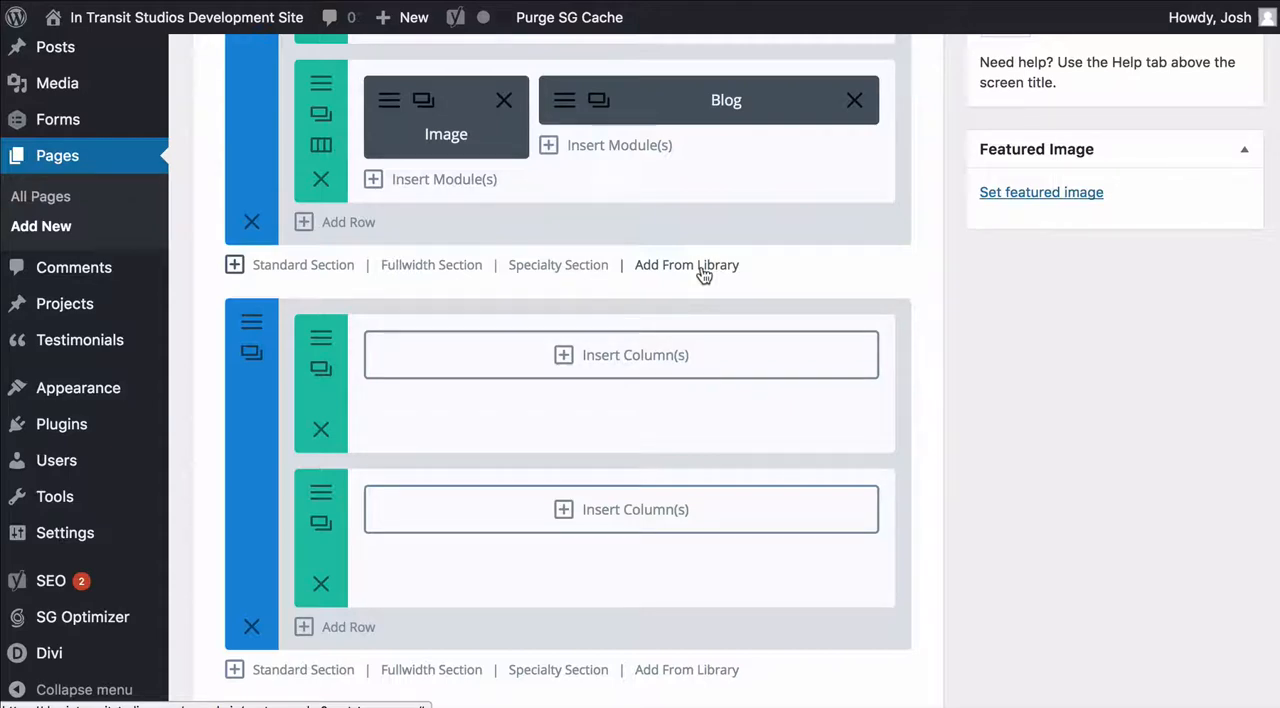
# Delete the Test page's last section, which holds two rows without columns
pyautogui.scroll(3, 928, 323)
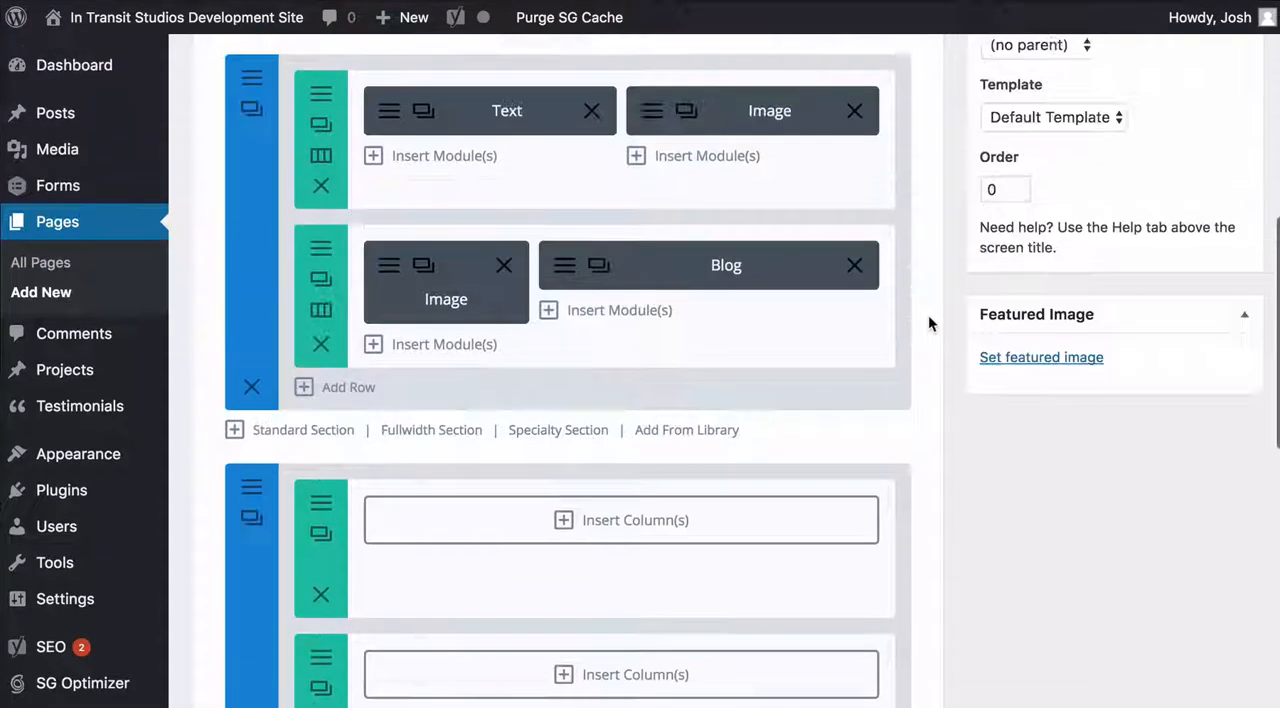
pyautogui.scroll(-3, 928, 323)
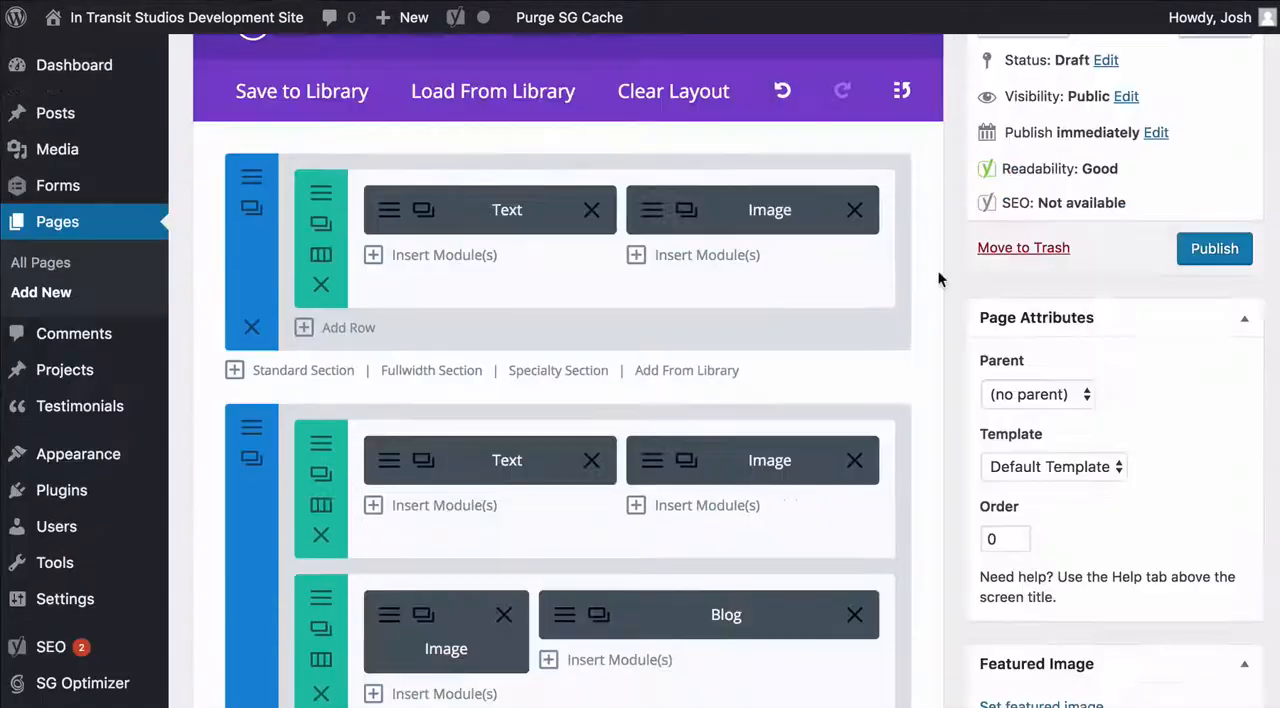
pyautogui.scroll(-3, 938, 278)
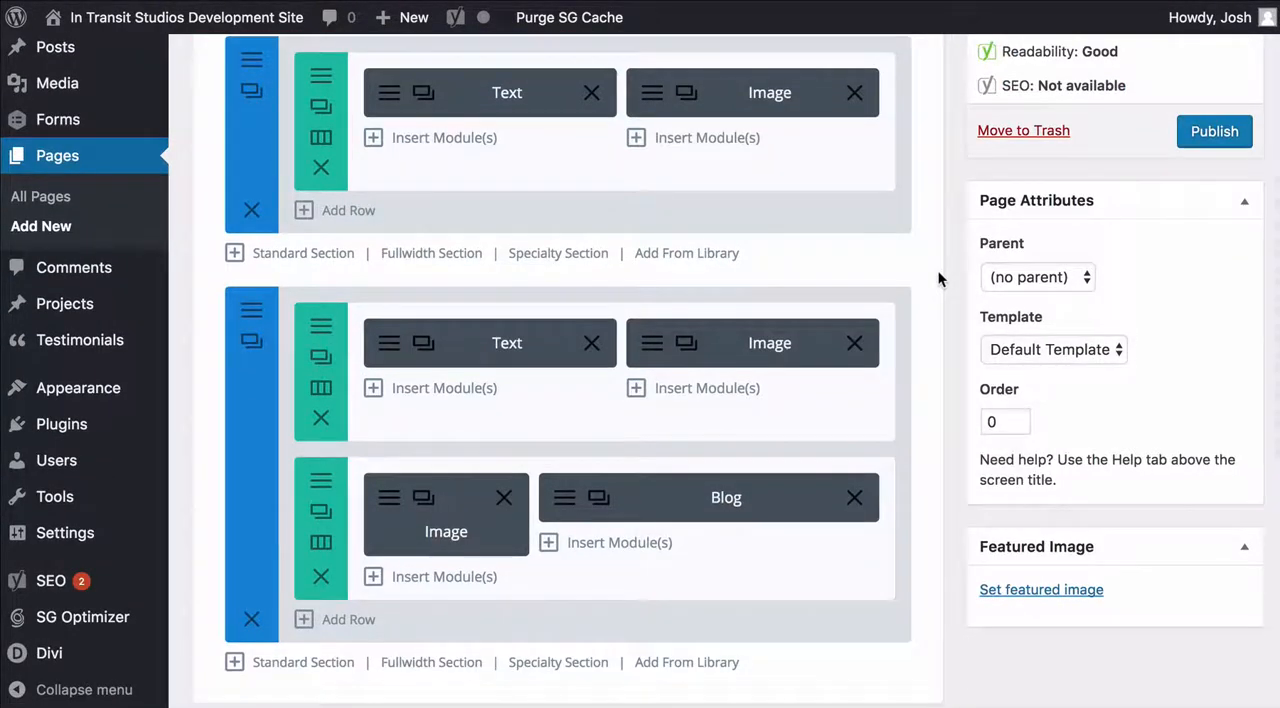
pyautogui.scroll(-1, 938, 278)
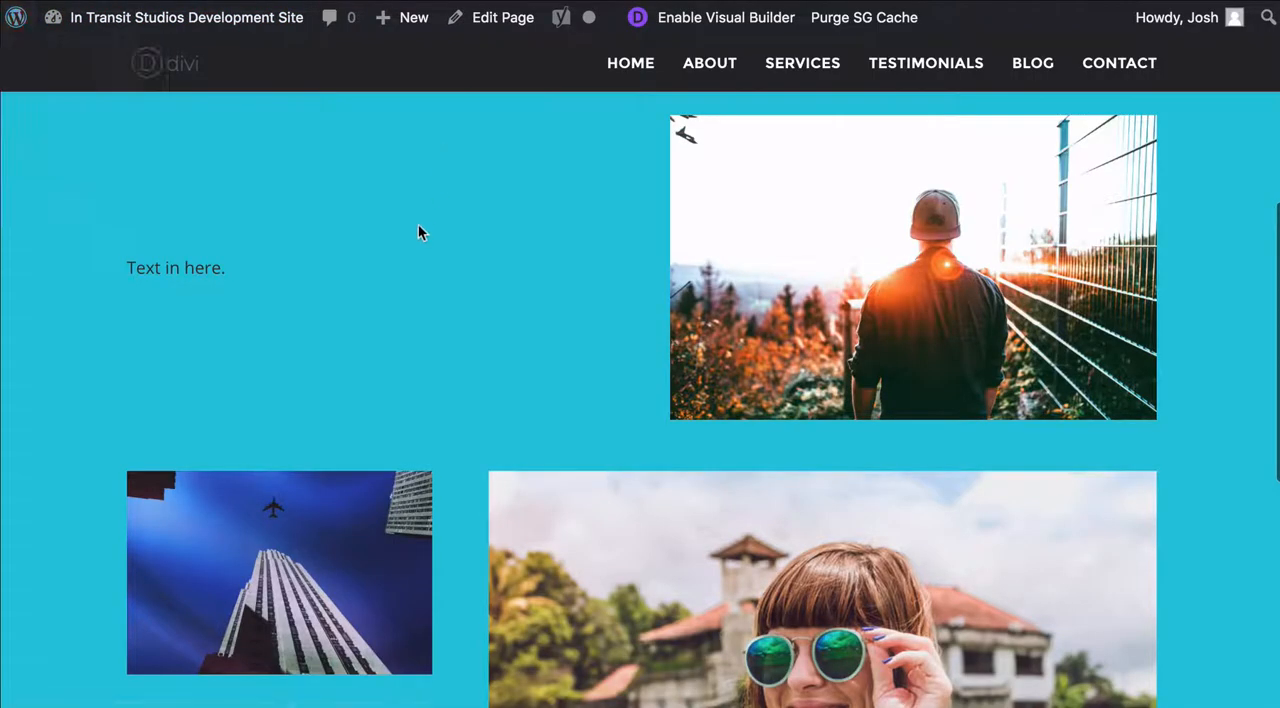
# Add a row below the Image and Blog row on the Test page and review the column layouts without choosing one
pyautogui.scroll(5, 418, 223)
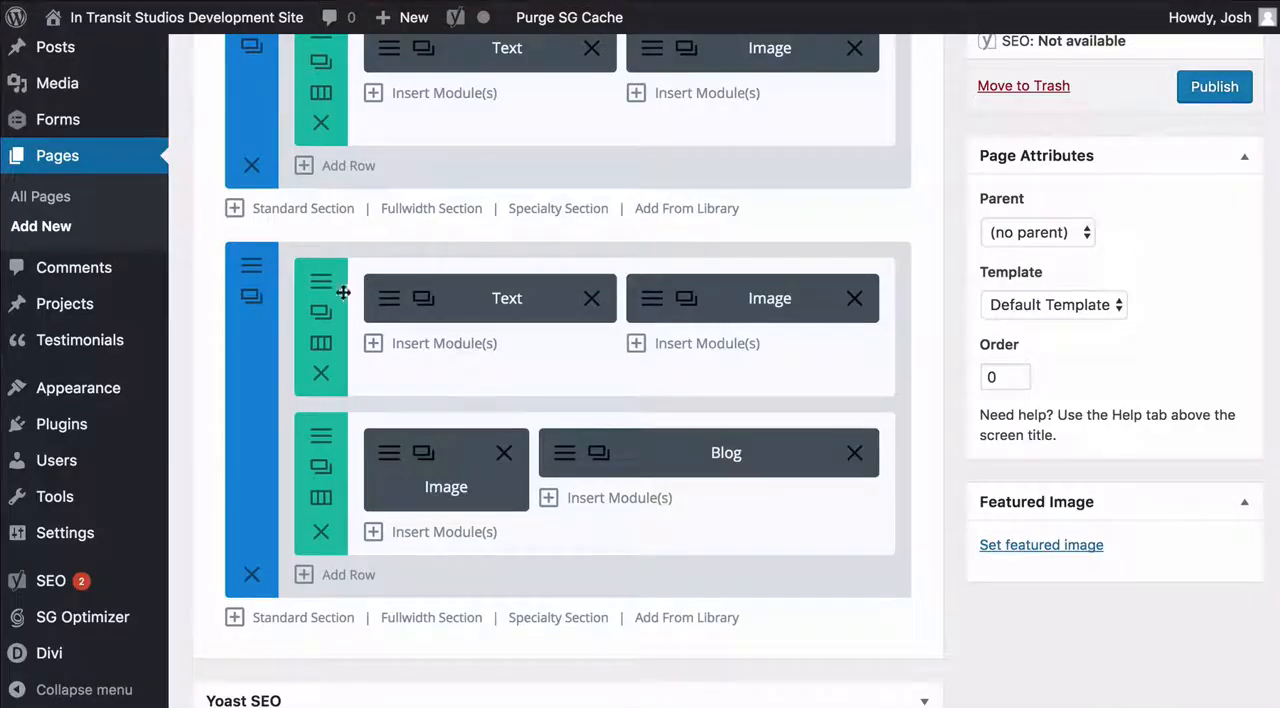
pyautogui.click(357, 572)
pyautogui.scroll(-5, 640, 445)
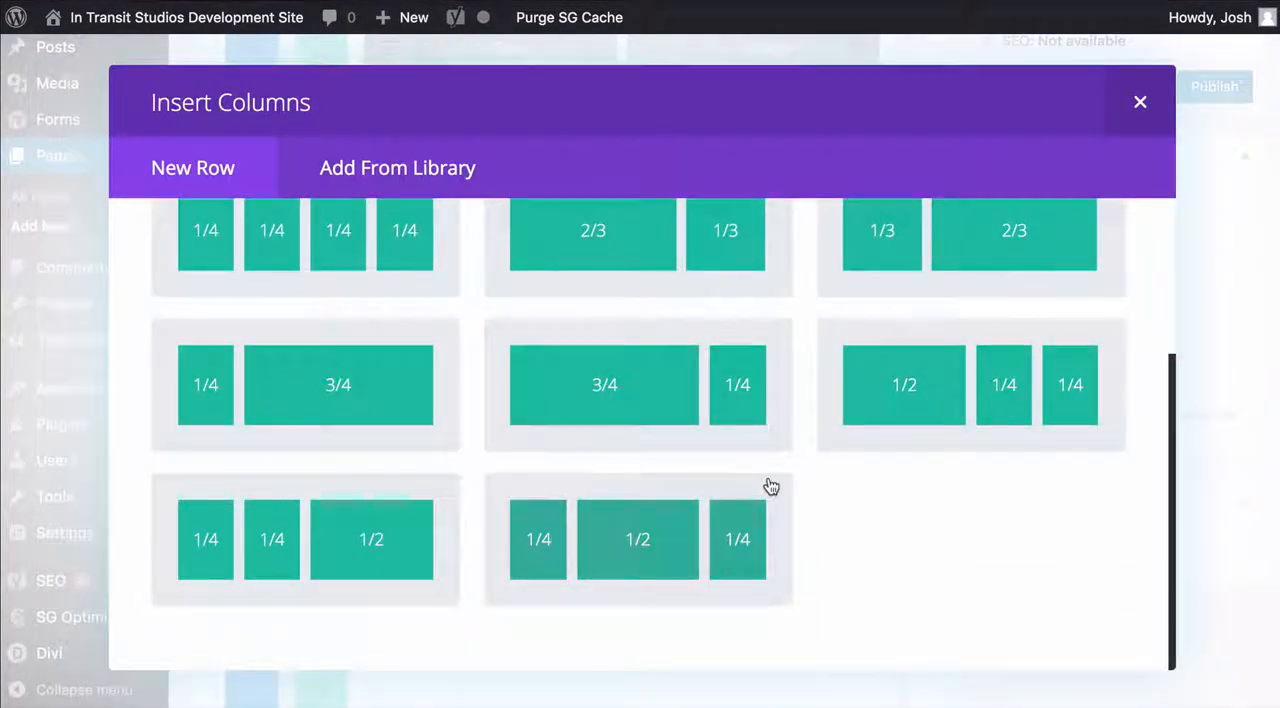
pyautogui.scroll(3, 769, 486)
pyautogui.click(1138, 97)
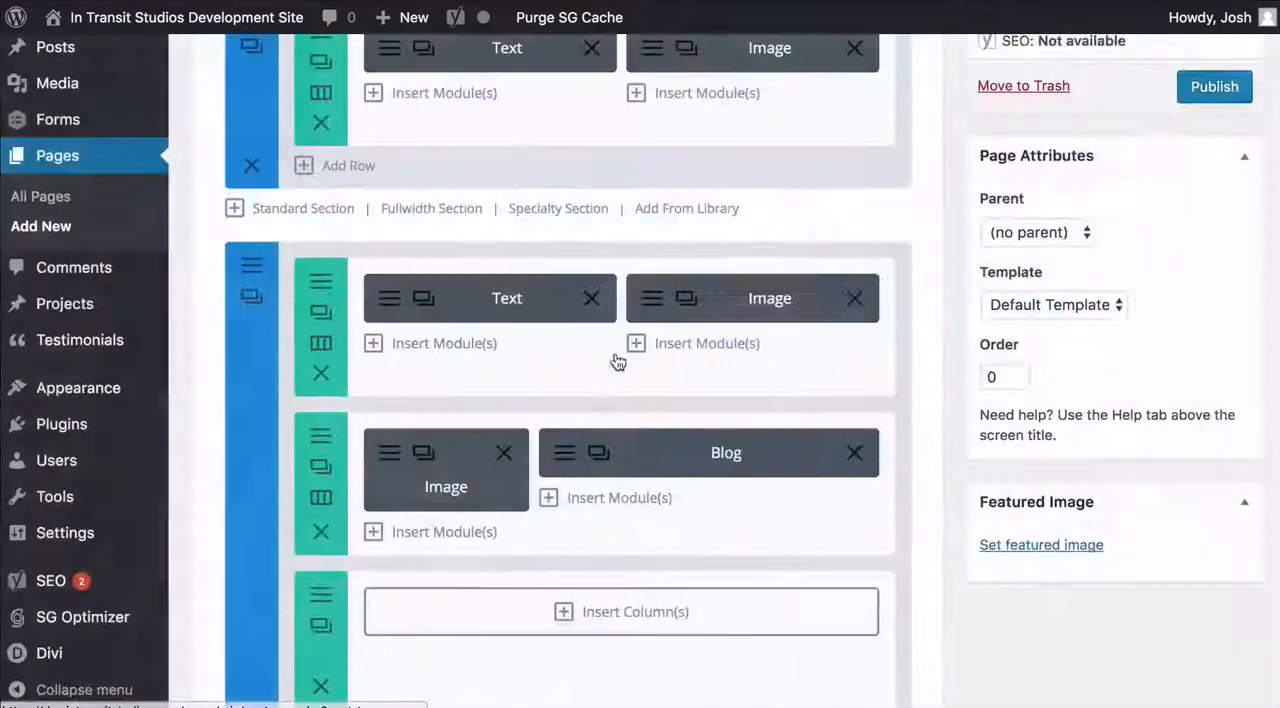
# Browse the modules available for the column under the Blog module without inserting any
pyautogui.click(605, 501)
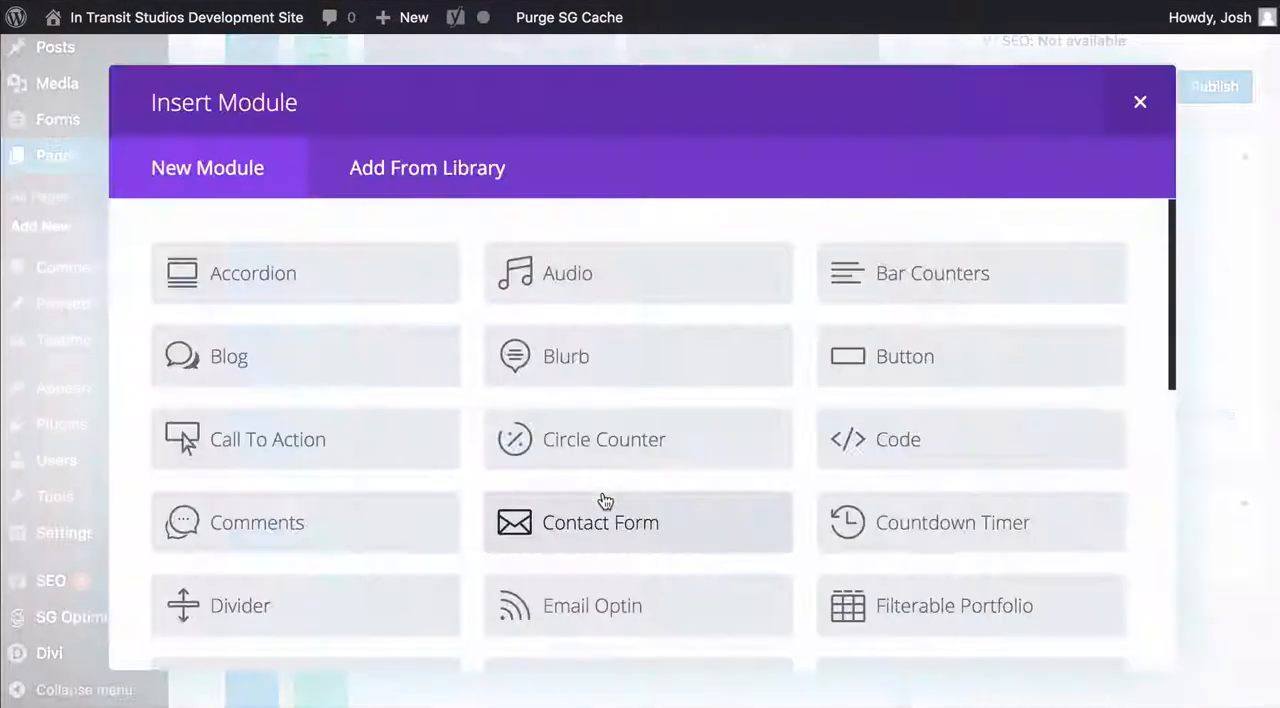
pyautogui.scroll(-2, 655, 347)
pyautogui.scroll(-4, 655, 347)
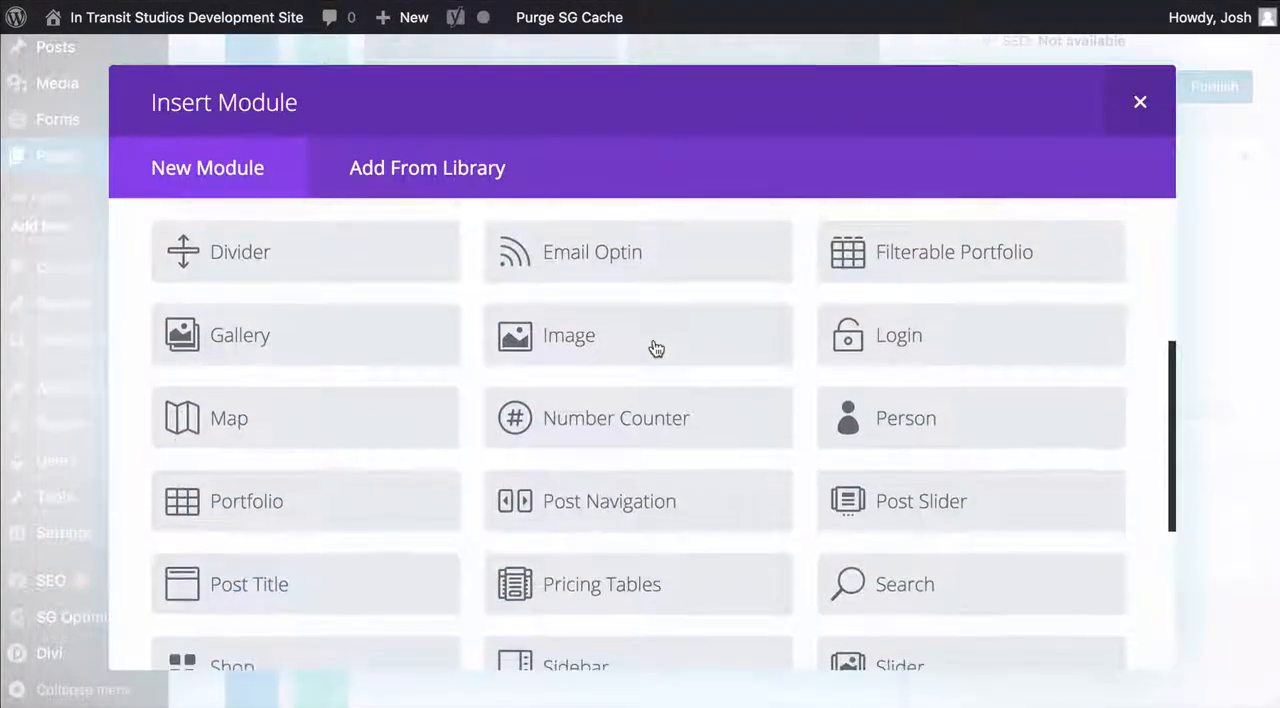
pyautogui.scroll(-5, 655, 347)
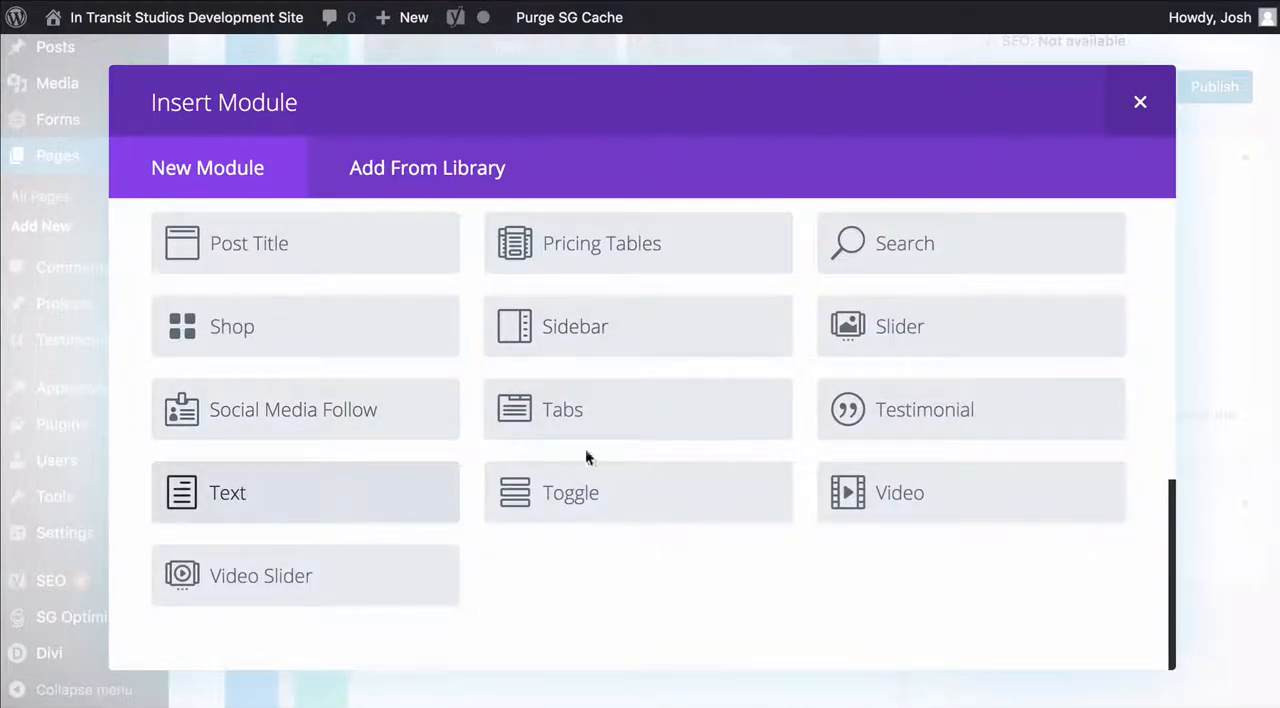
pyautogui.scroll(7, 690, 443)
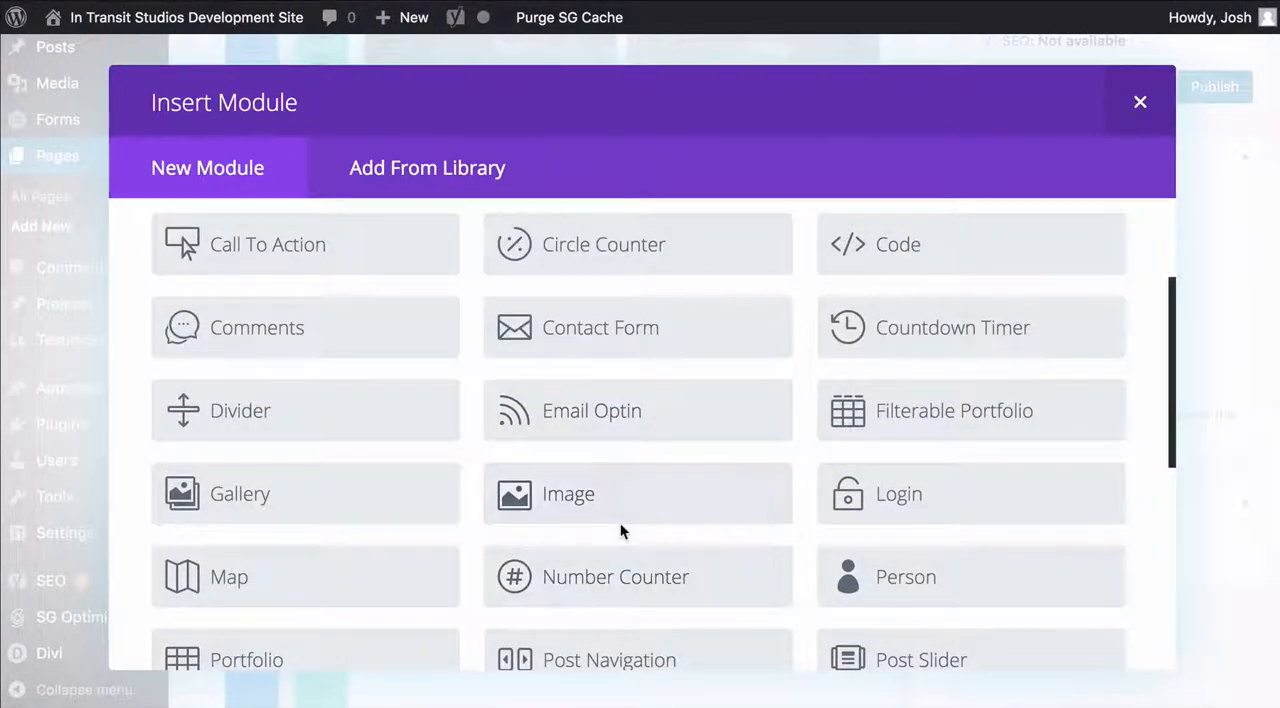
pyautogui.scroll(3, 620, 522)
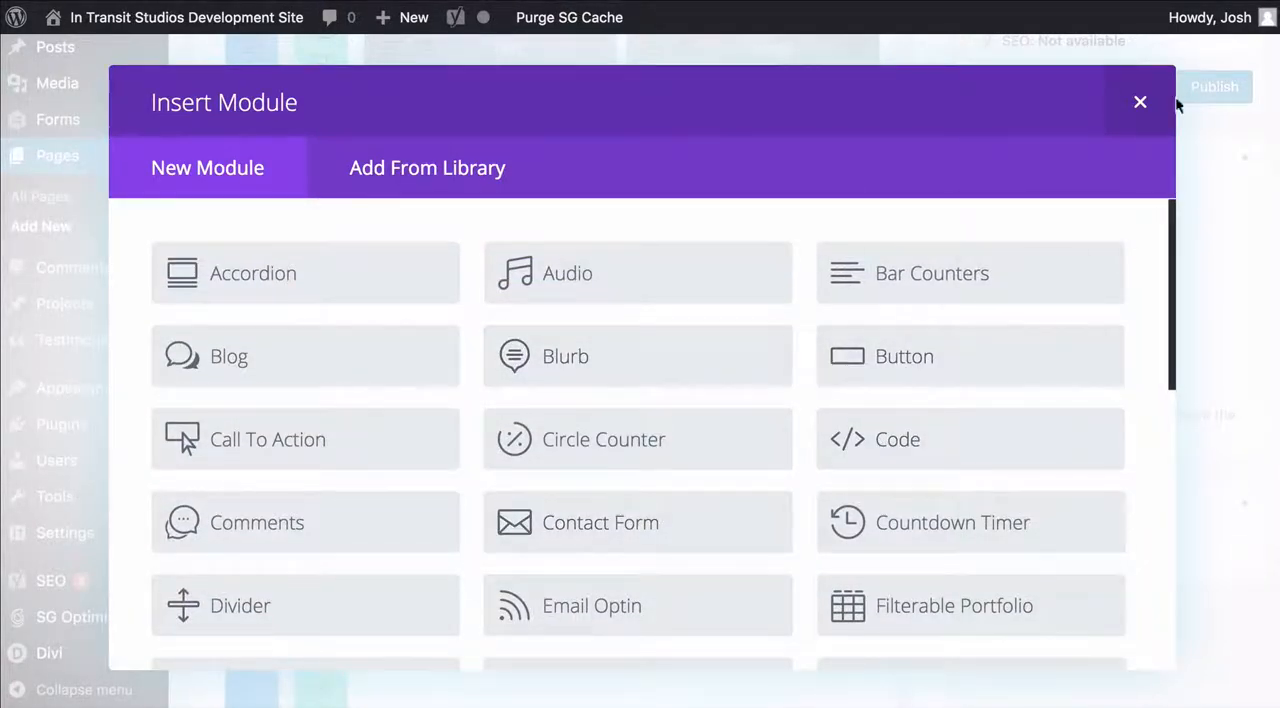
pyautogui.click(1141, 102)
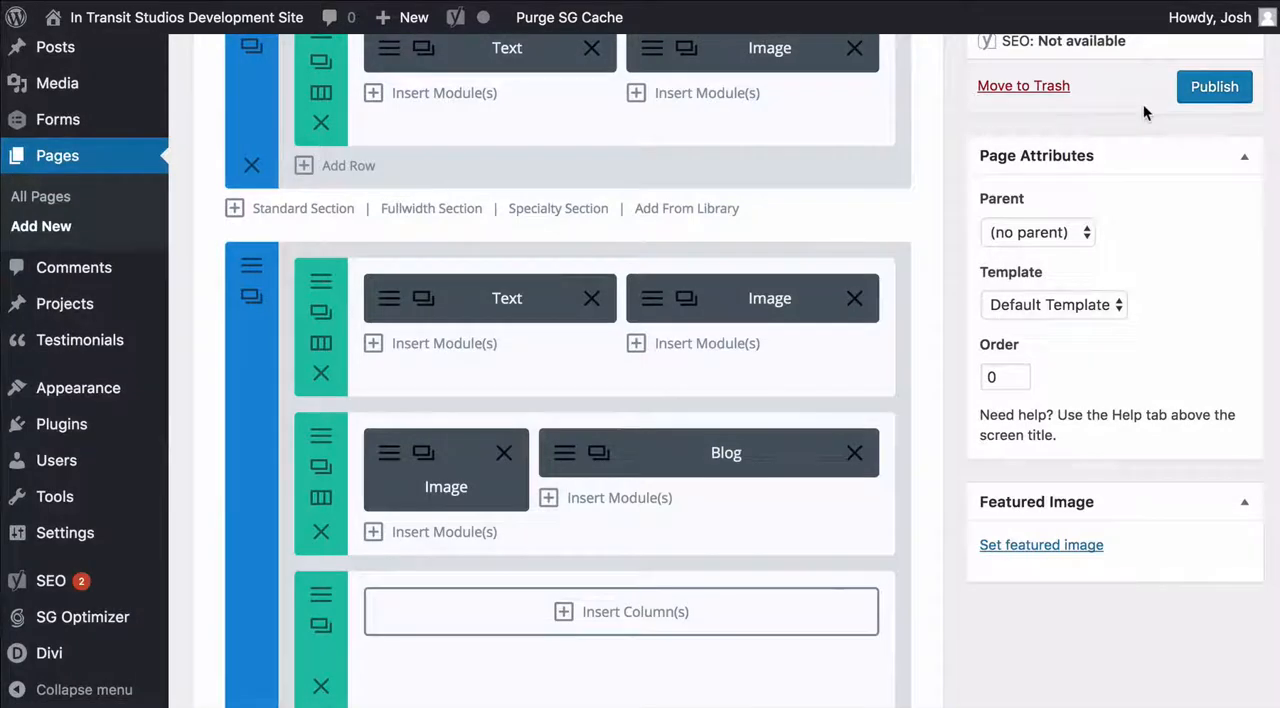
pyautogui.scroll(5, 942, 182)
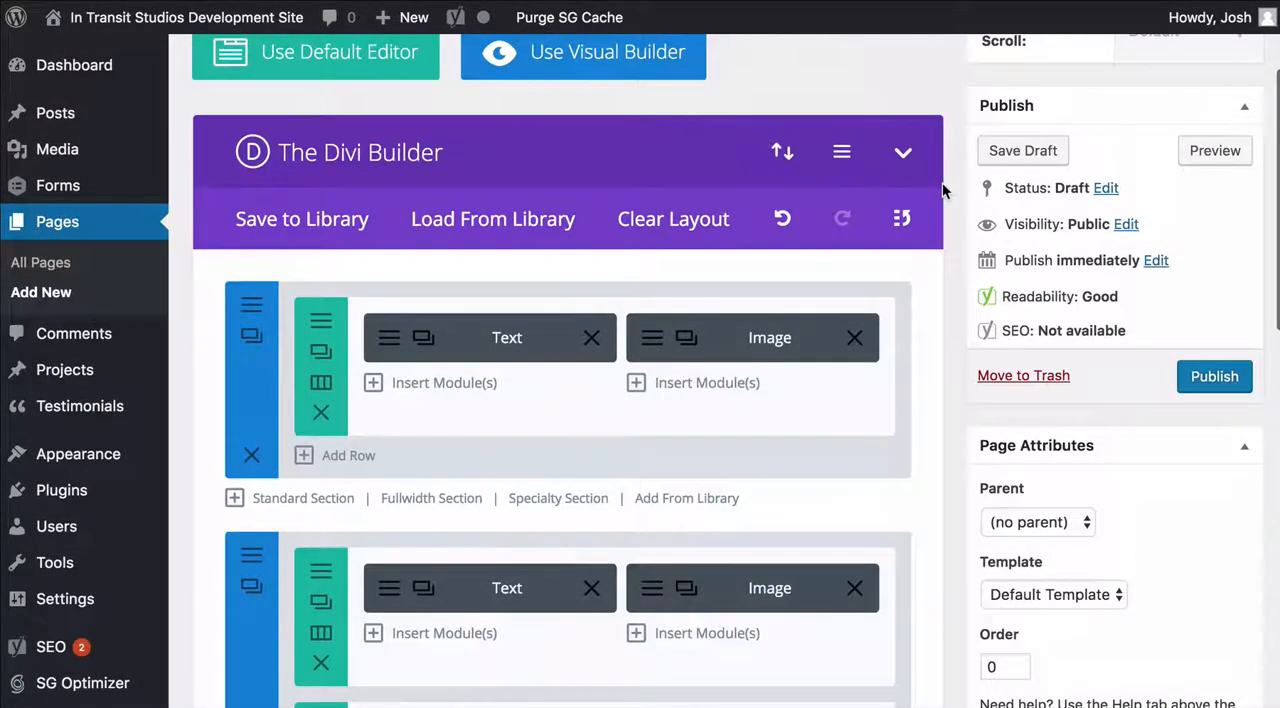
pyautogui.scroll(1, 942, 182)
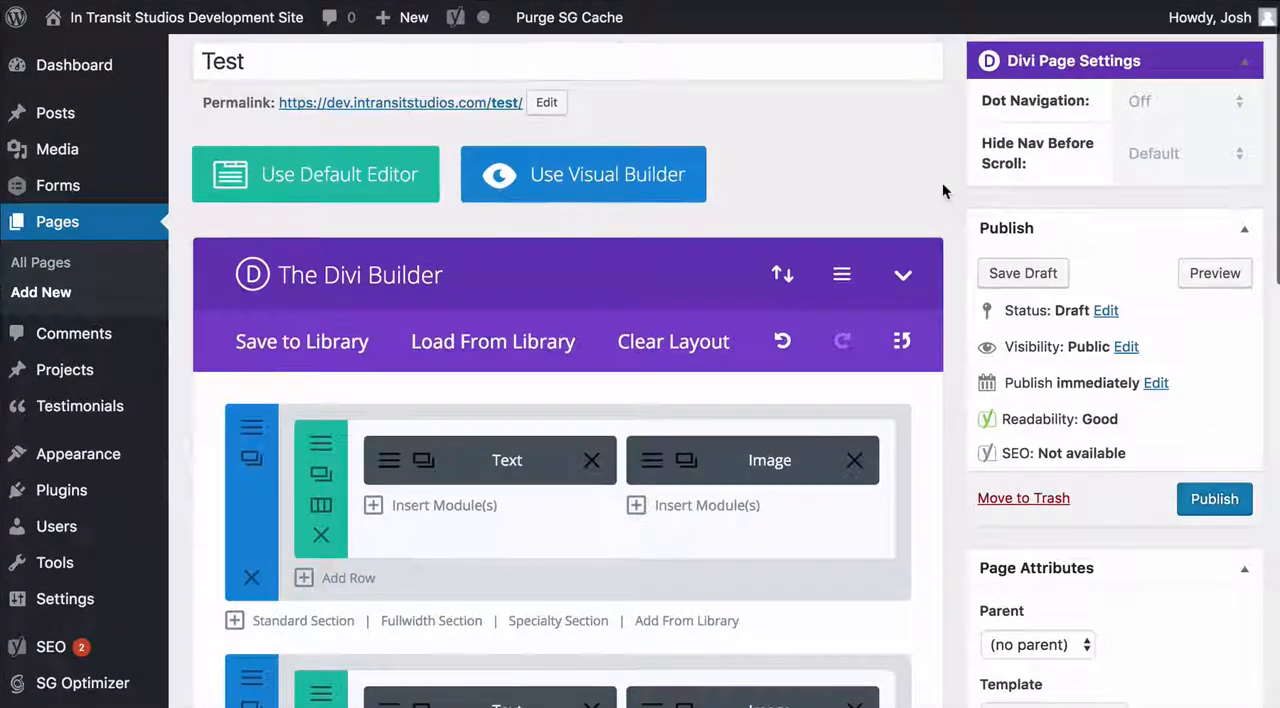